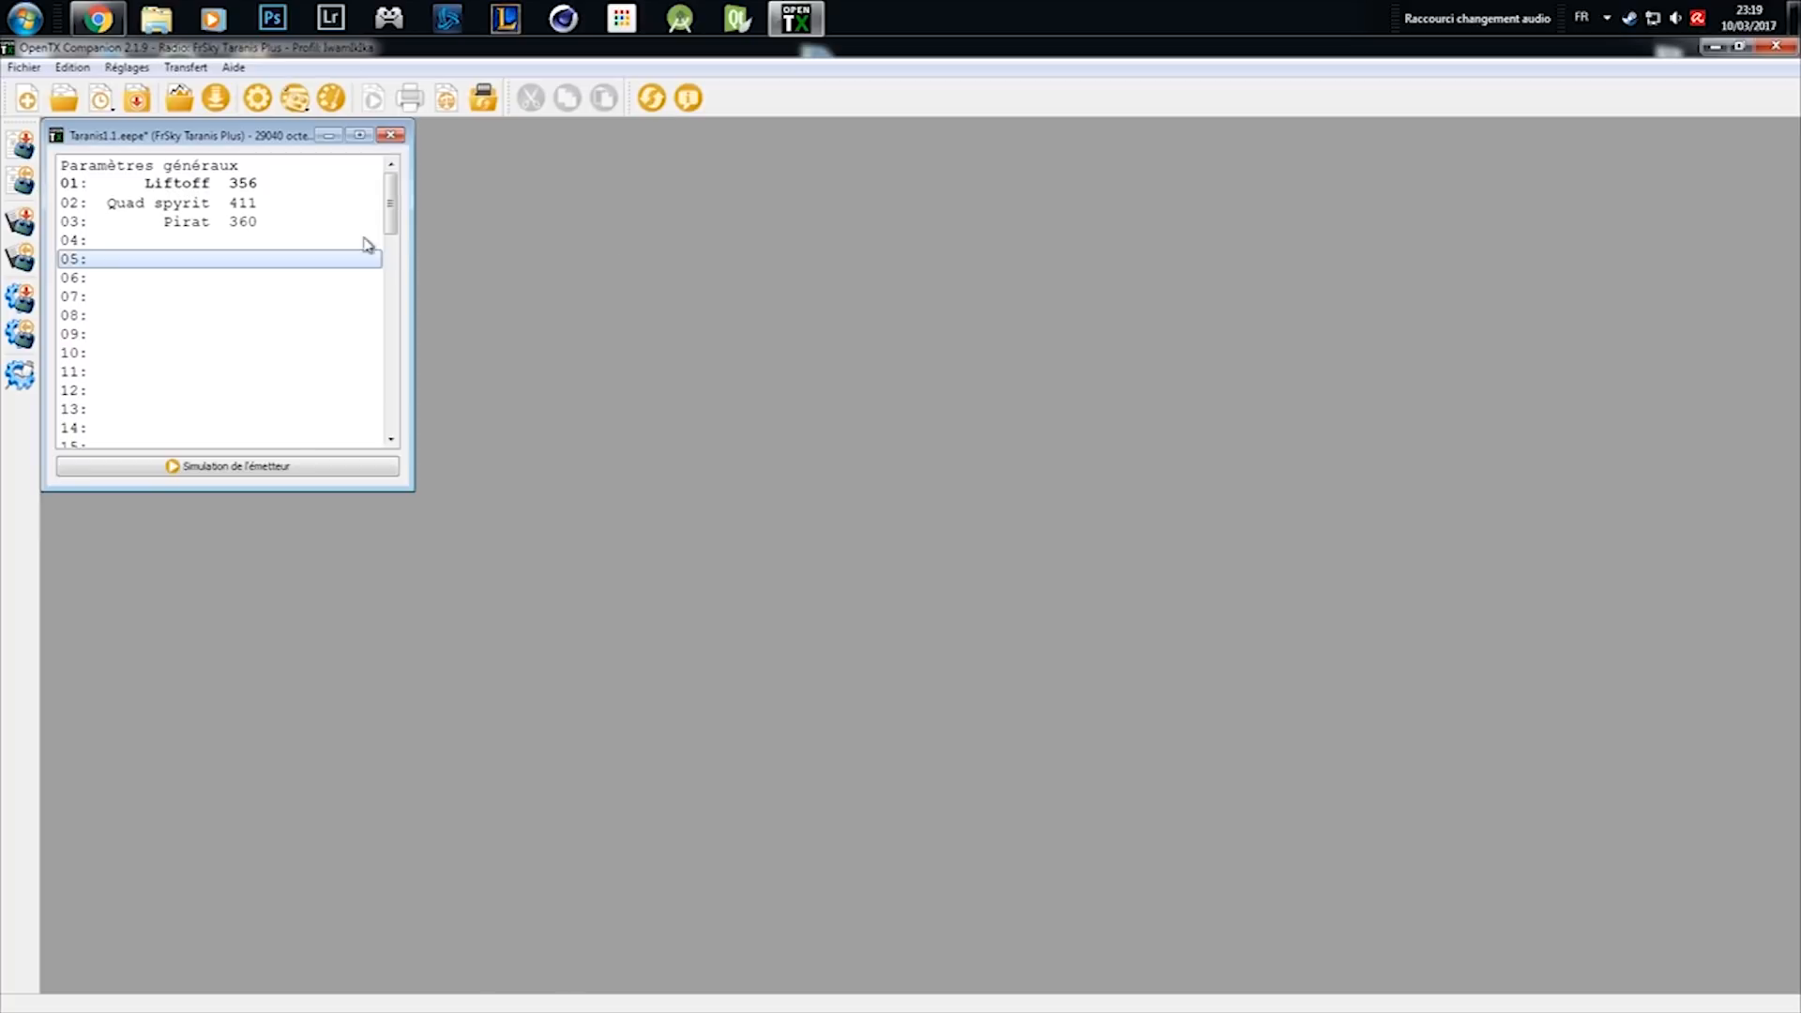
Open the Pirat model's special functions and check which files FS1's Jouer fichier action offers as its parameter
double_click(234, 223)
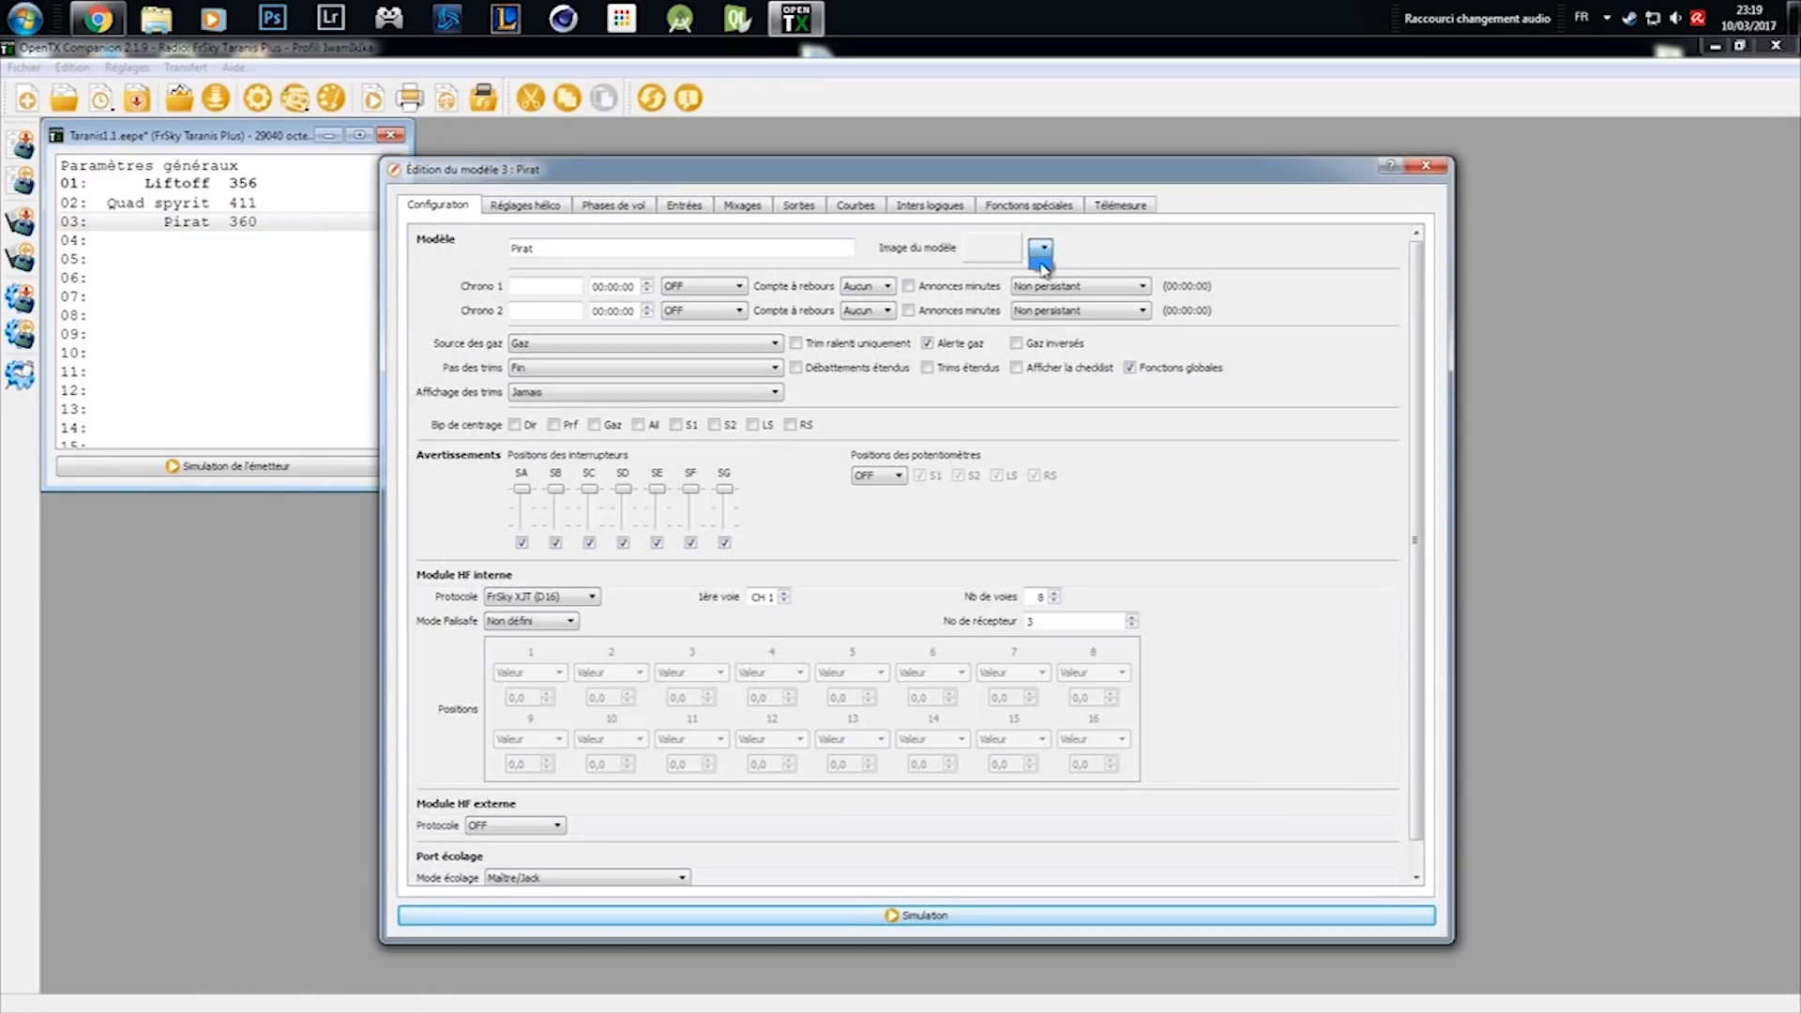
click(1054, 208)
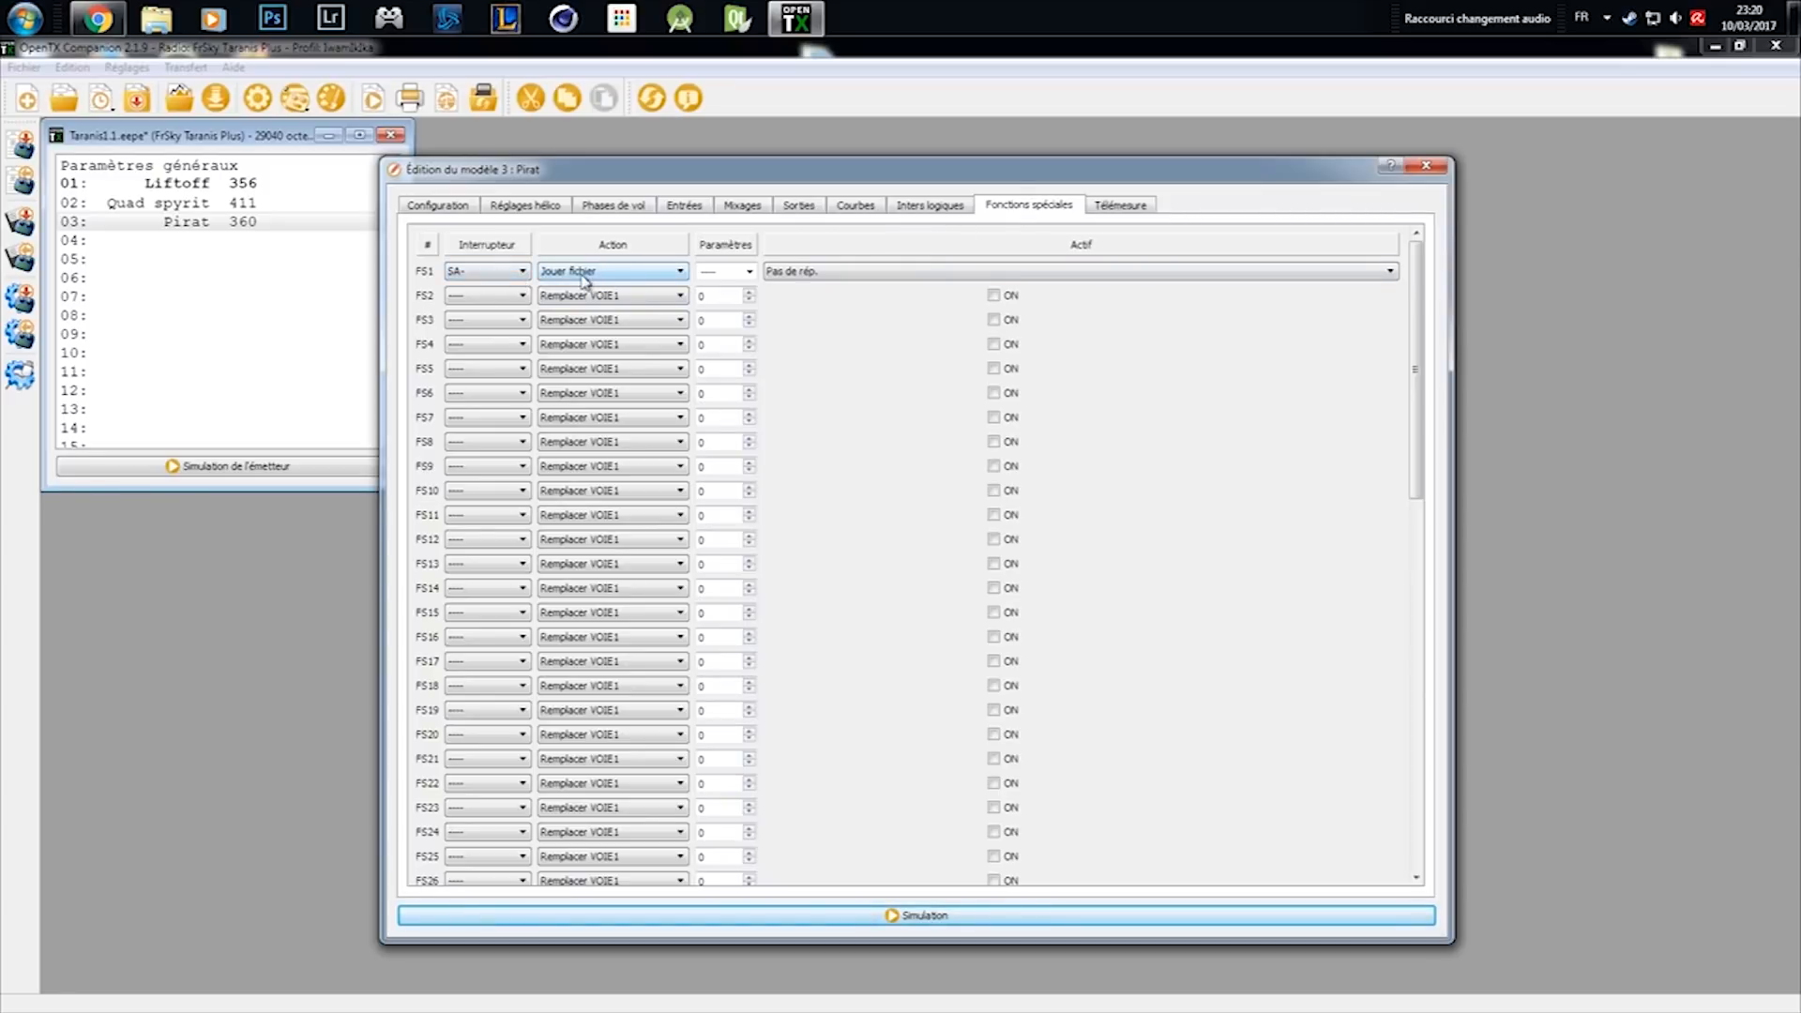
click(737, 273)
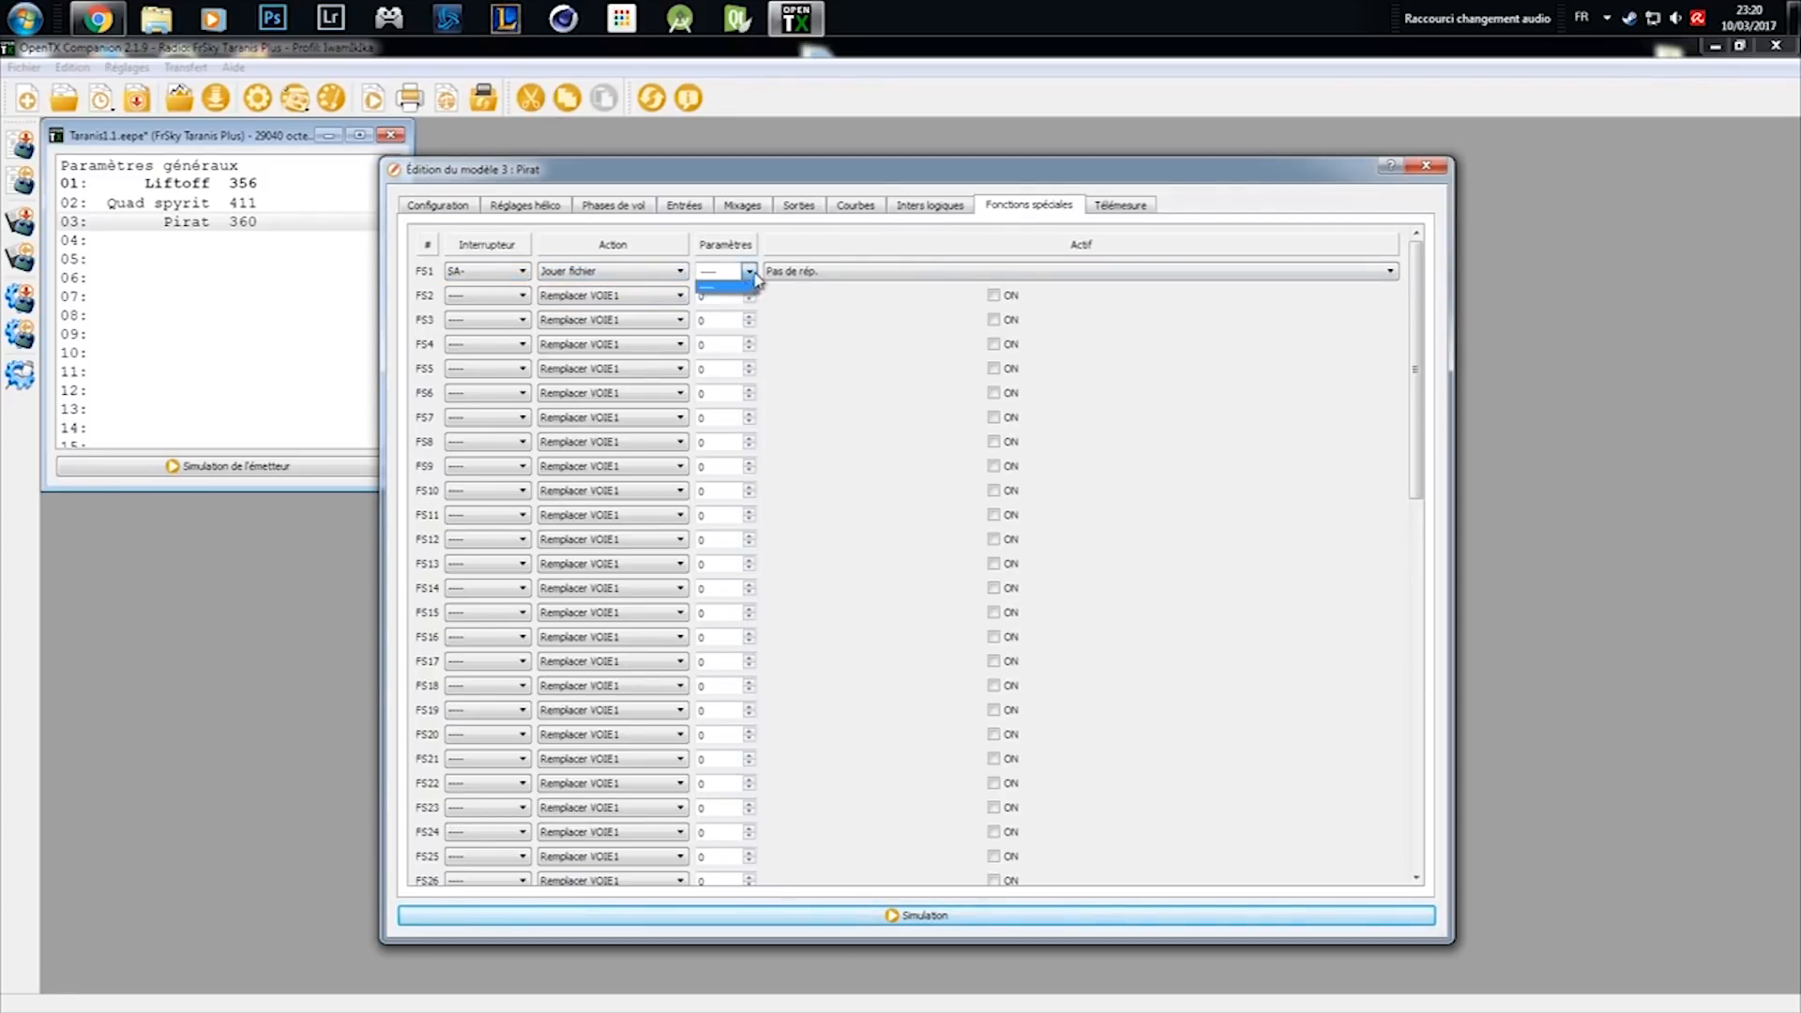
click(754, 274)
click(751, 275)
click(804, 315)
Switch the FS1 action to Jouer Son and browse the sounds offered as its parameter
click(661, 272)
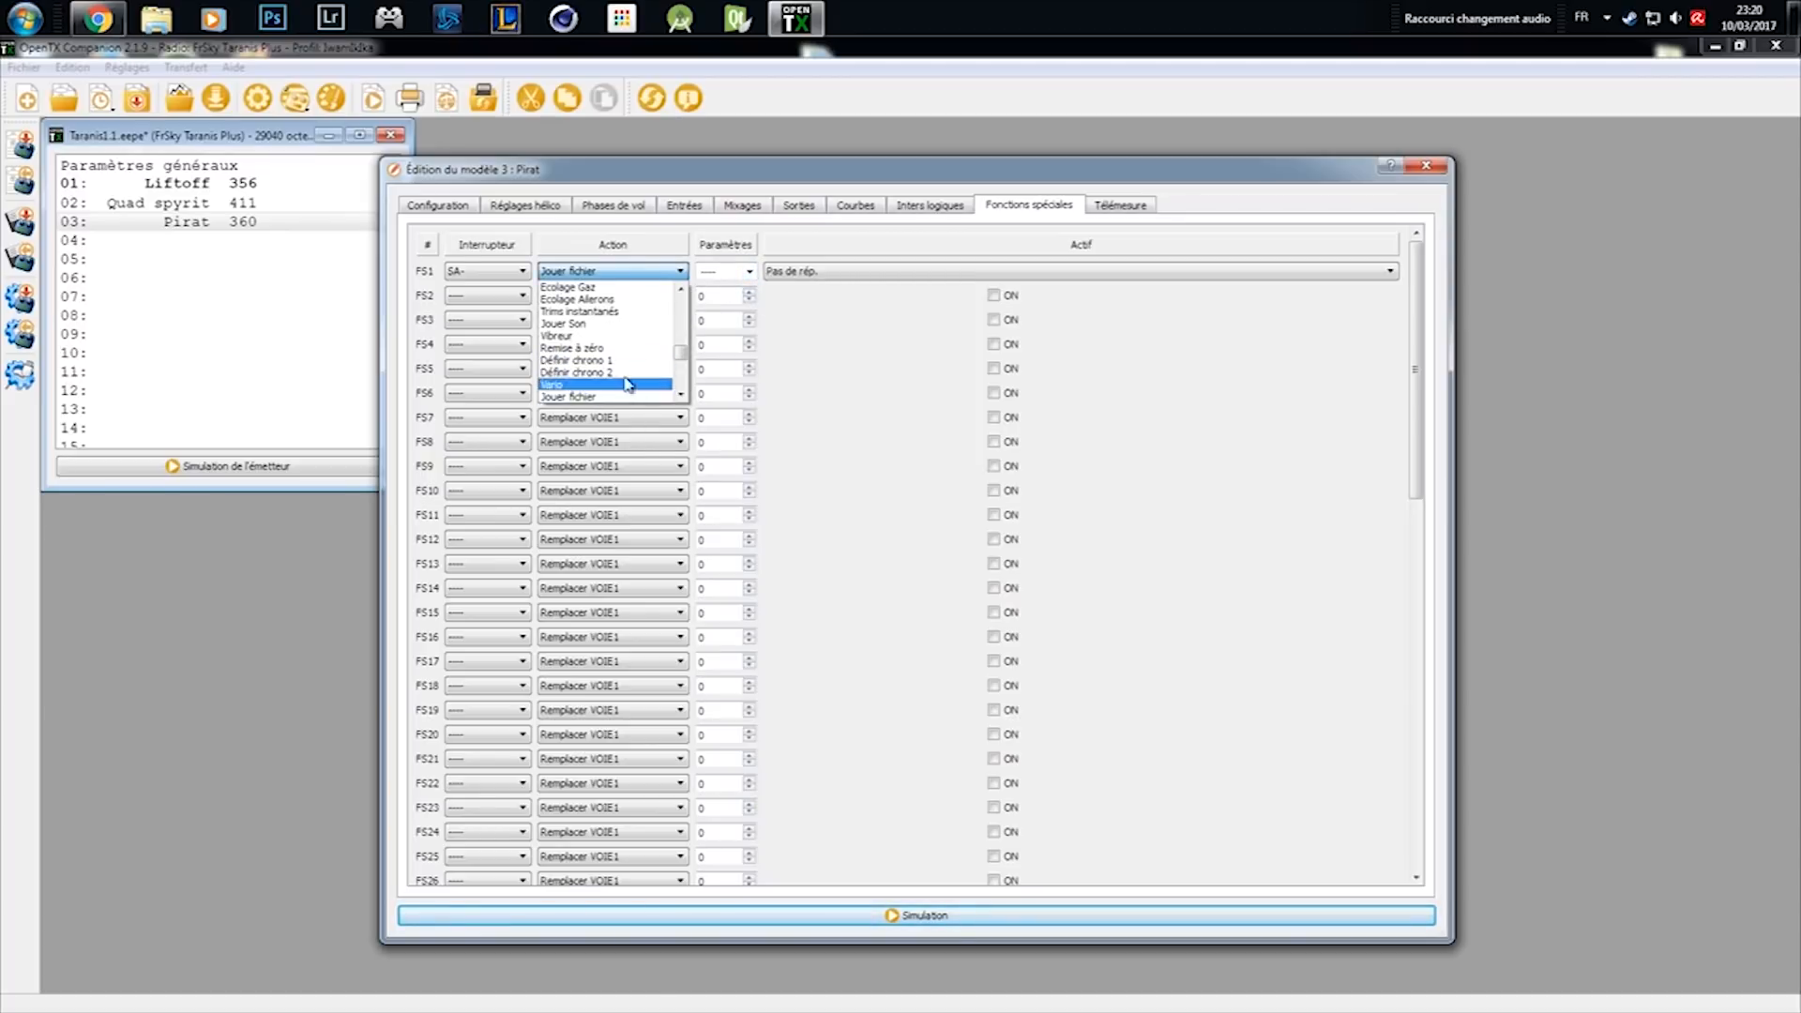
click(566, 324)
click(746, 272)
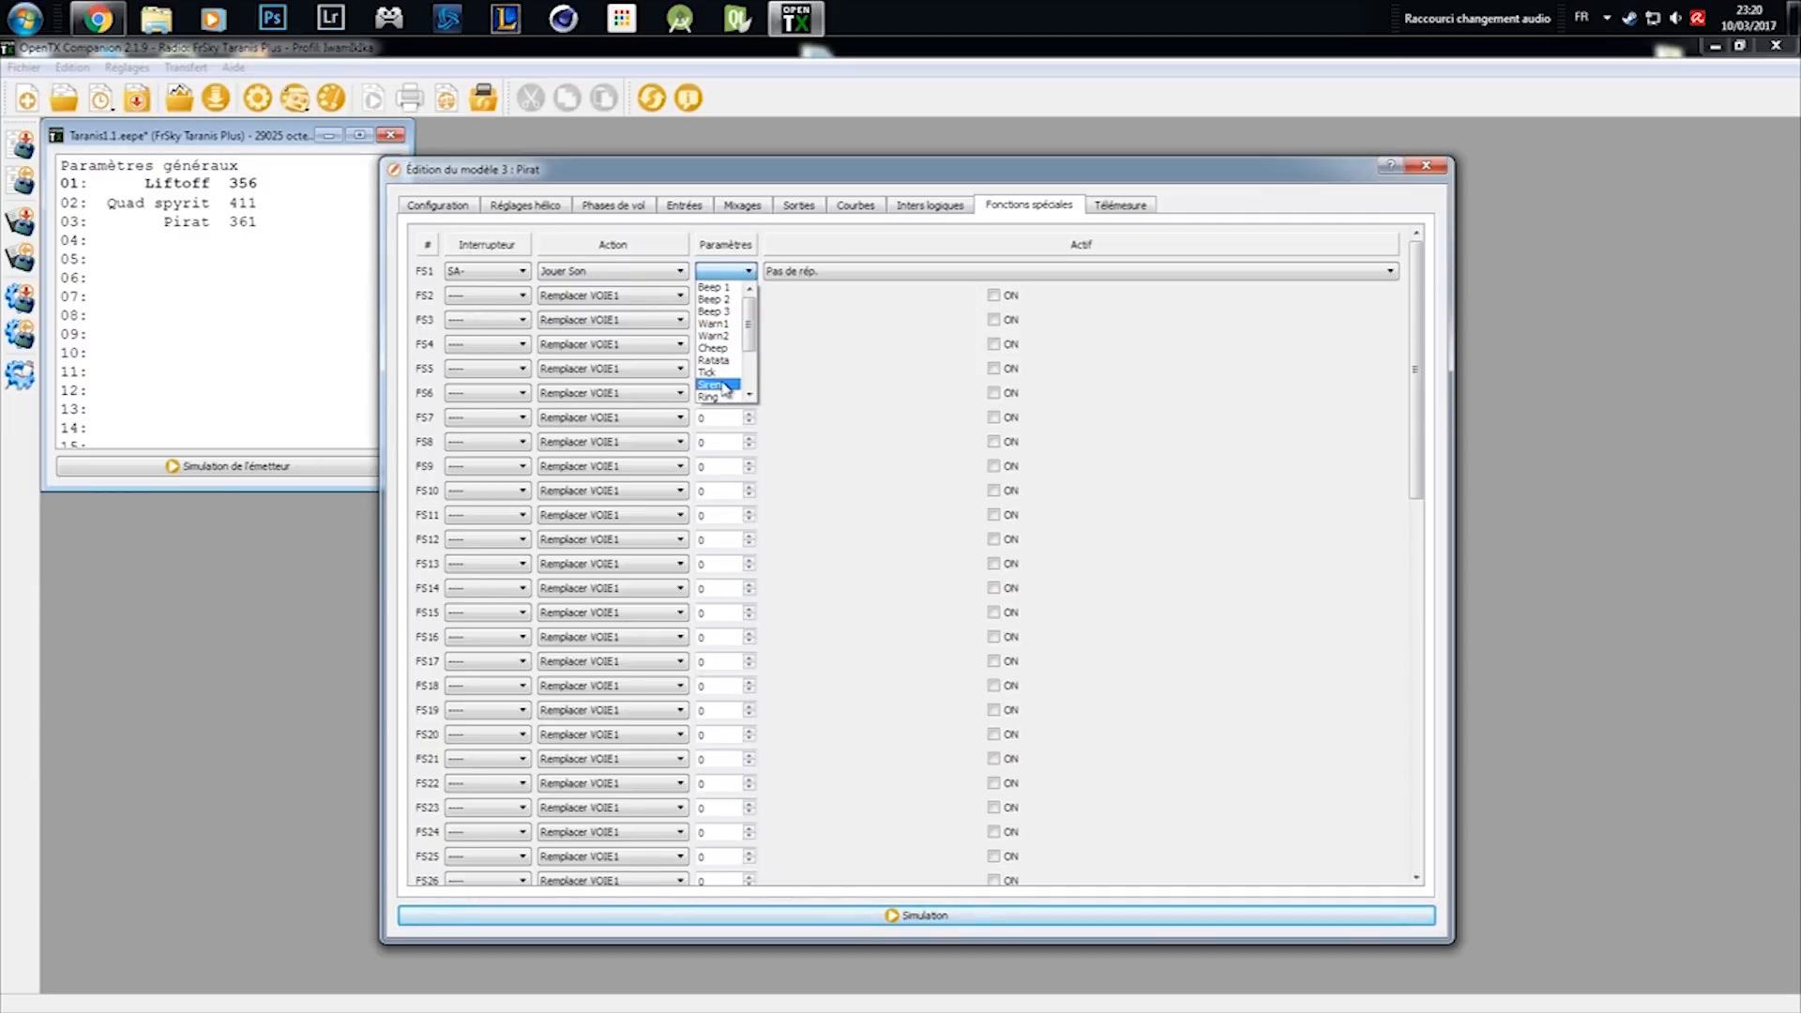
scroll(720, 366, down, 2)
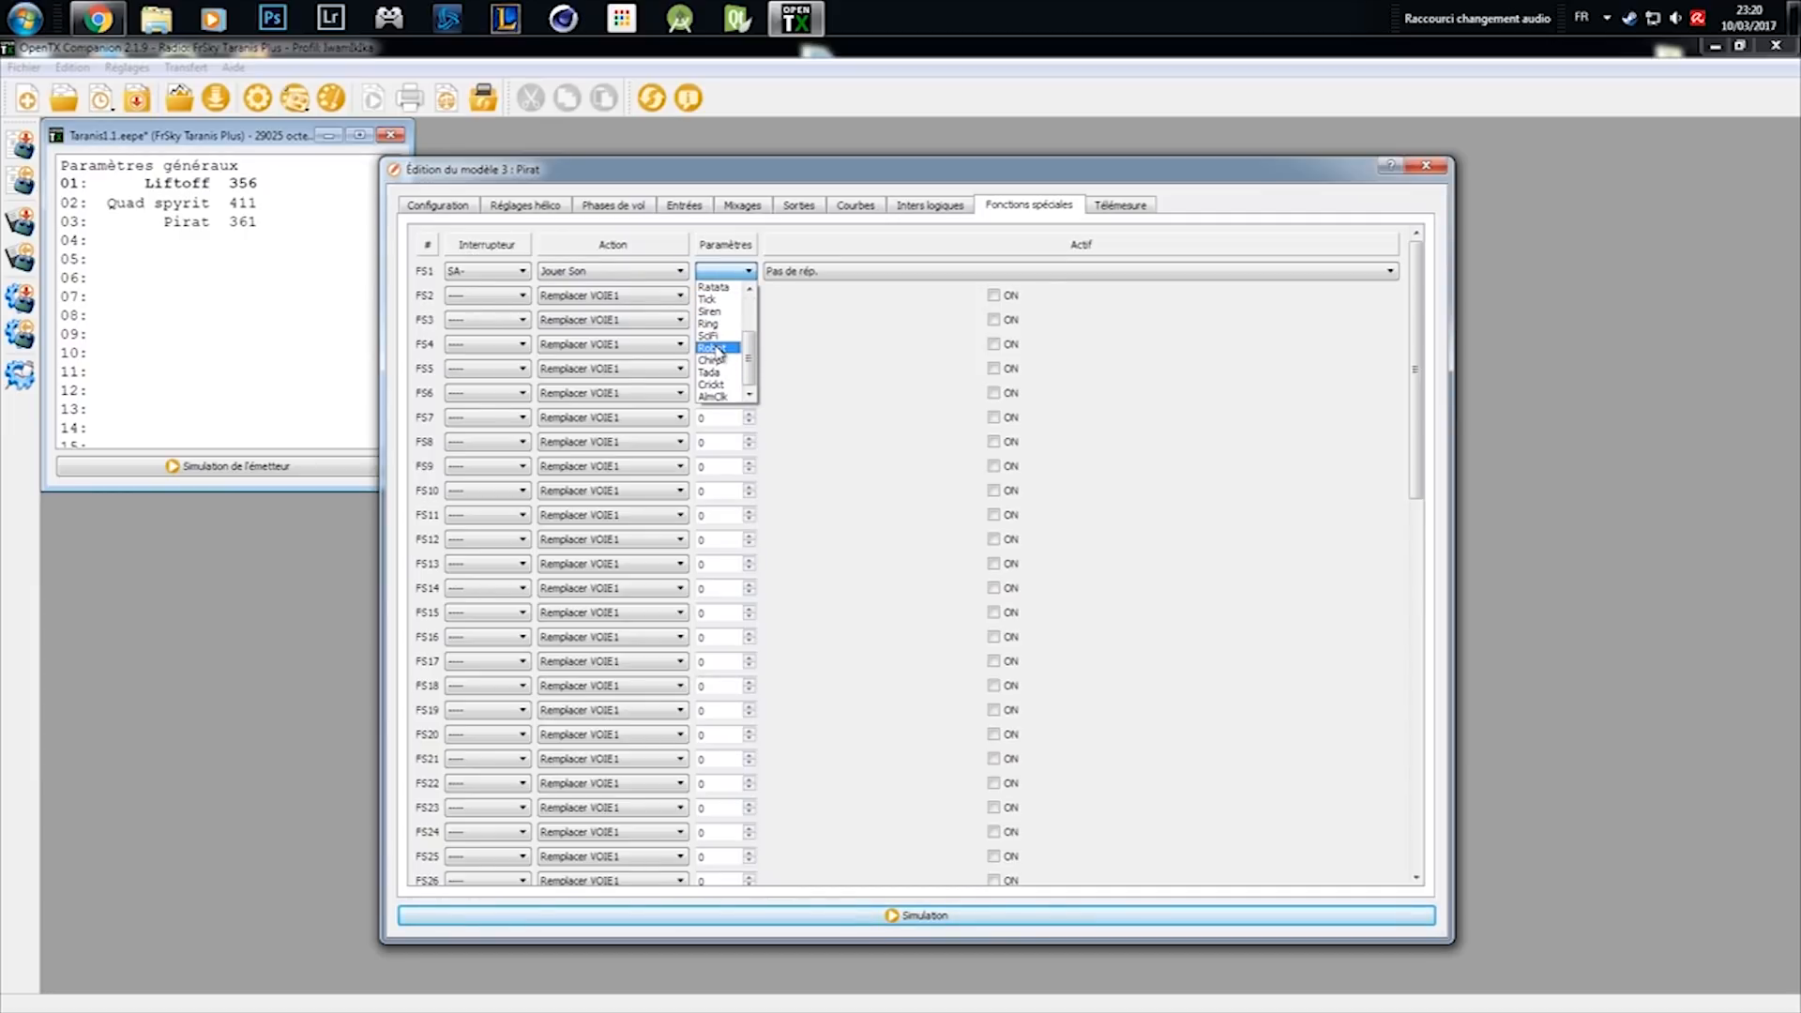
scroll(720, 358, up, 2)
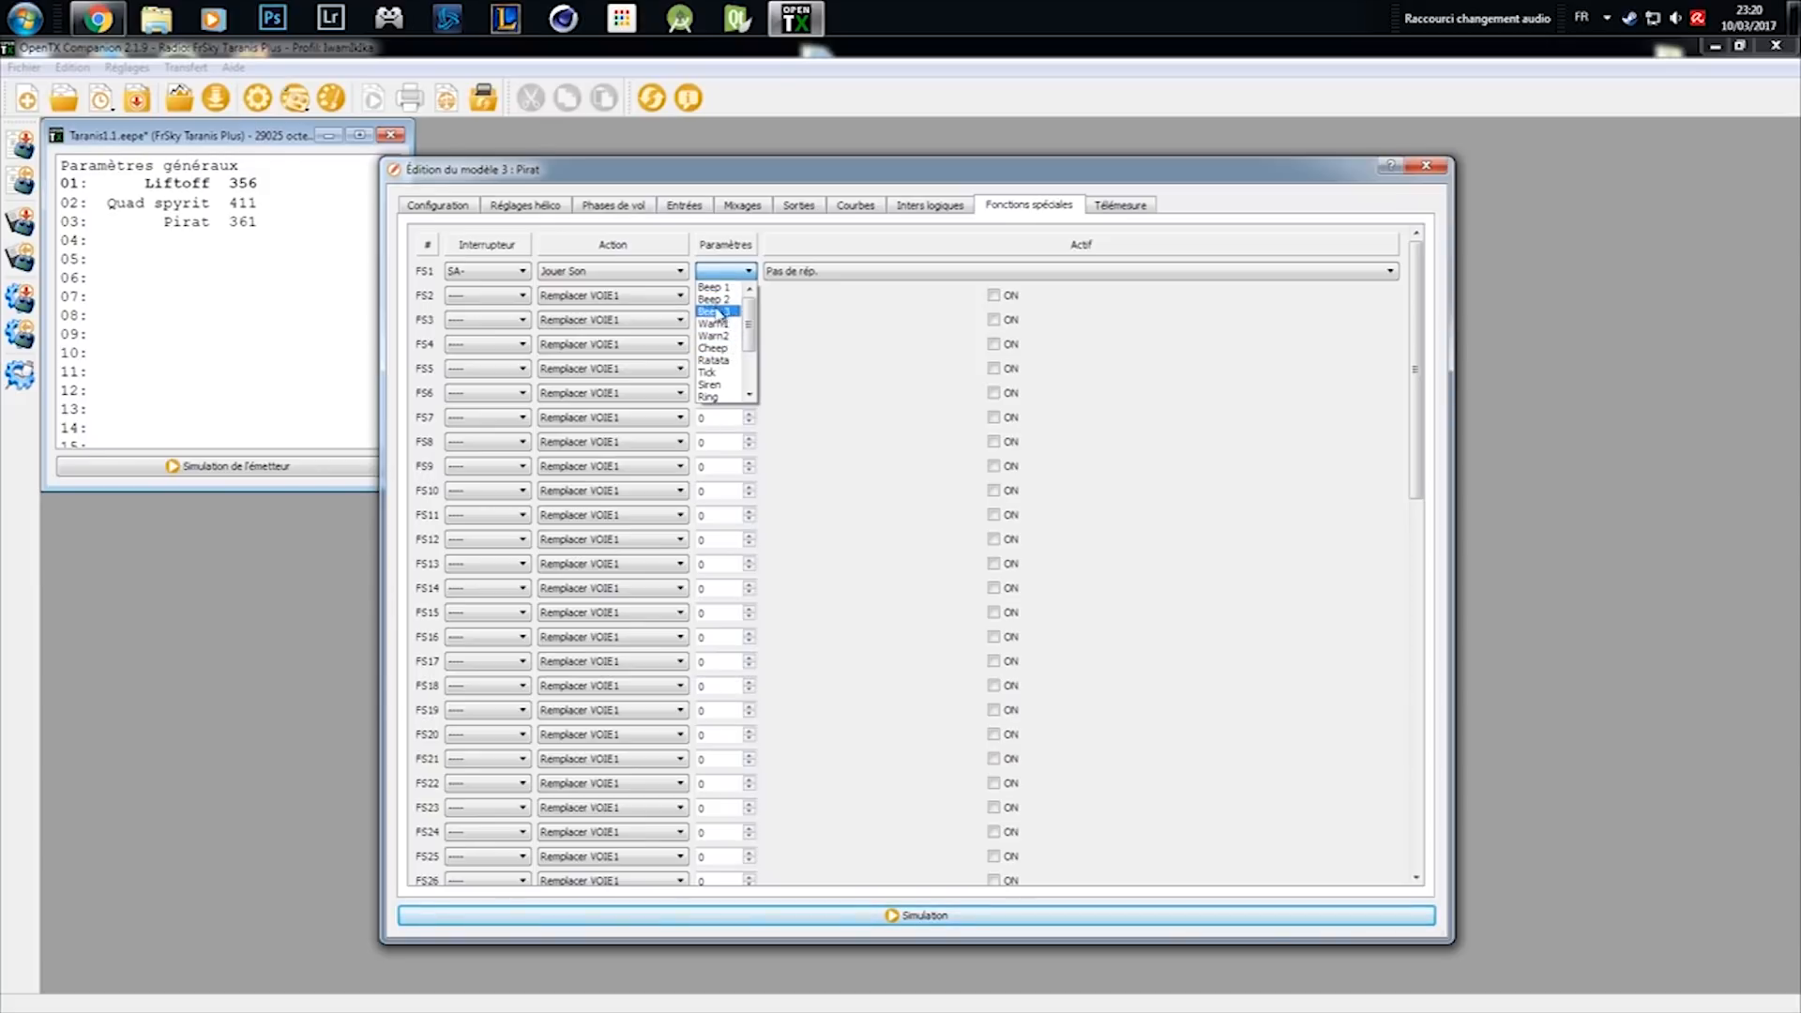
Return the FS1 action to Jouer fichier and close the Pirat model editor
click(664, 274)
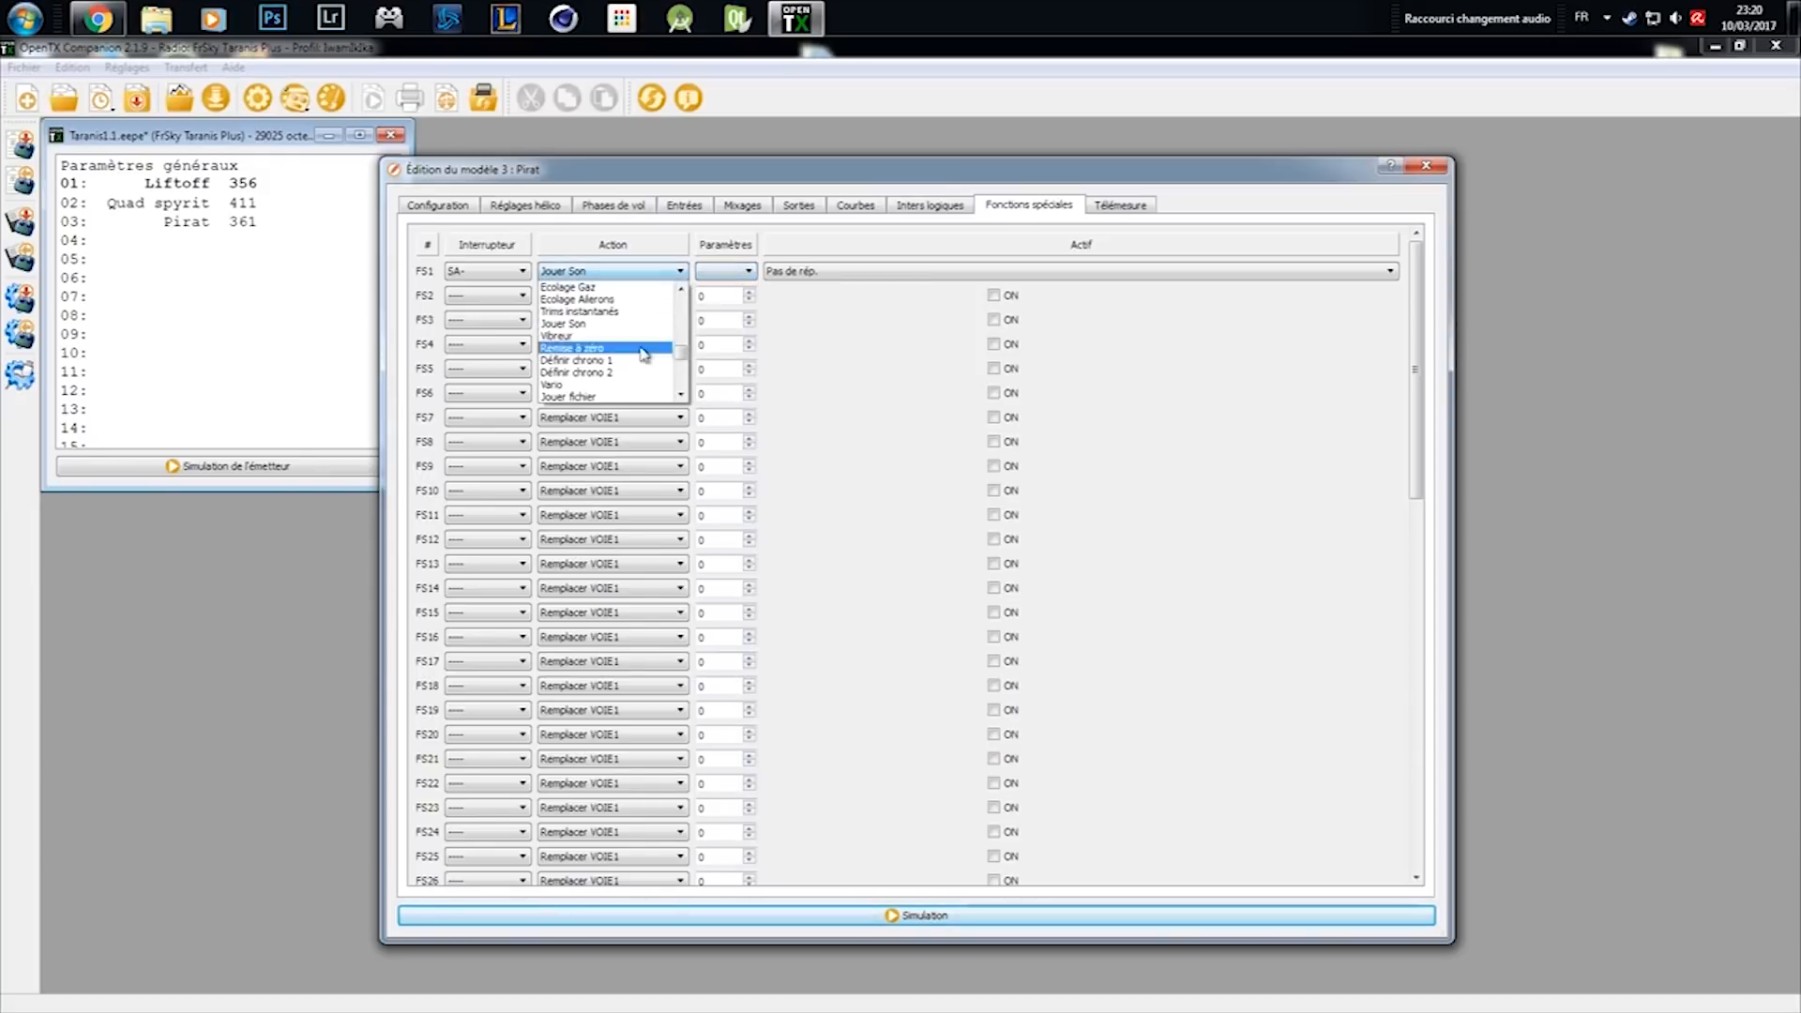
click(619, 402)
click(1426, 166)
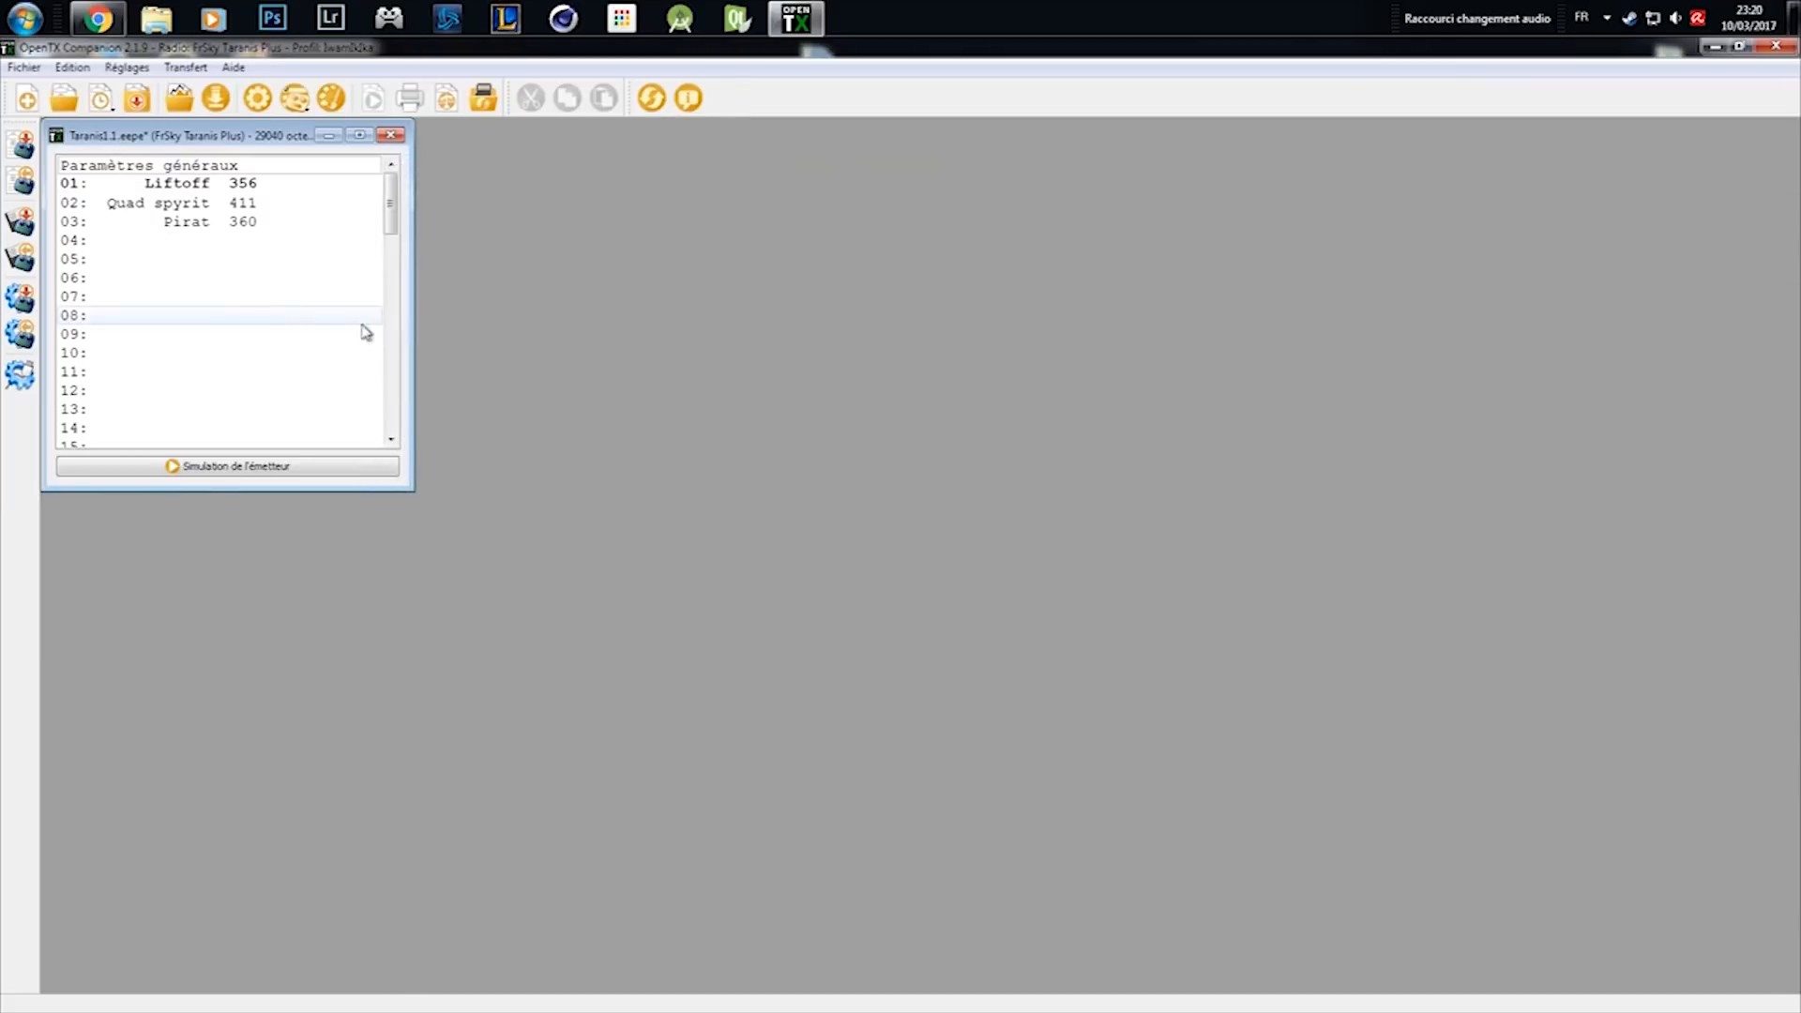
From the radio profile's SD structure path setting, create a folder named Tuto SD inside the OpenTX folder
click(250, 308)
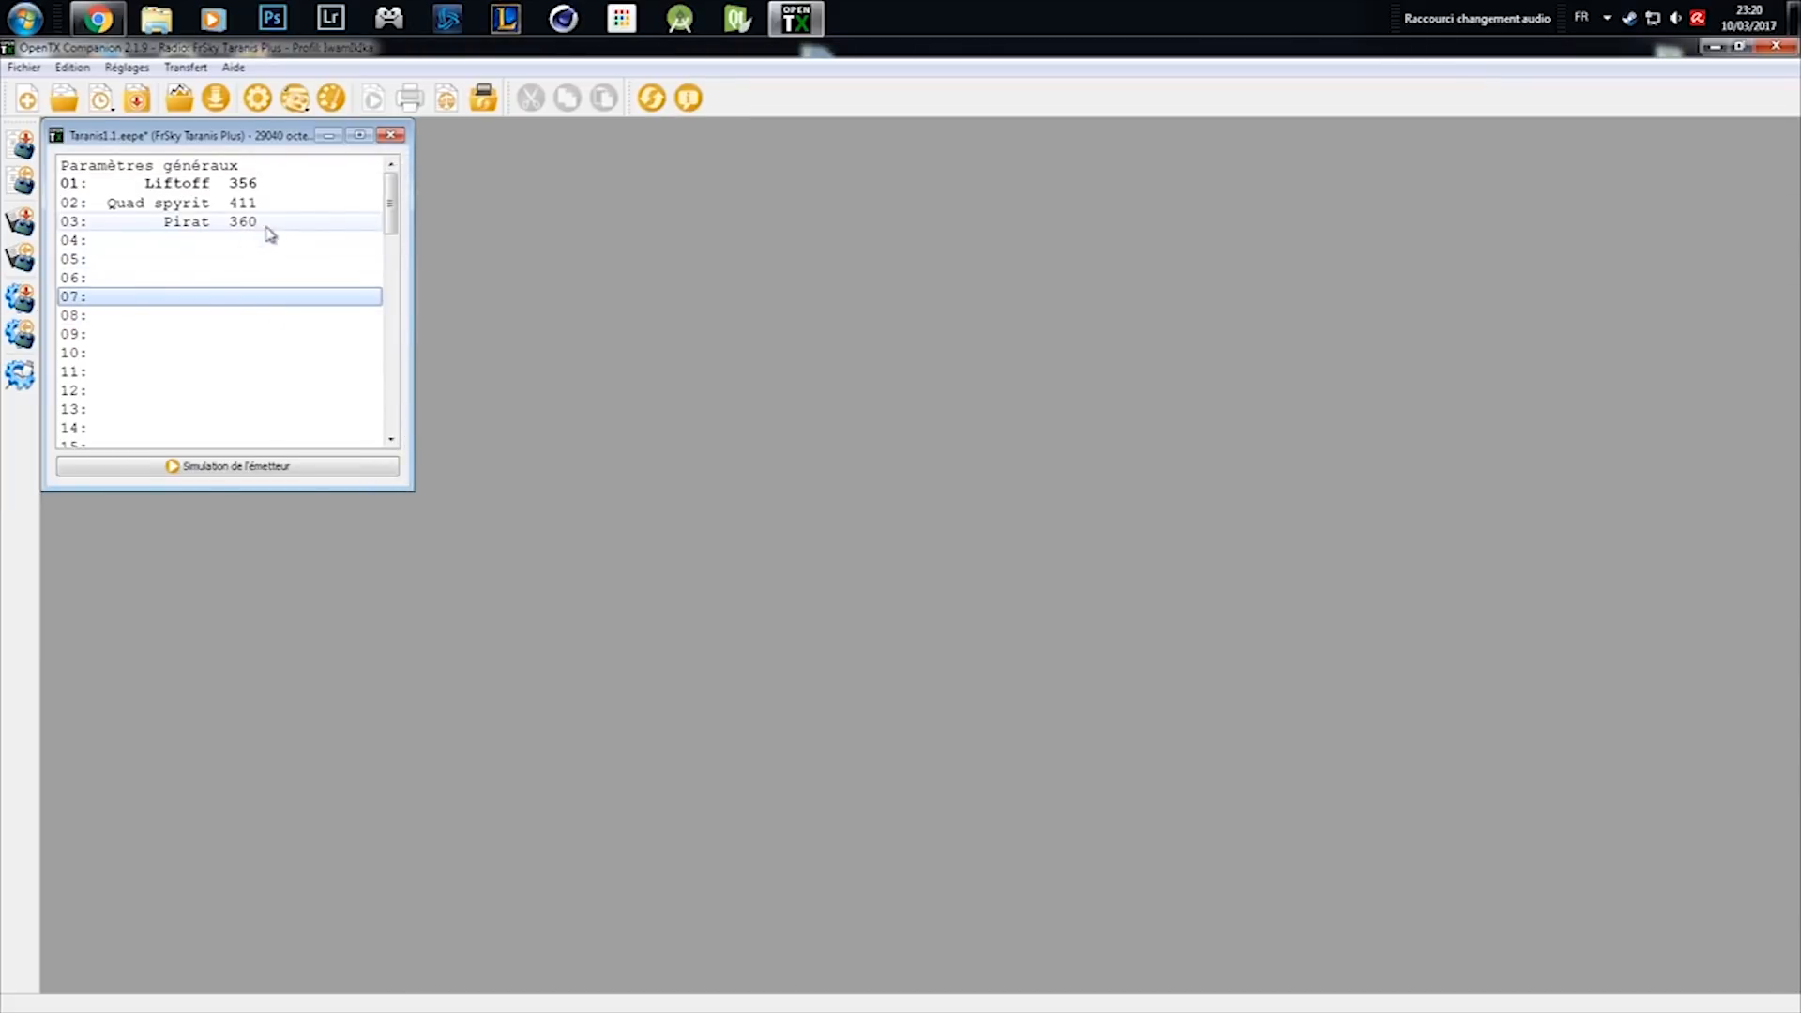
click(258, 98)
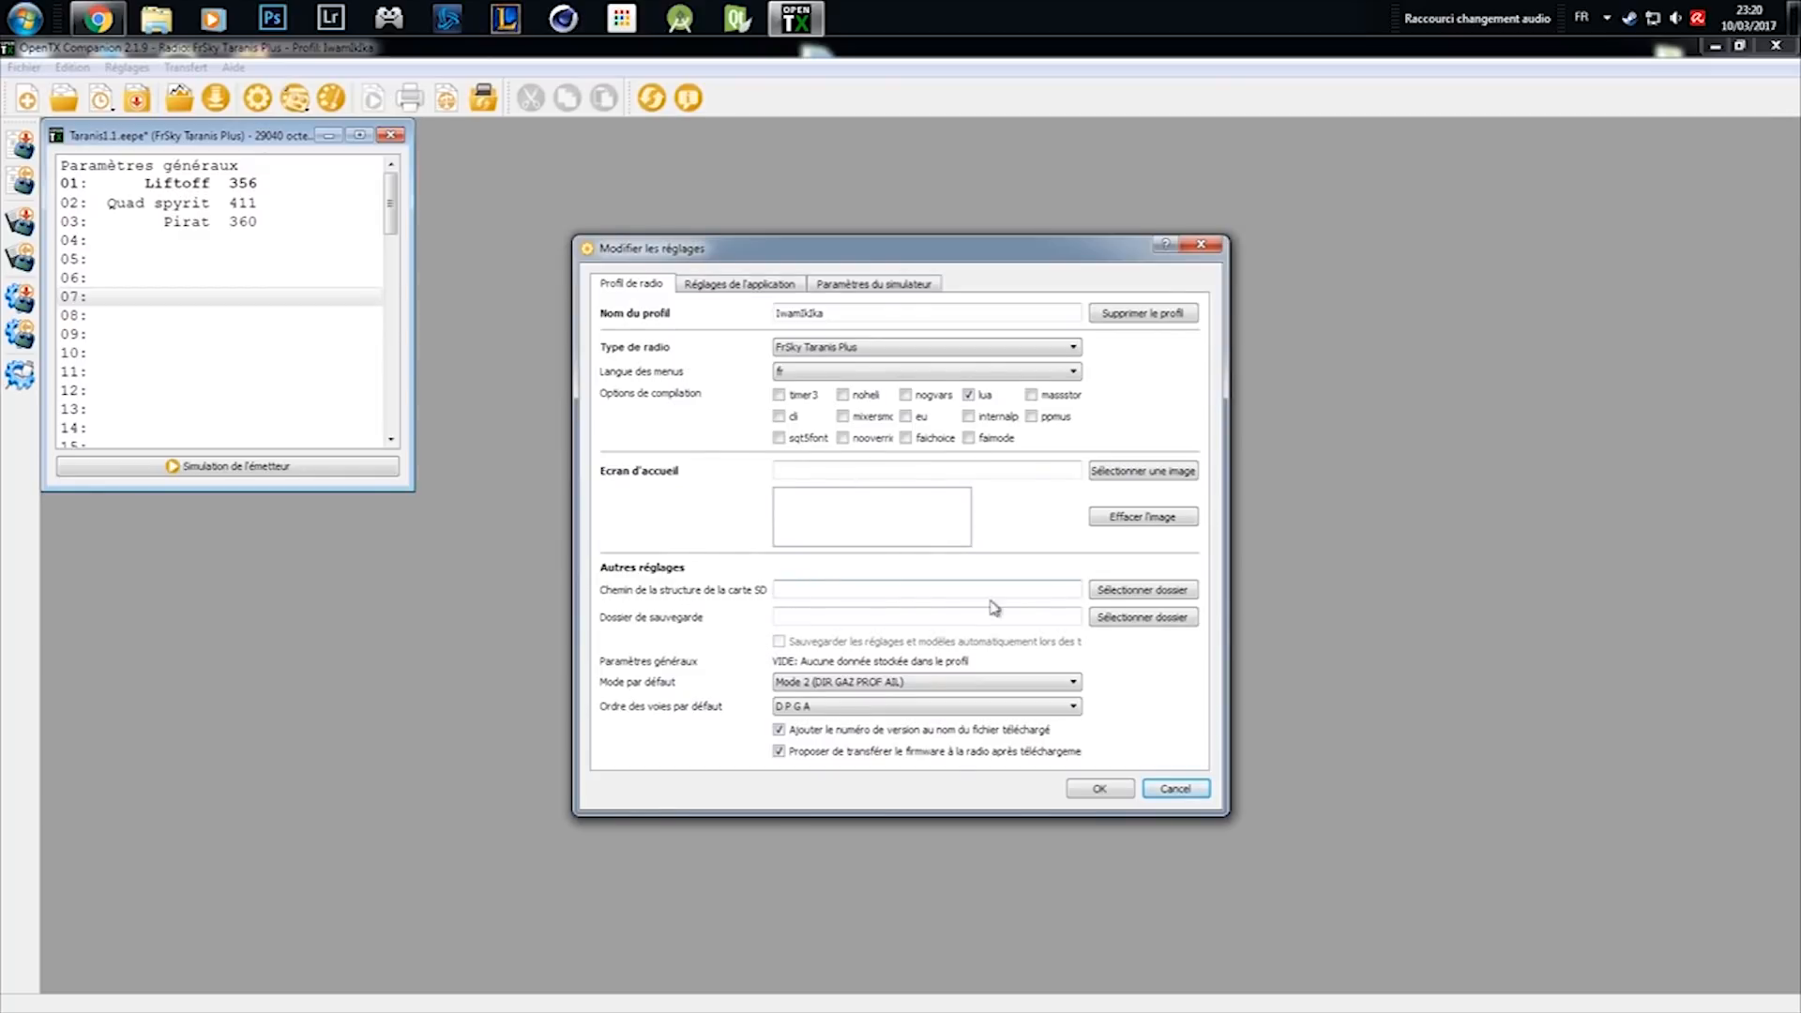
click(1143, 591)
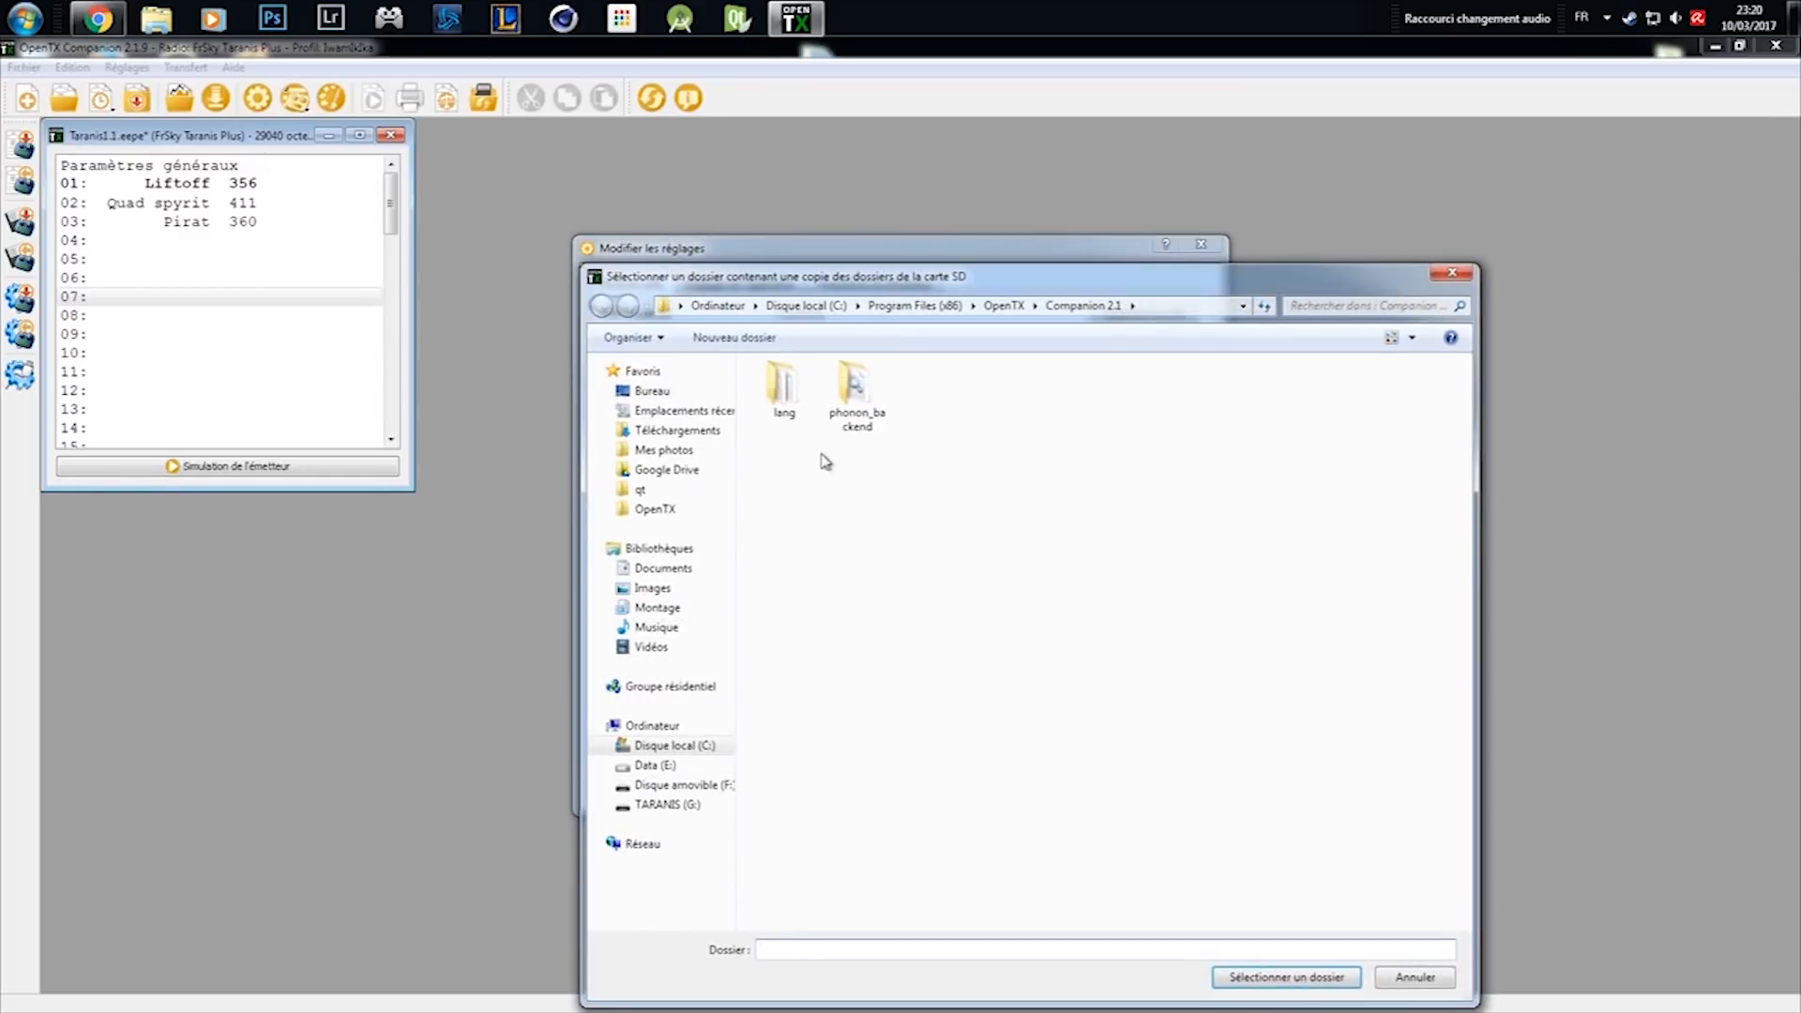
click(672, 511)
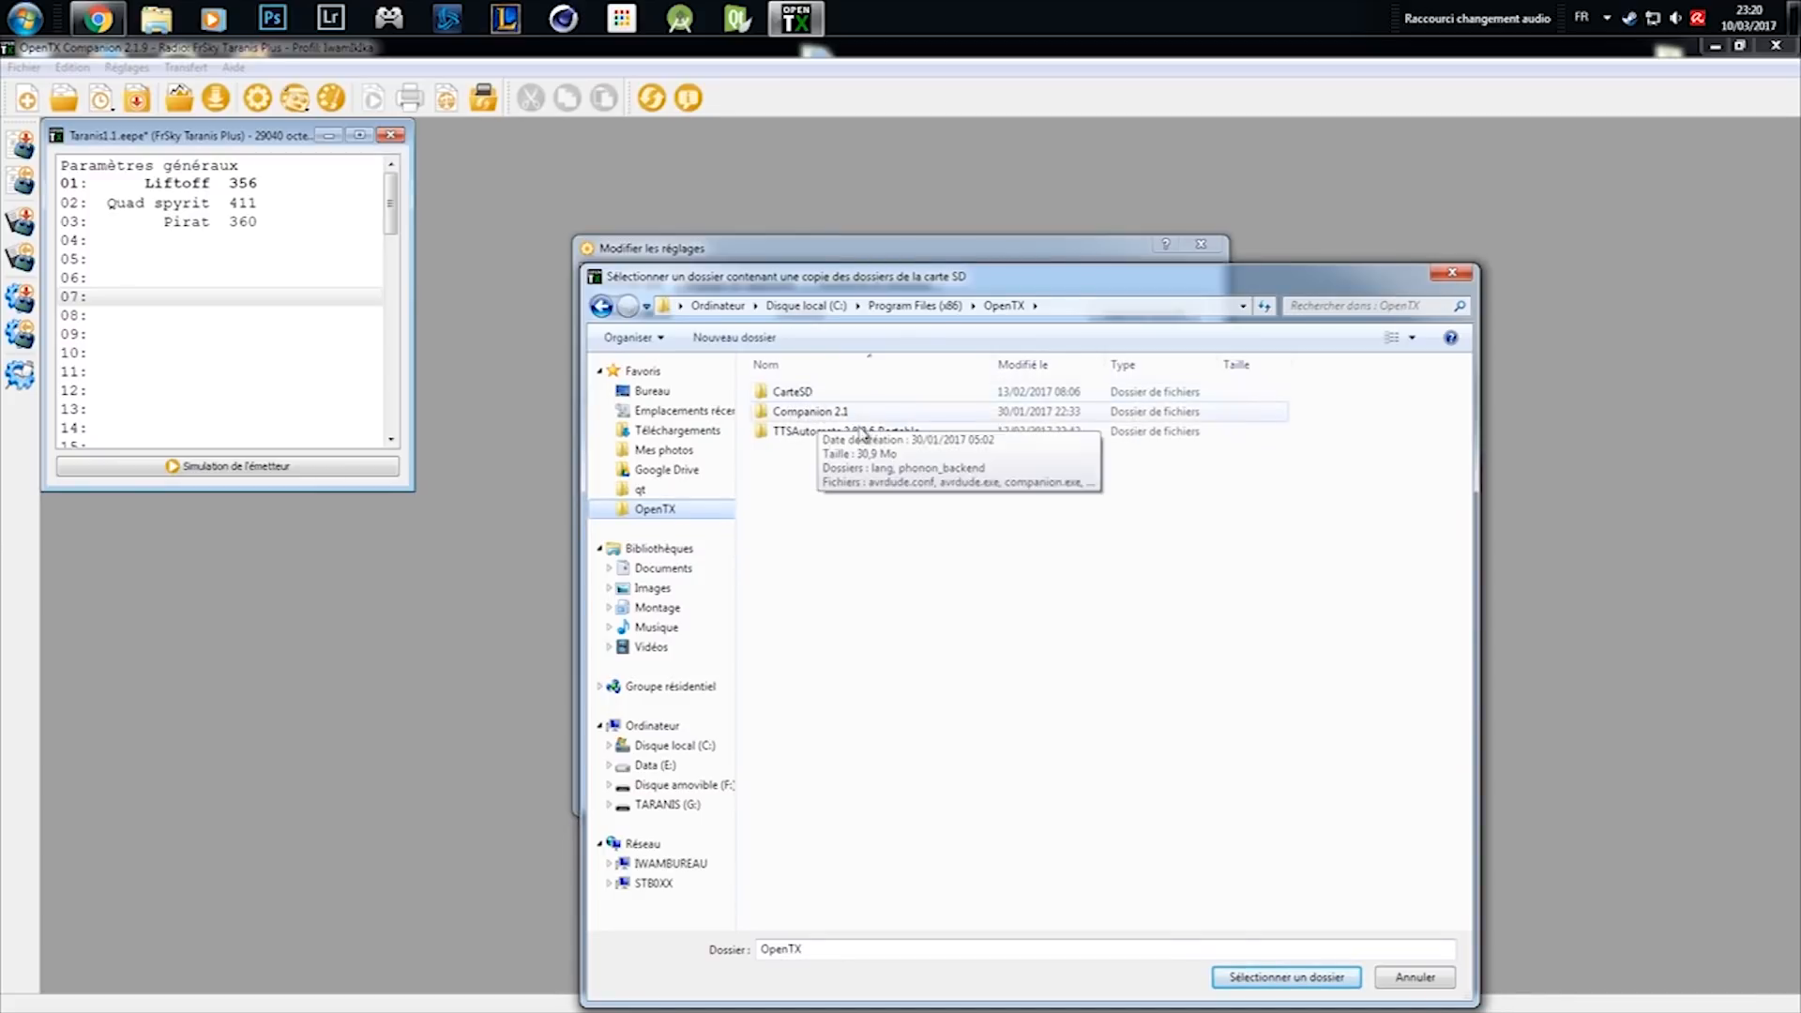
click(734, 337)
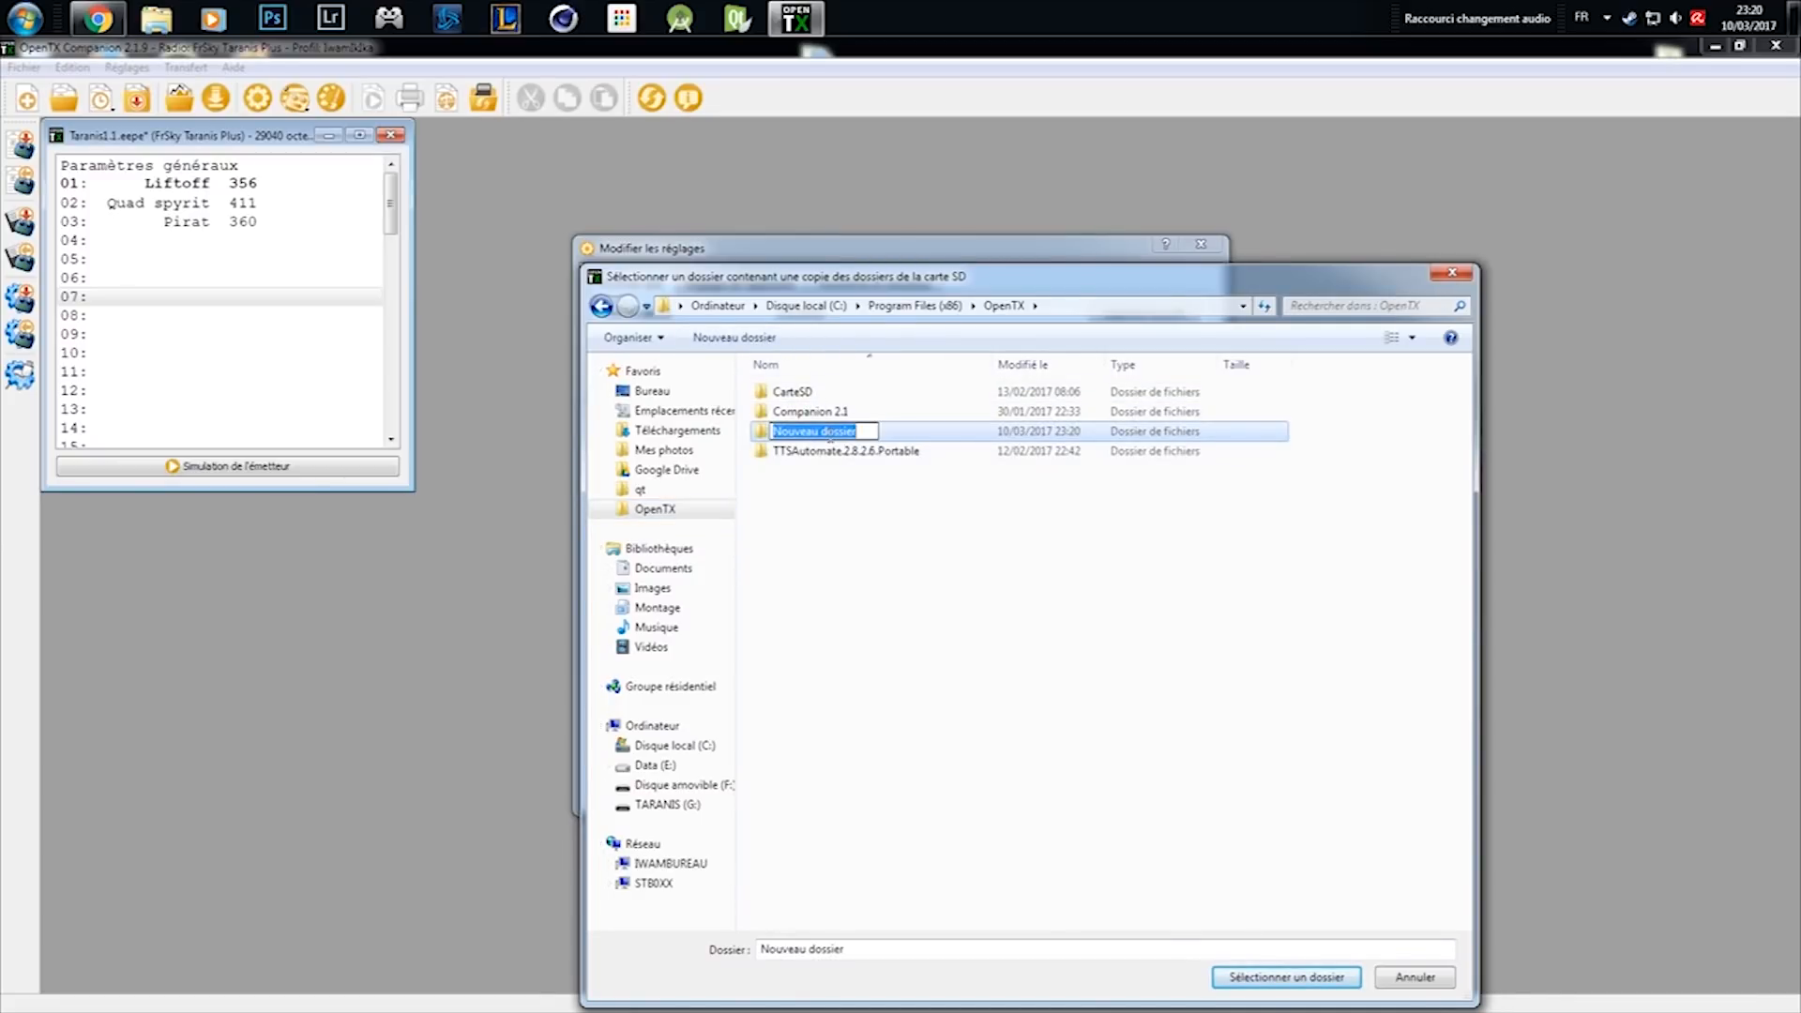
text(T)
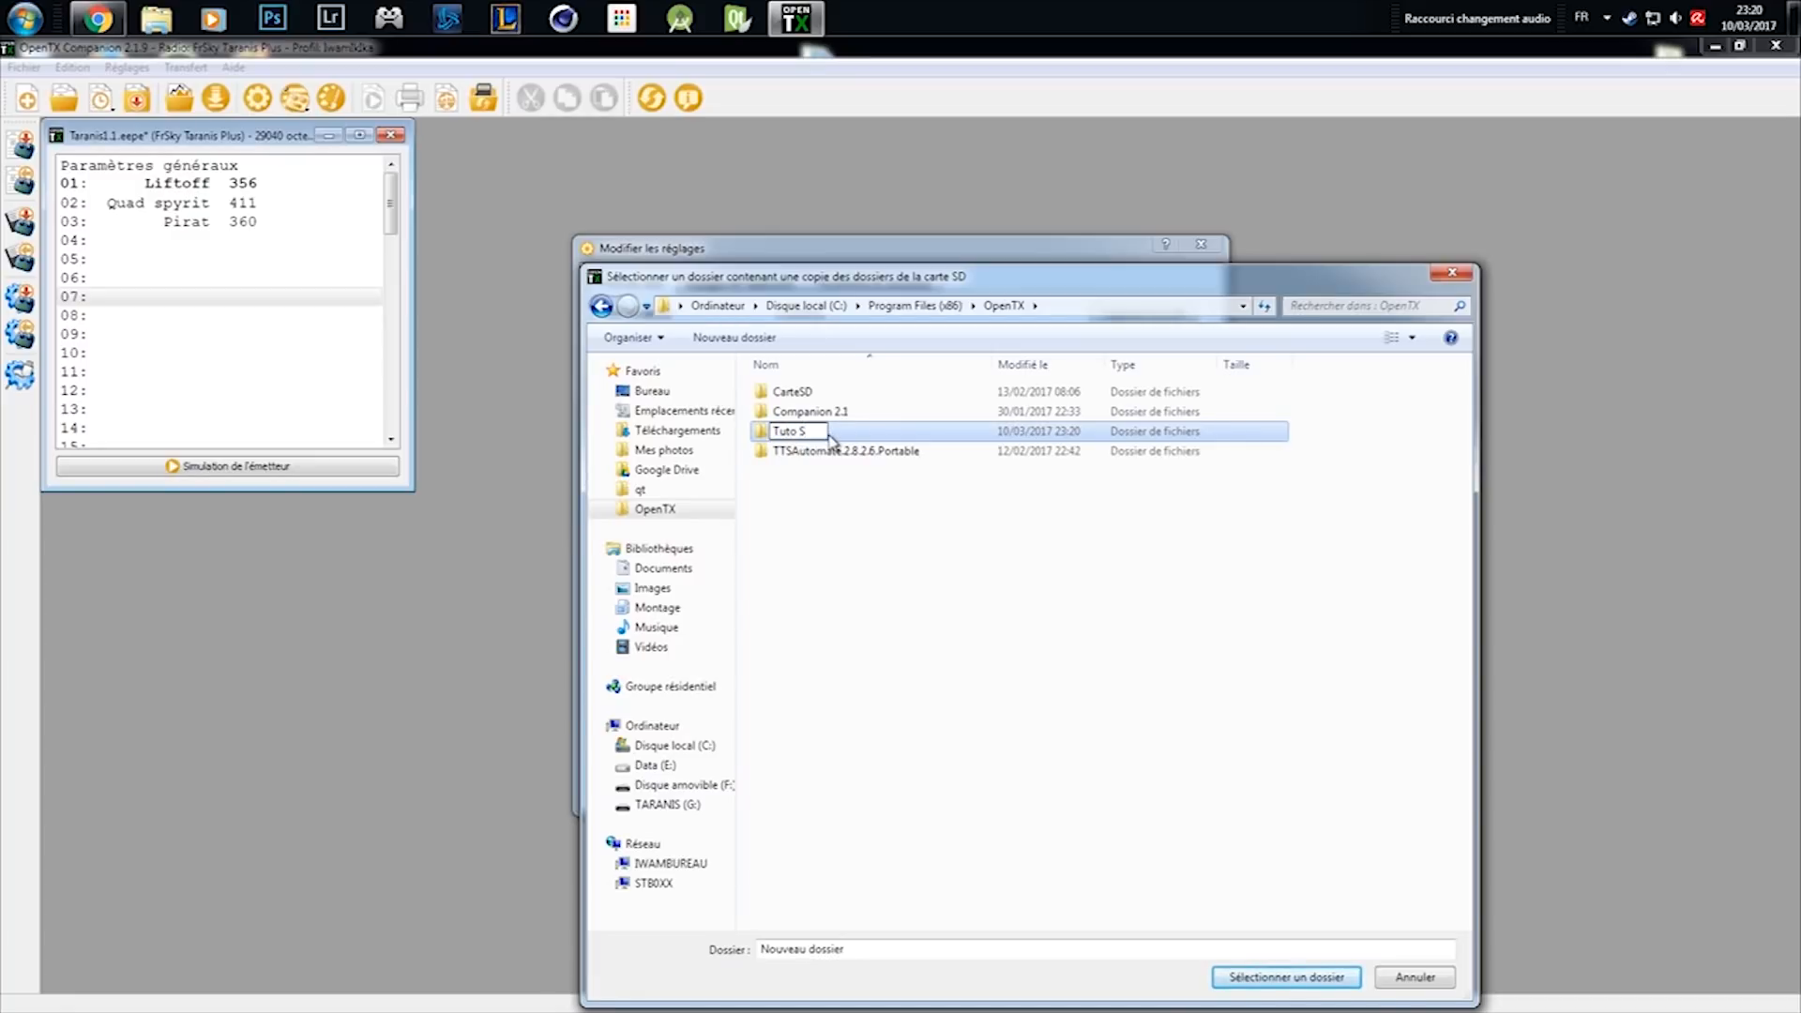
text(uto S)
click(1351, 840)
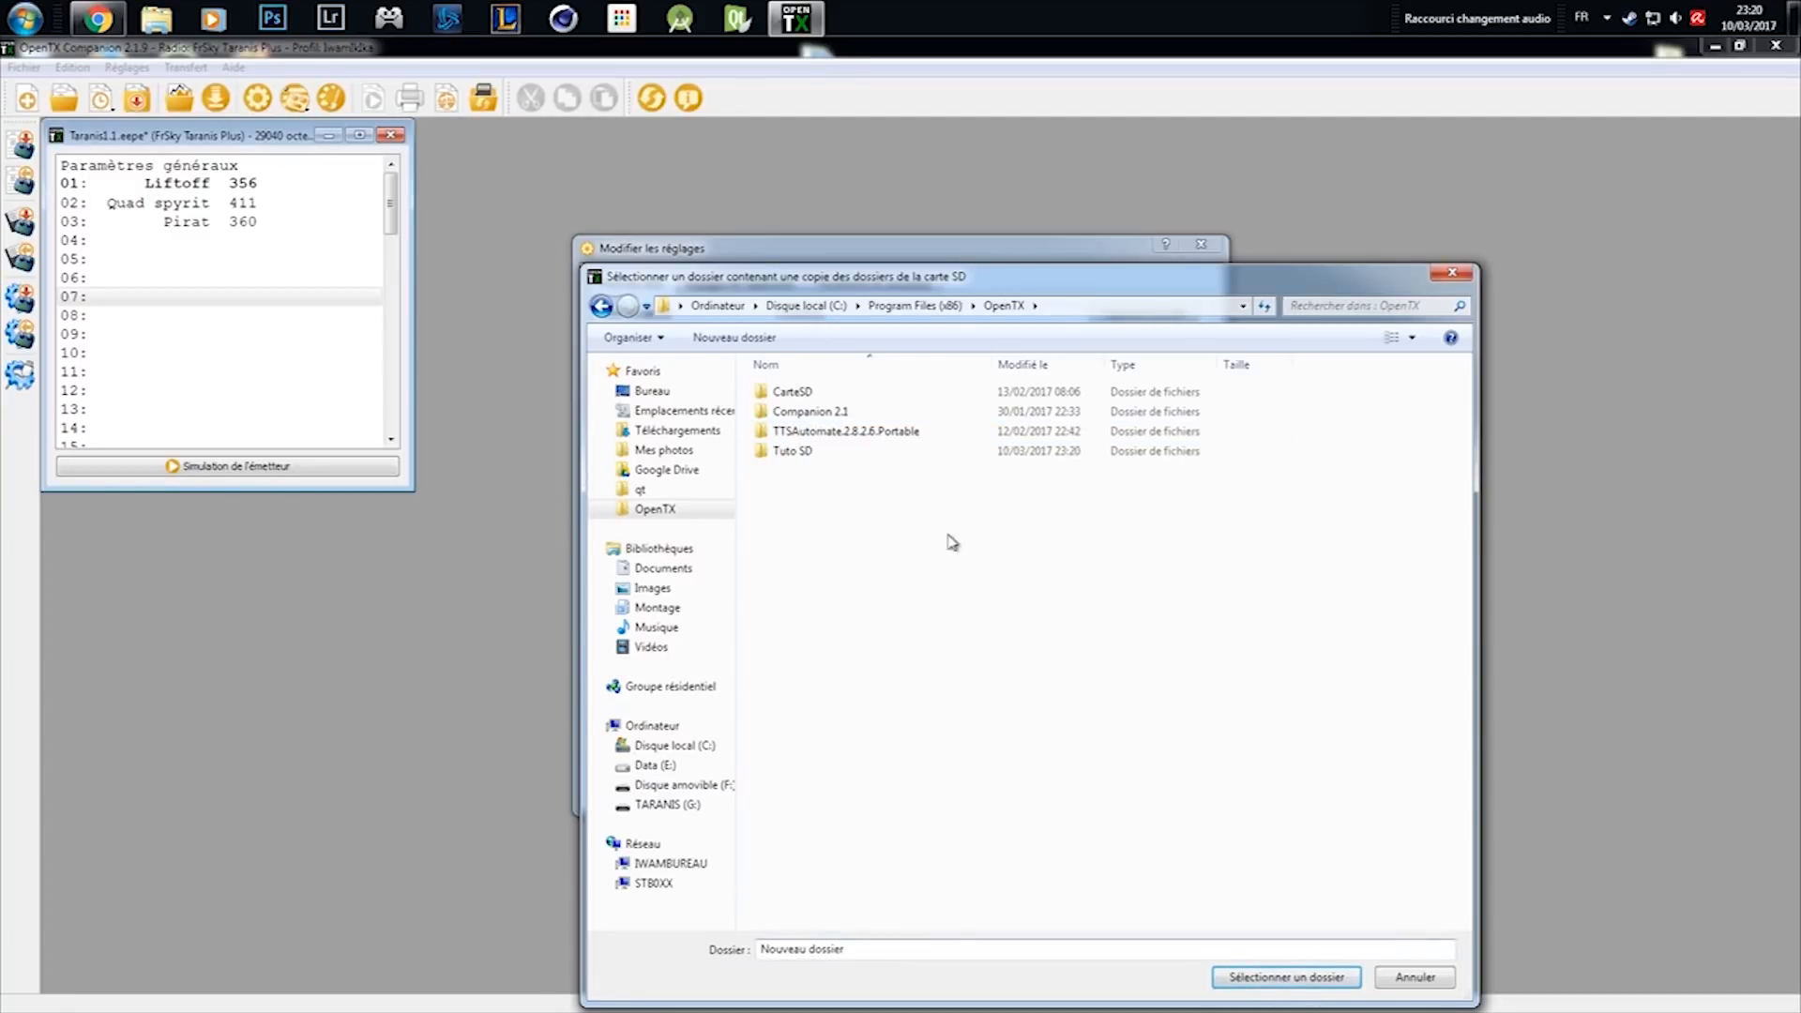
Select the Tuto SD folder as the SD card structure path and save the settings
click(806, 451)
click(1277, 976)
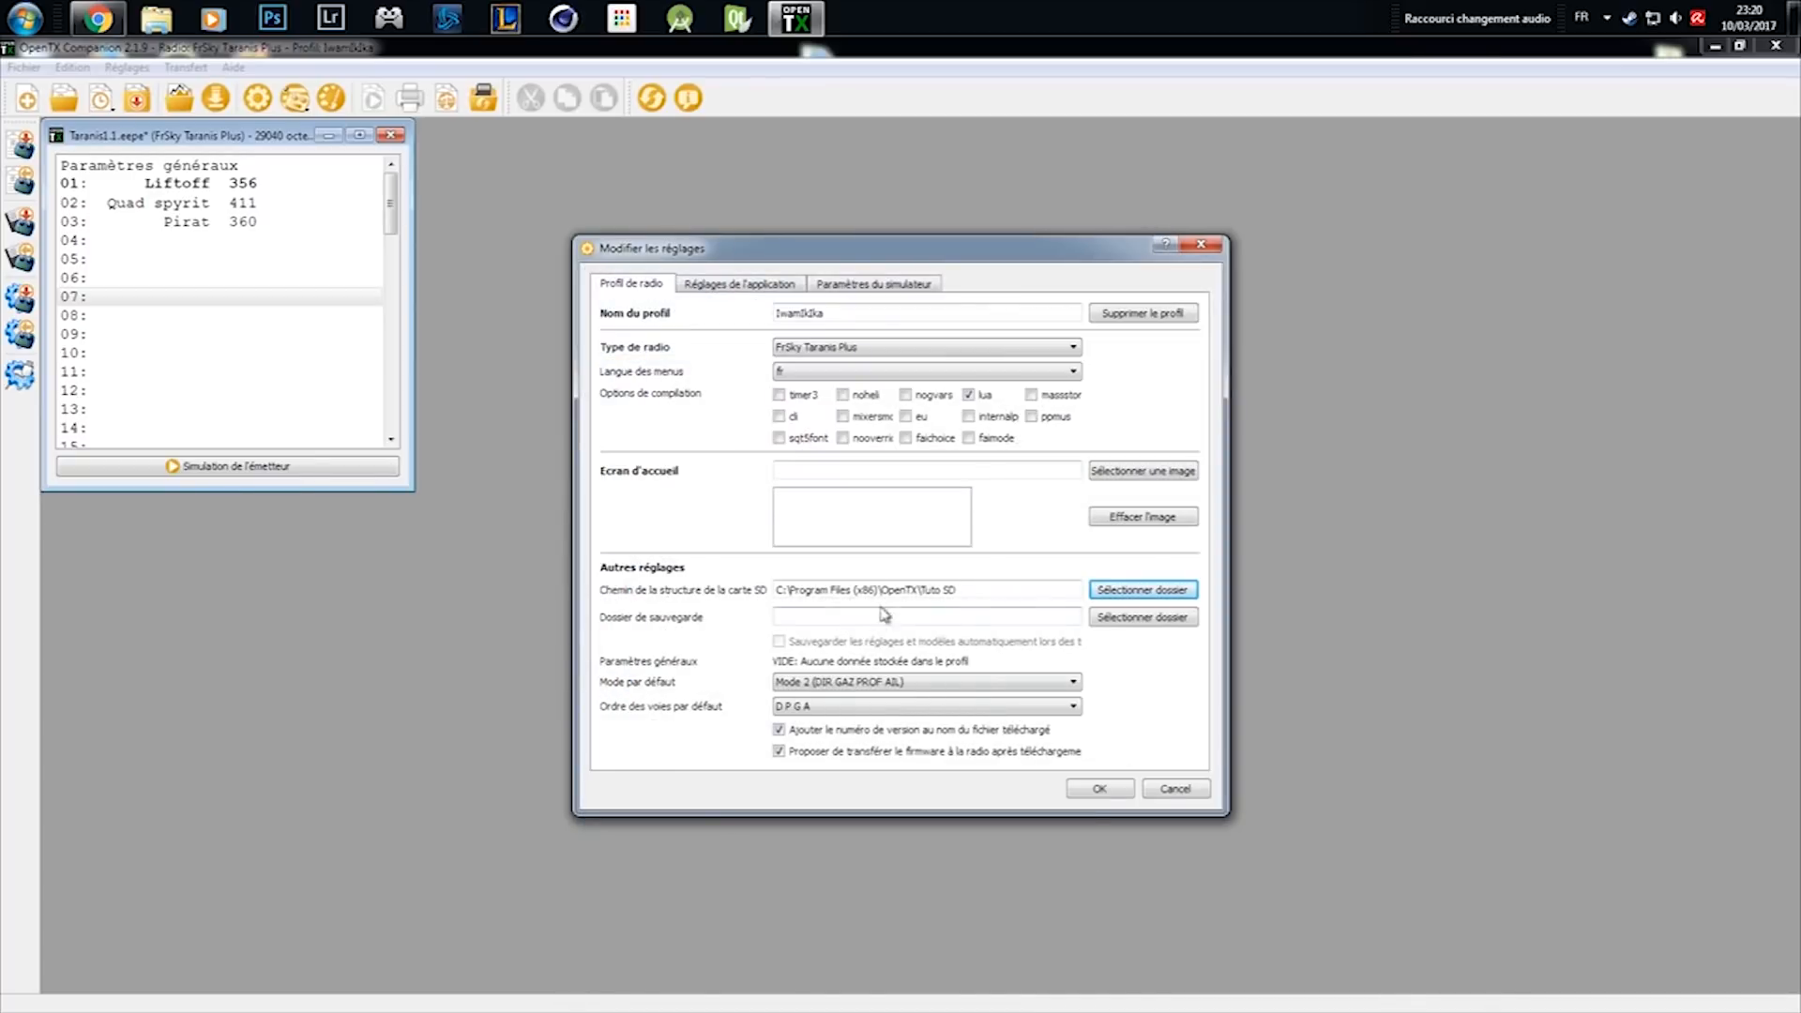
click(1116, 794)
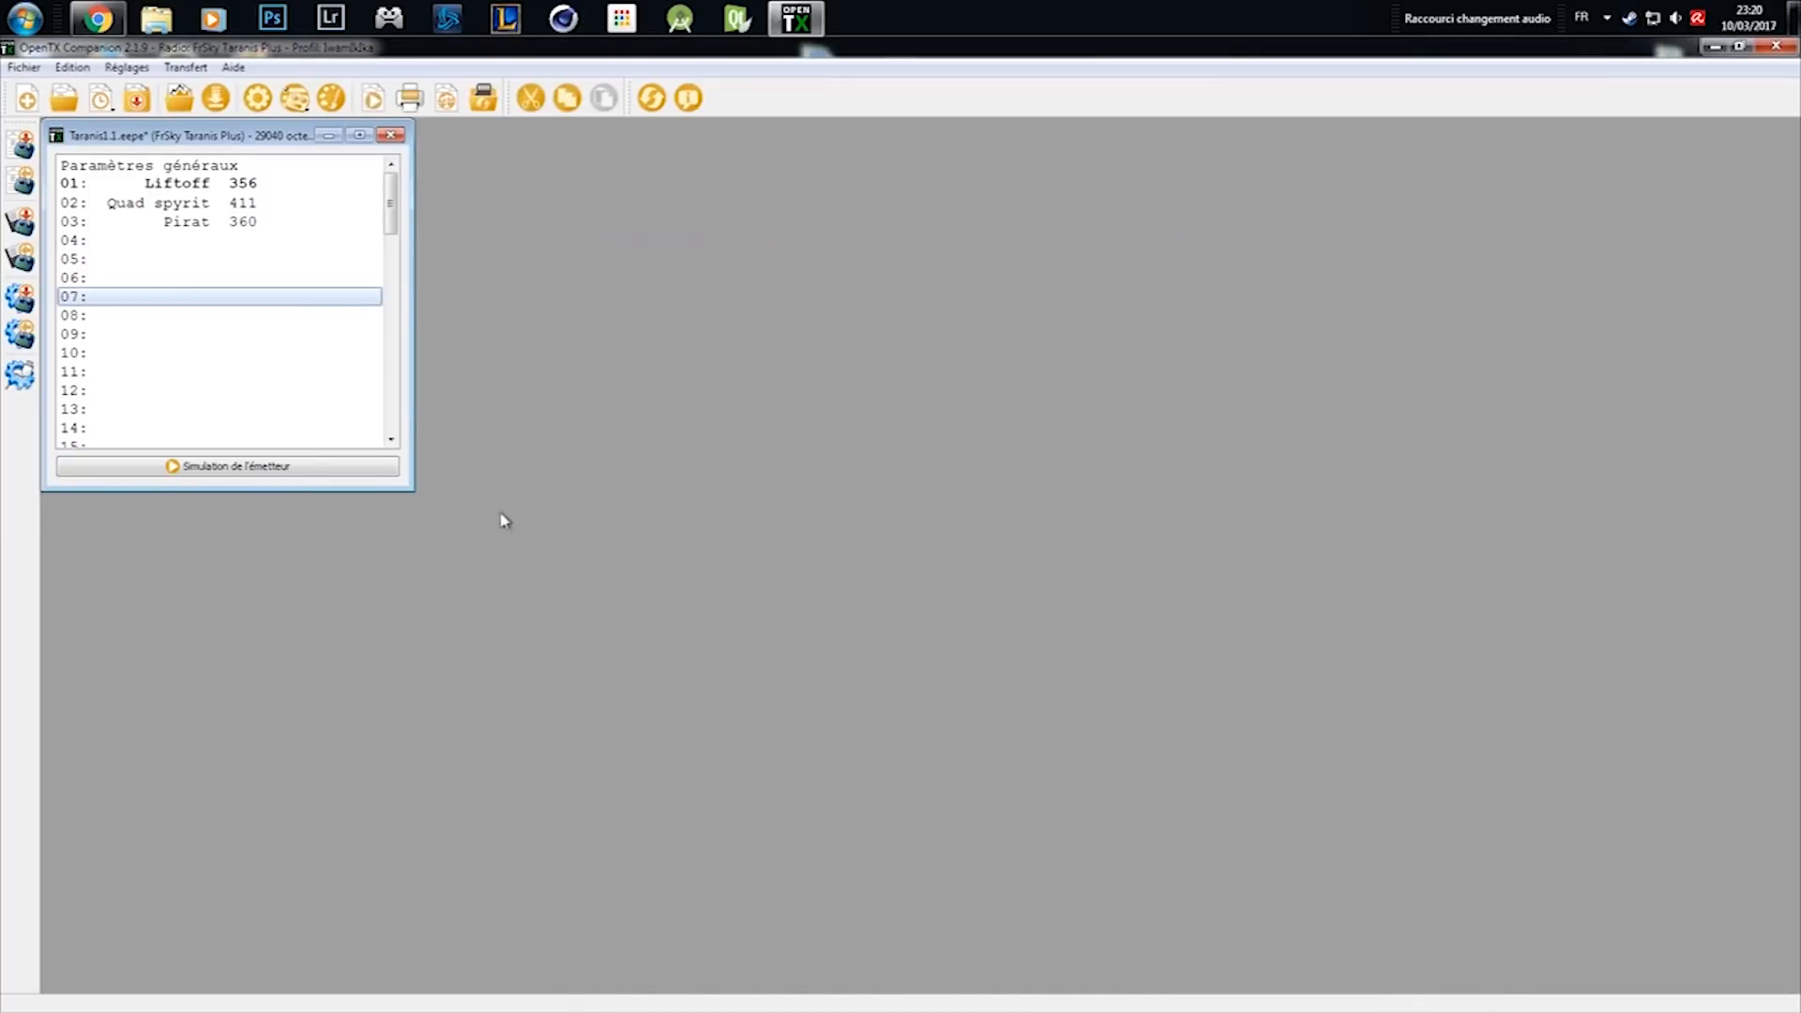
Reopen the Pirat model to check its model image setting, and close it again
click(233, 229)
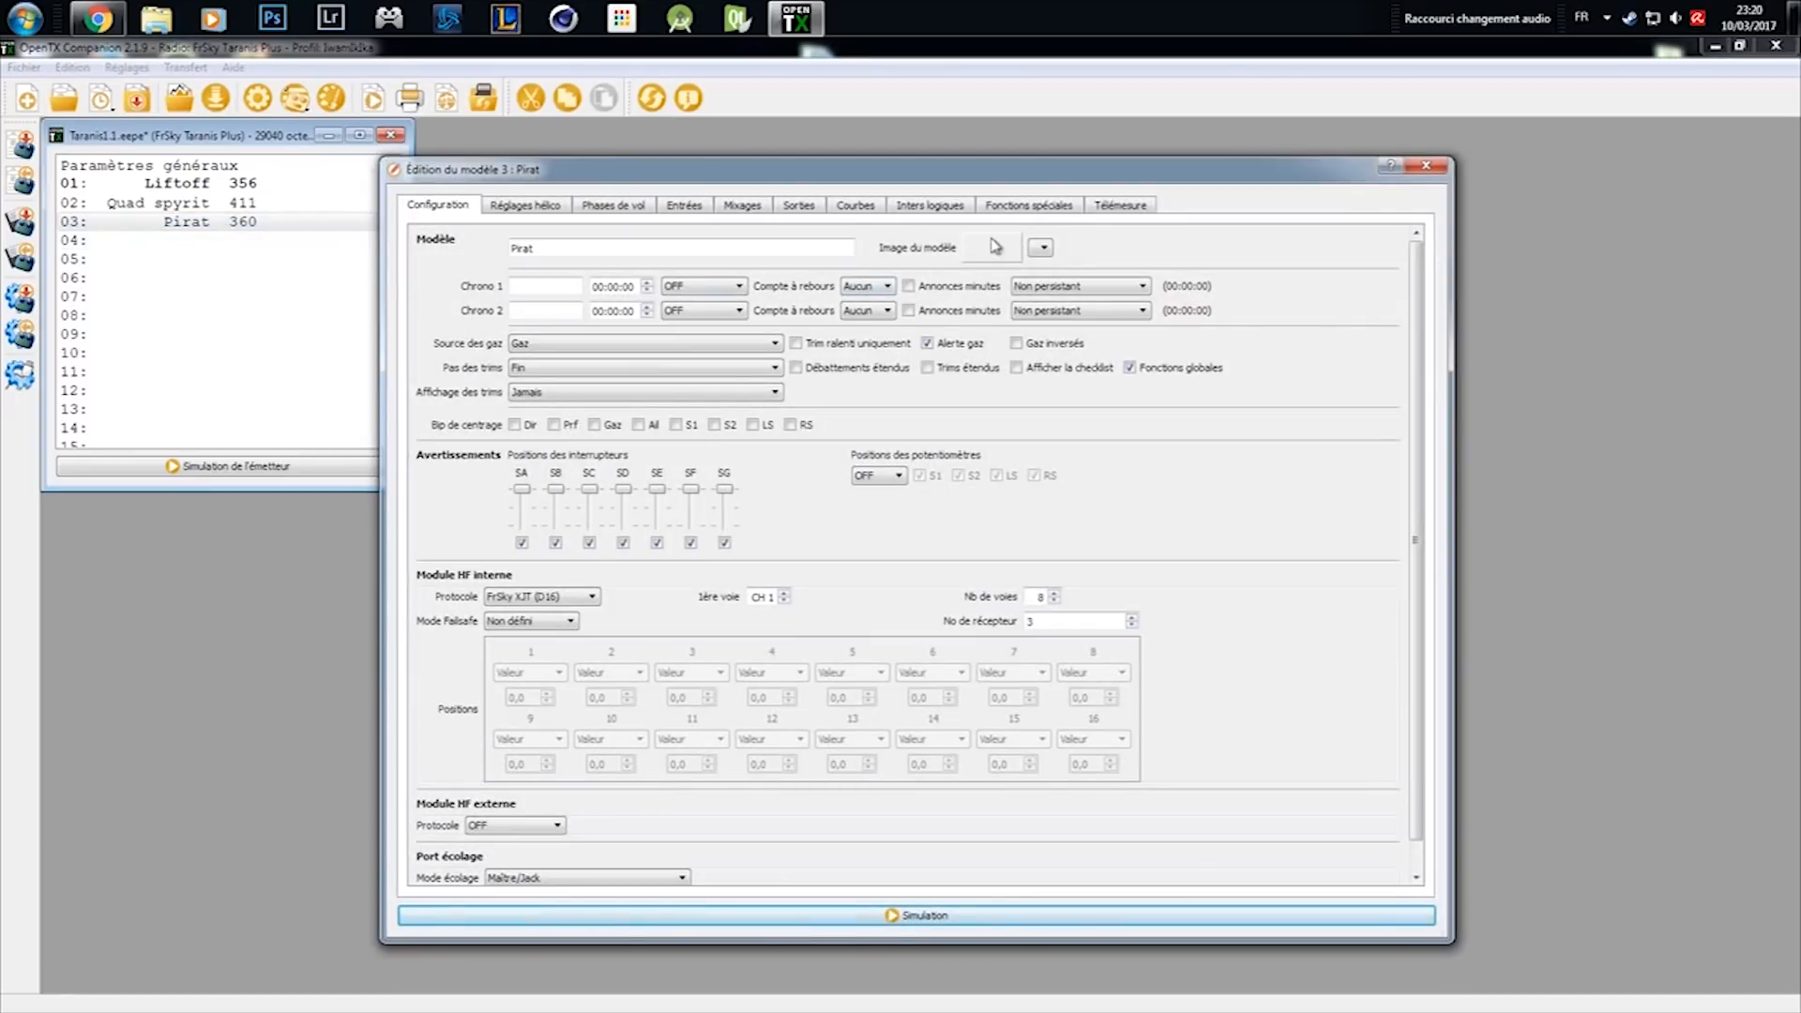
click(1426, 165)
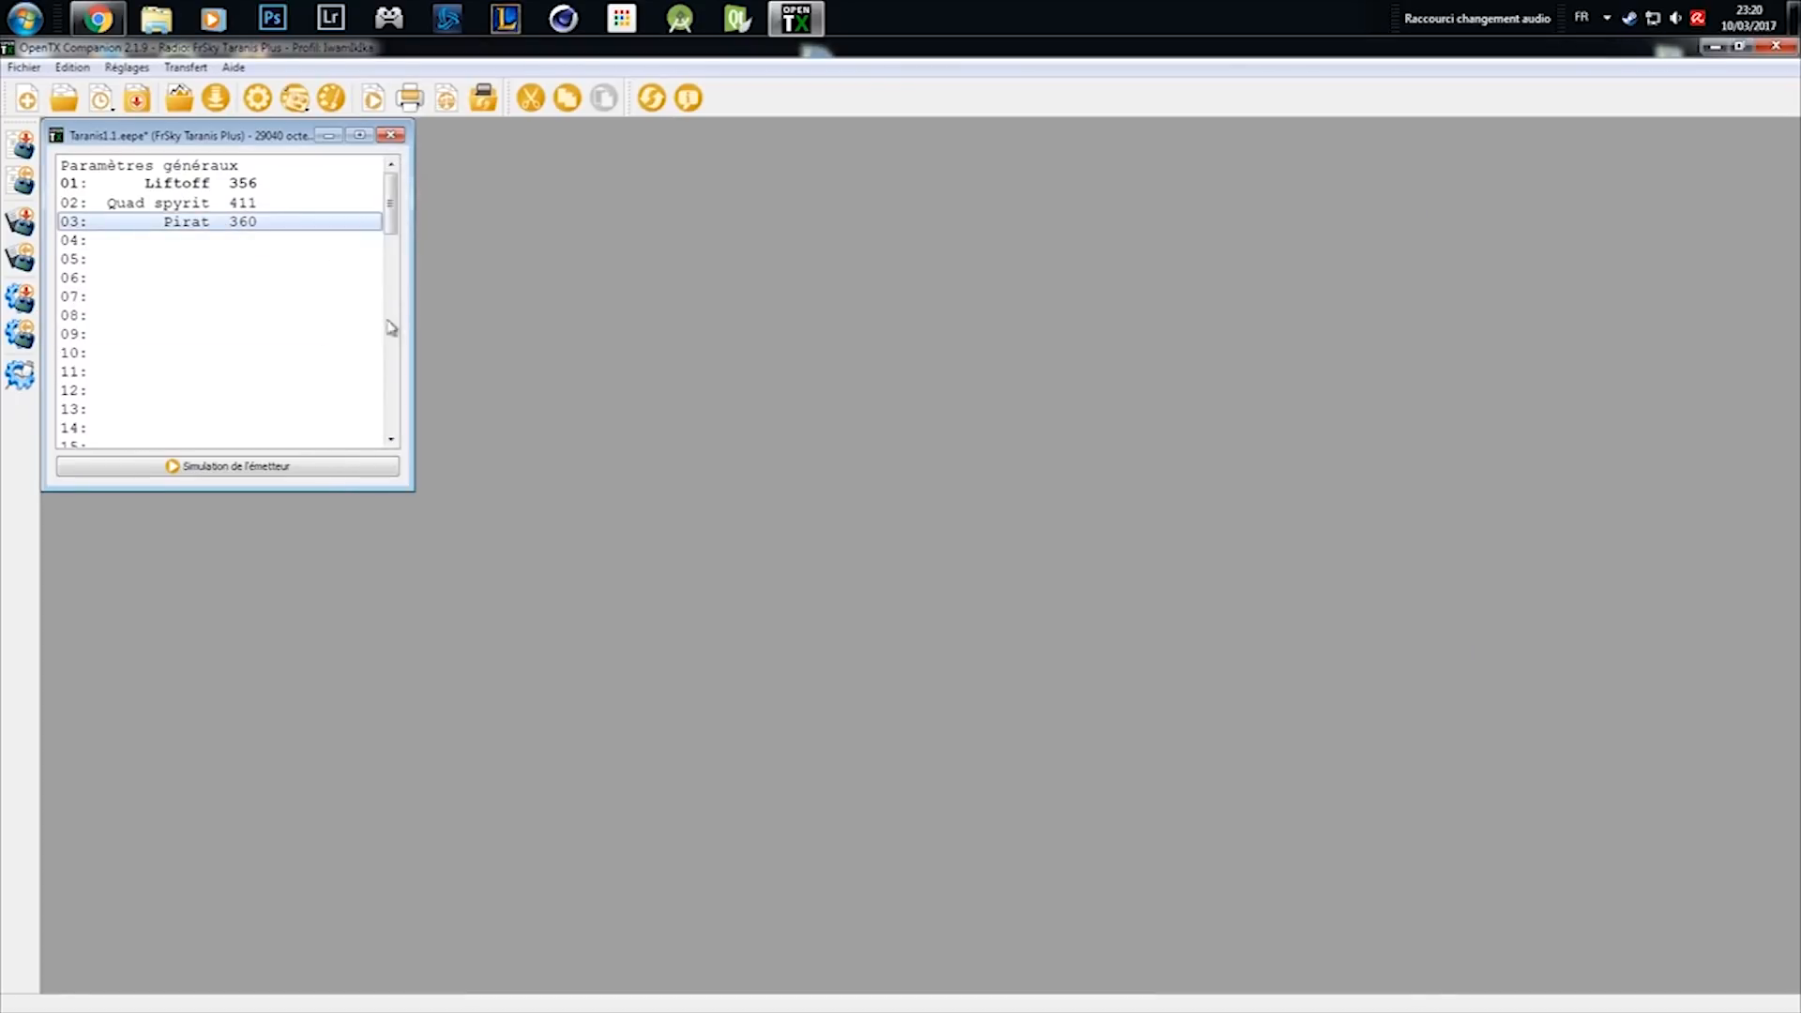
Synchronise the SD card on drive F: with the Tuto SD folder and close the synchronisation dialog
click(300, 225)
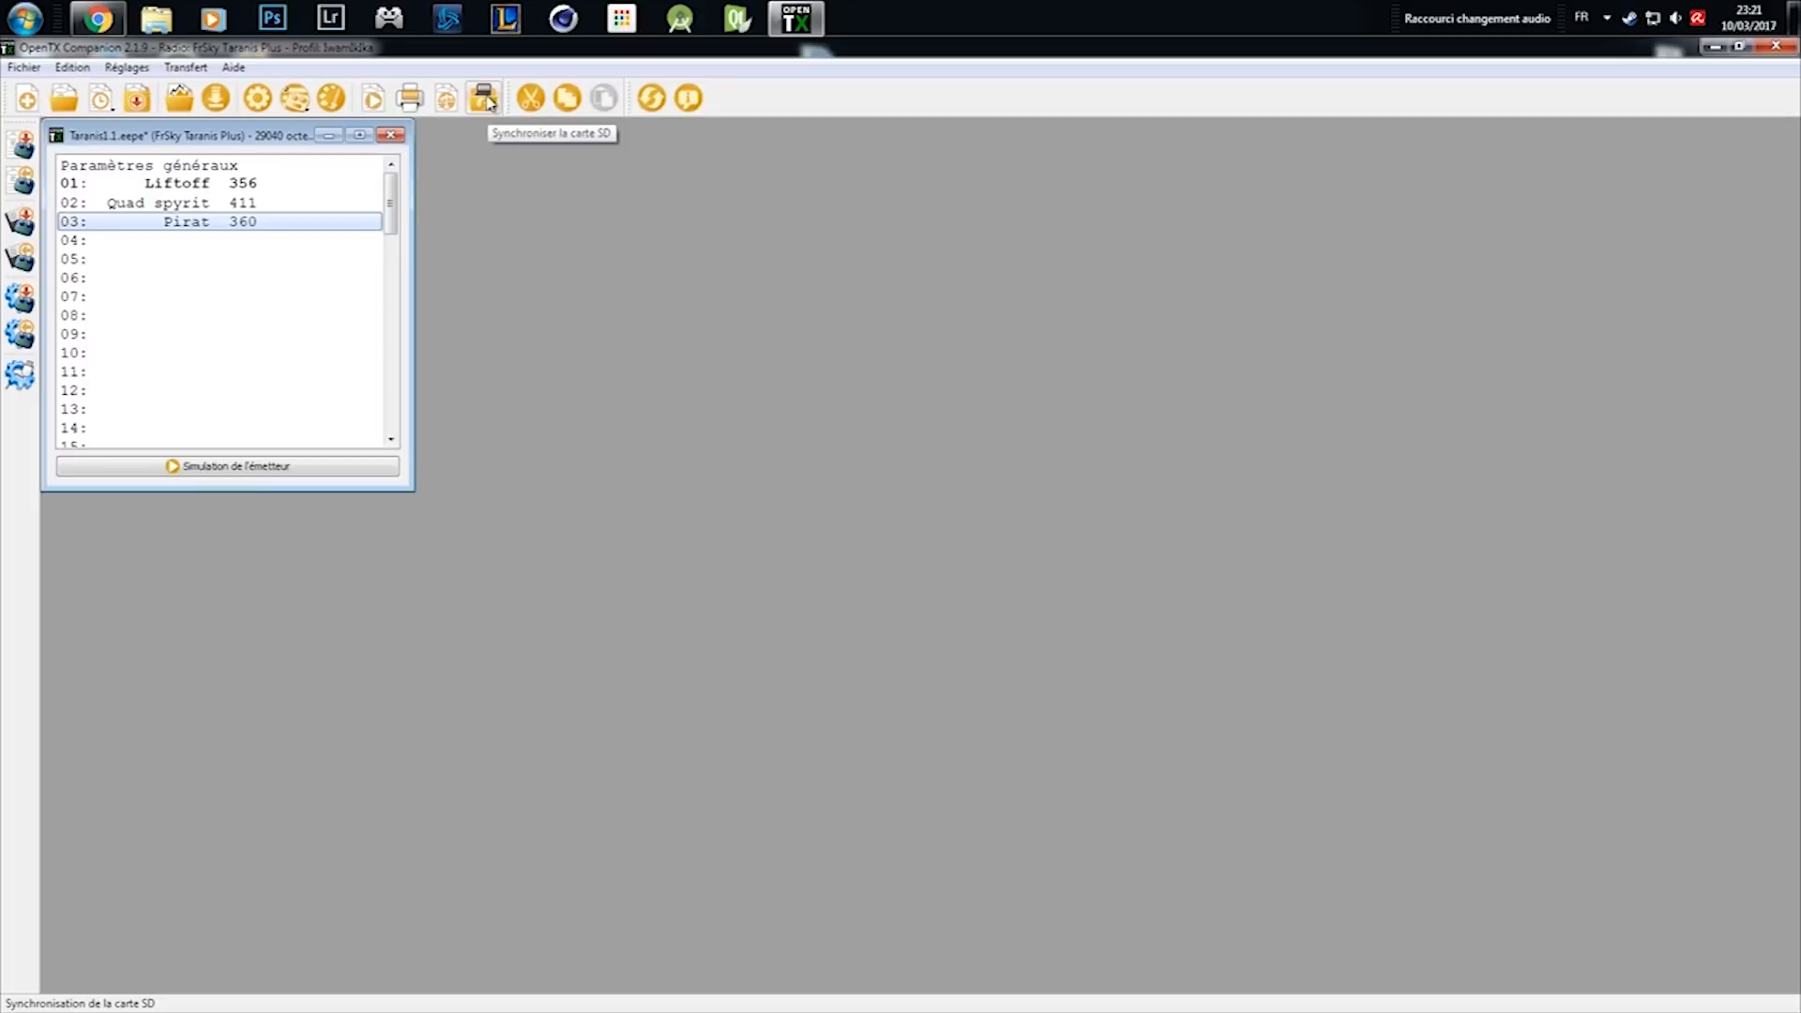
click(487, 101)
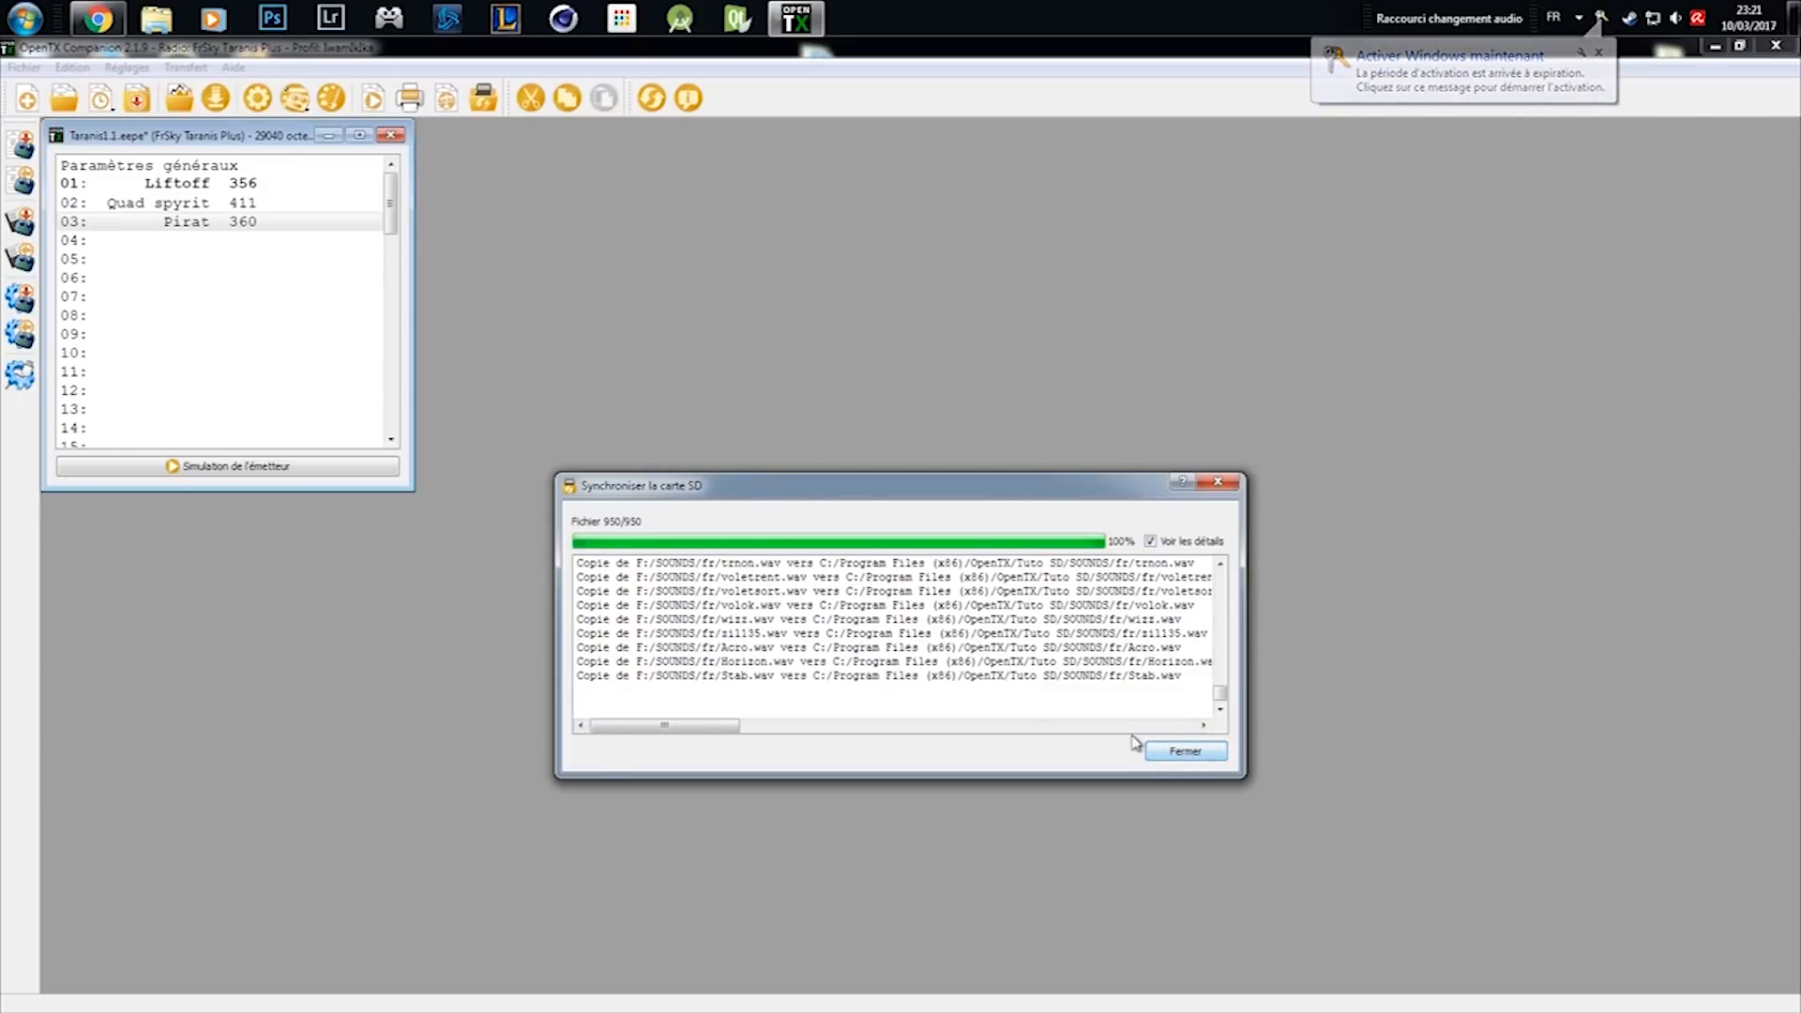
click(1185, 754)
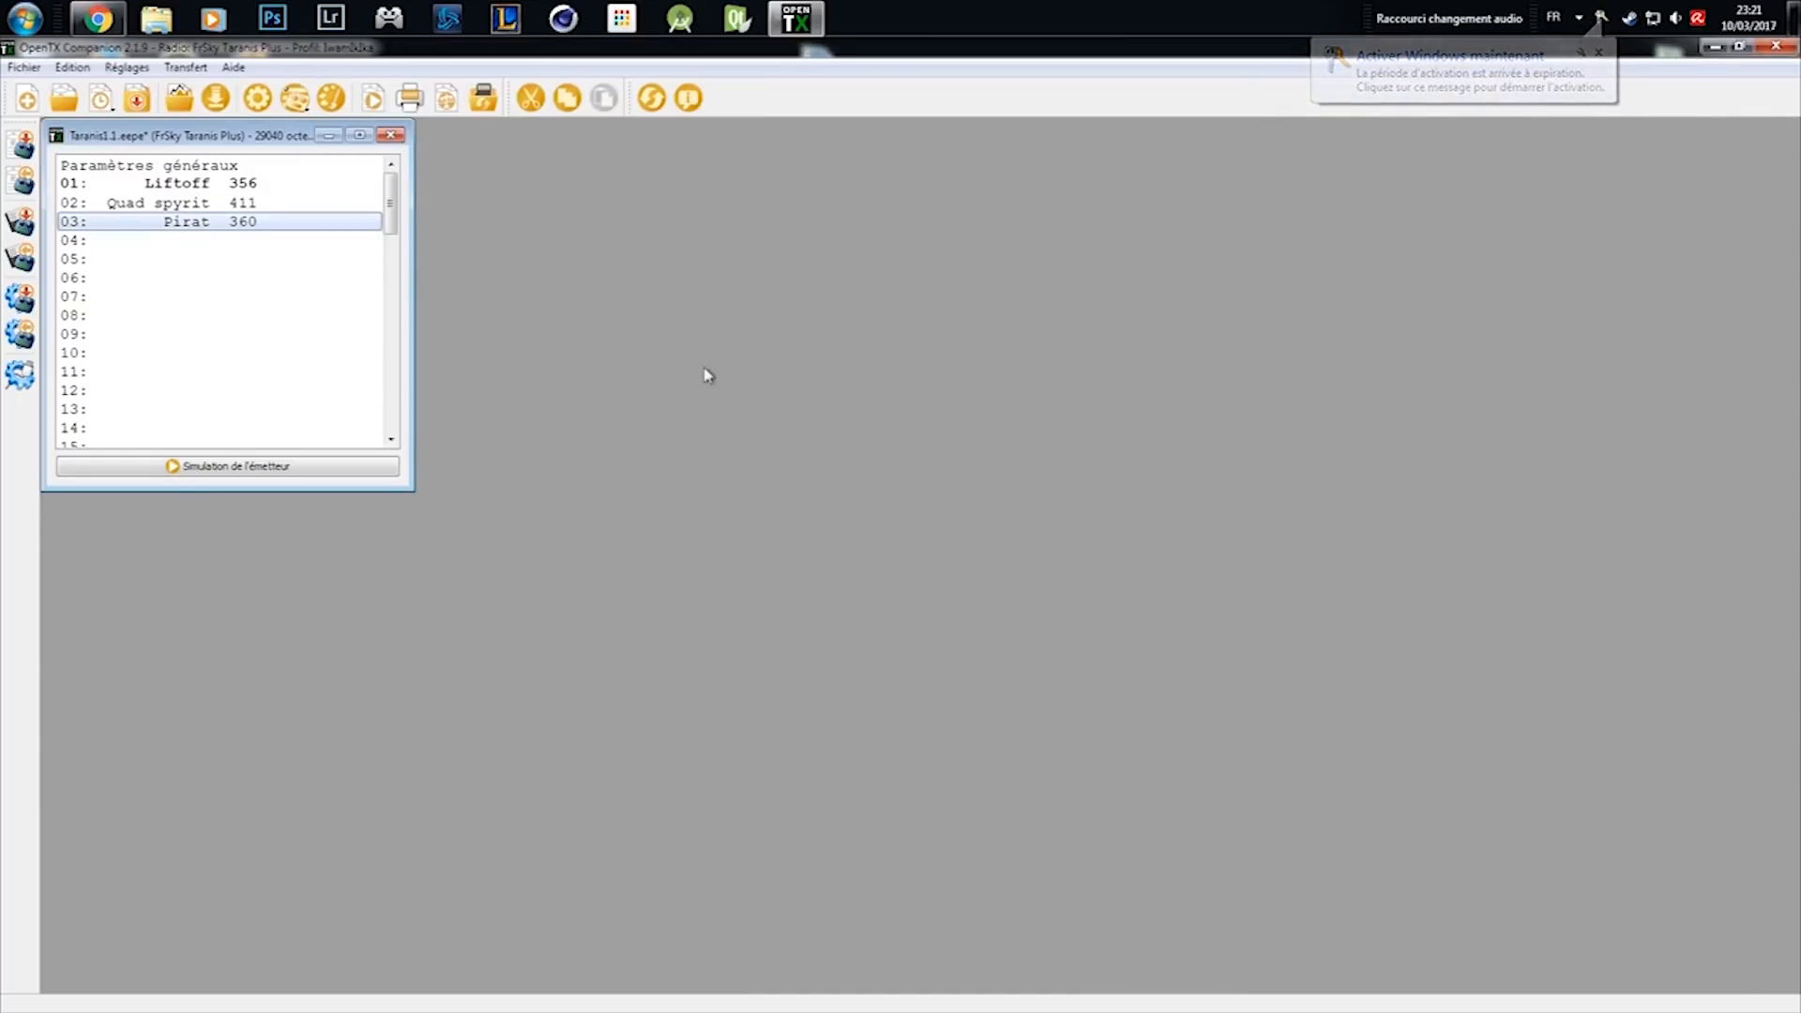
Open the Pirat model for editing and set its model image to DG1000b
click(229, 224)
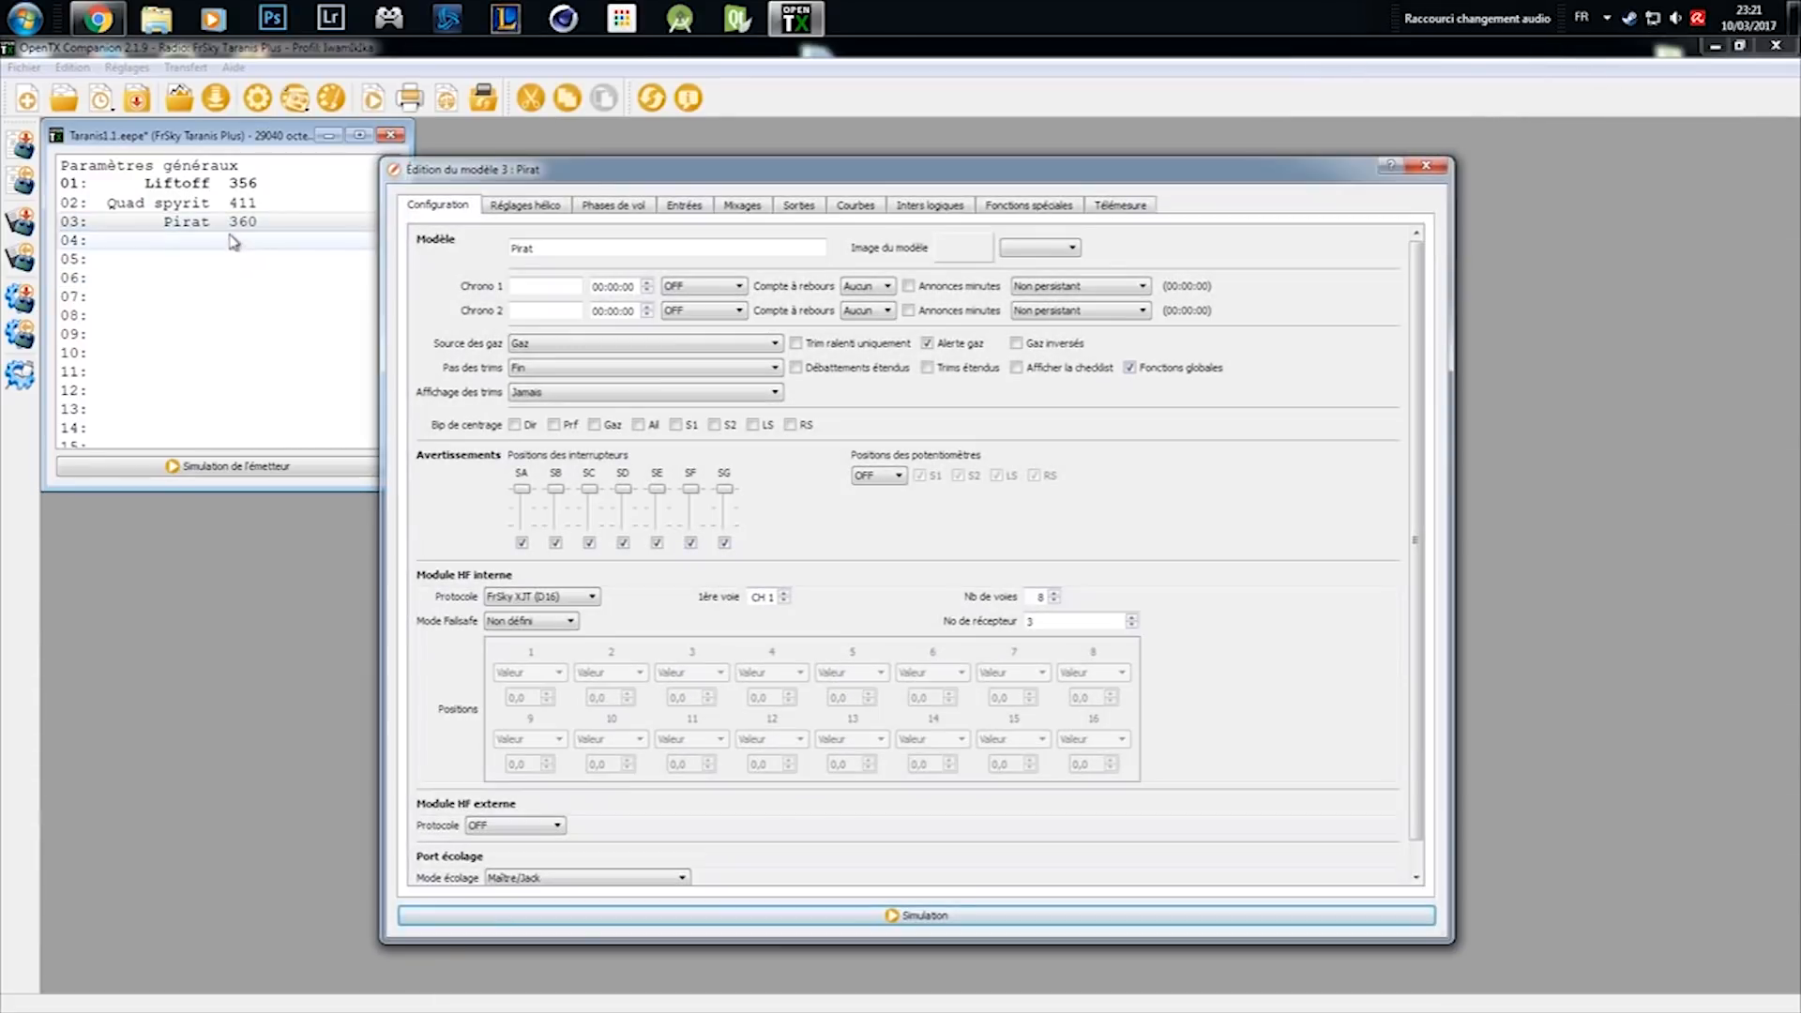
click(1031, 250)
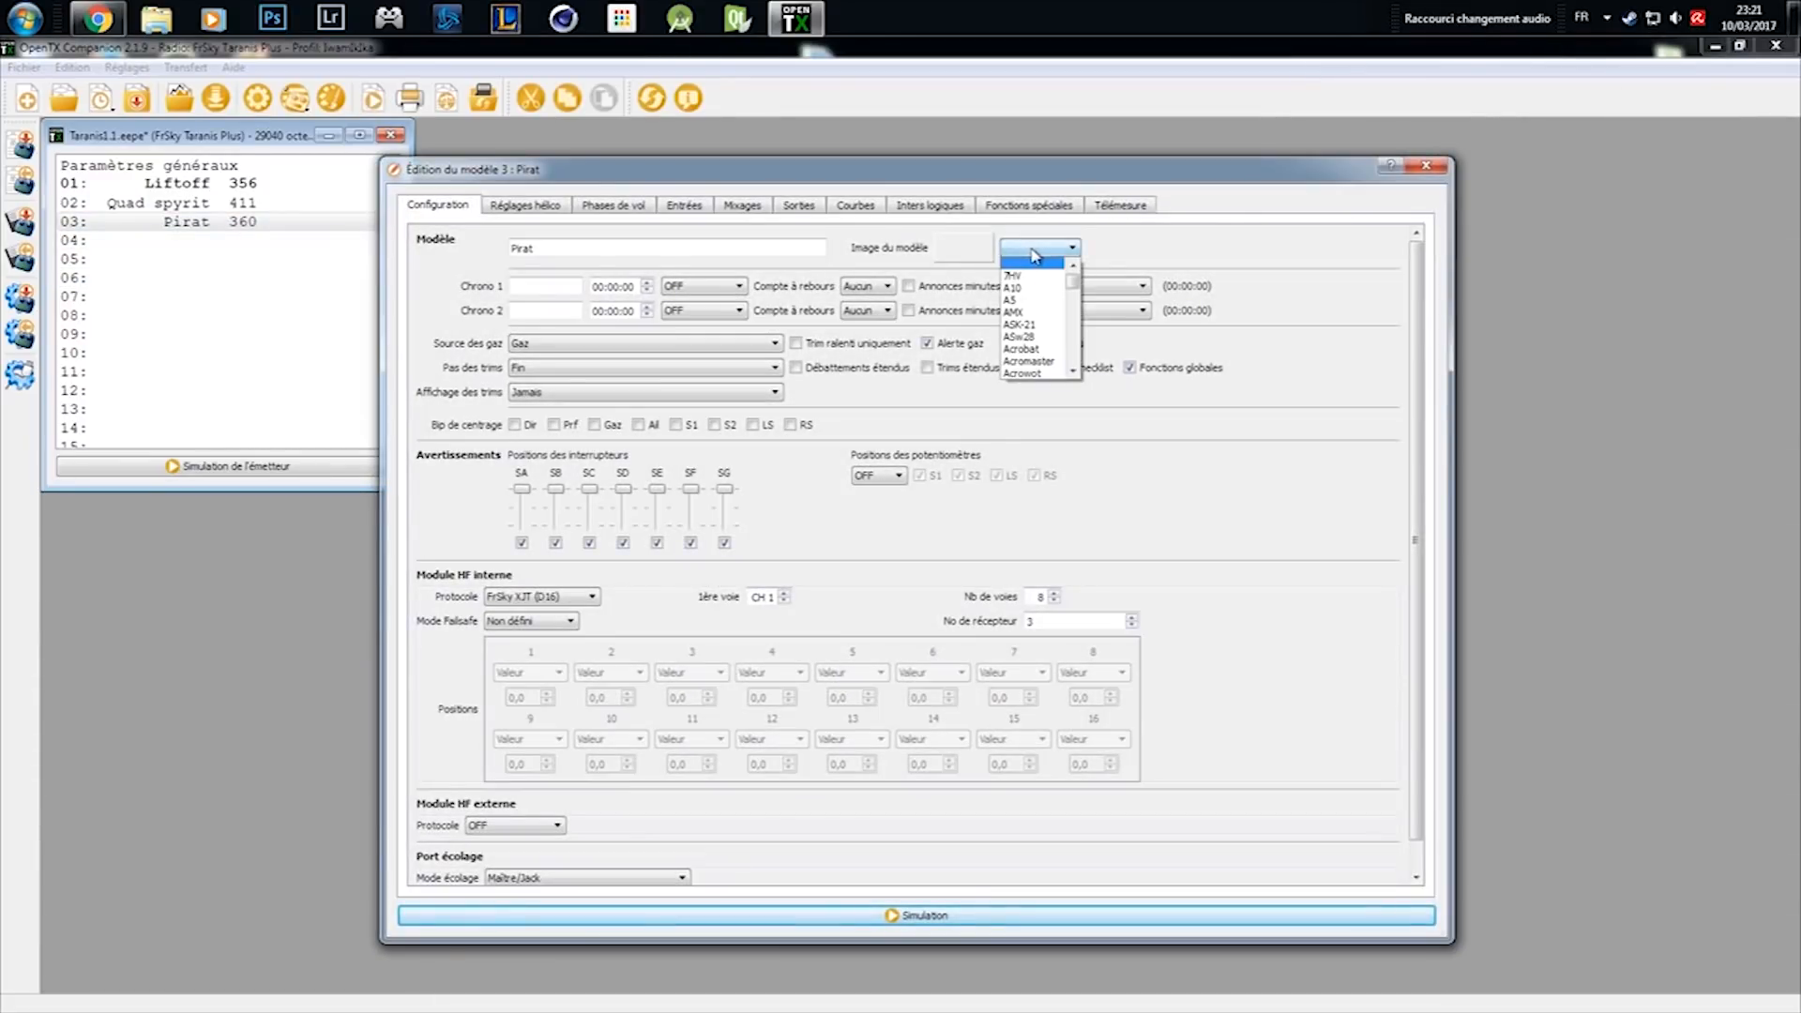
scroll(1037, 312, down, 8)
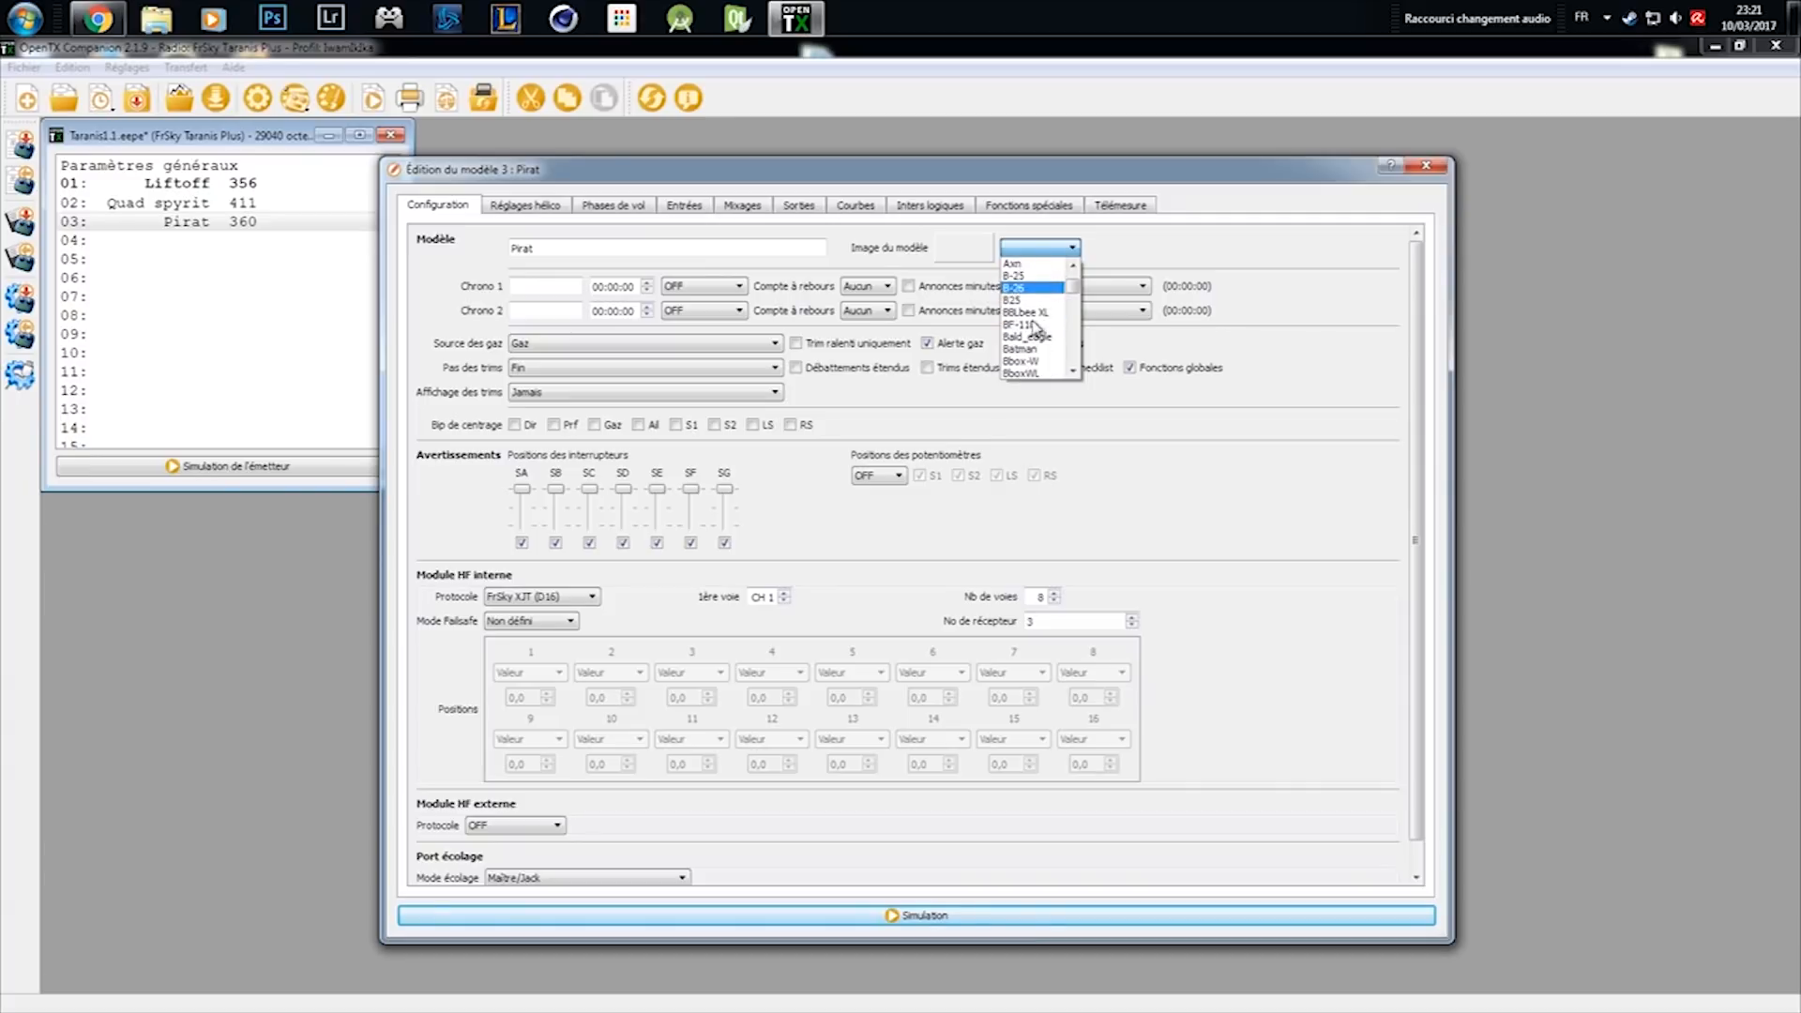
scroll(1030, 336, down, 5)
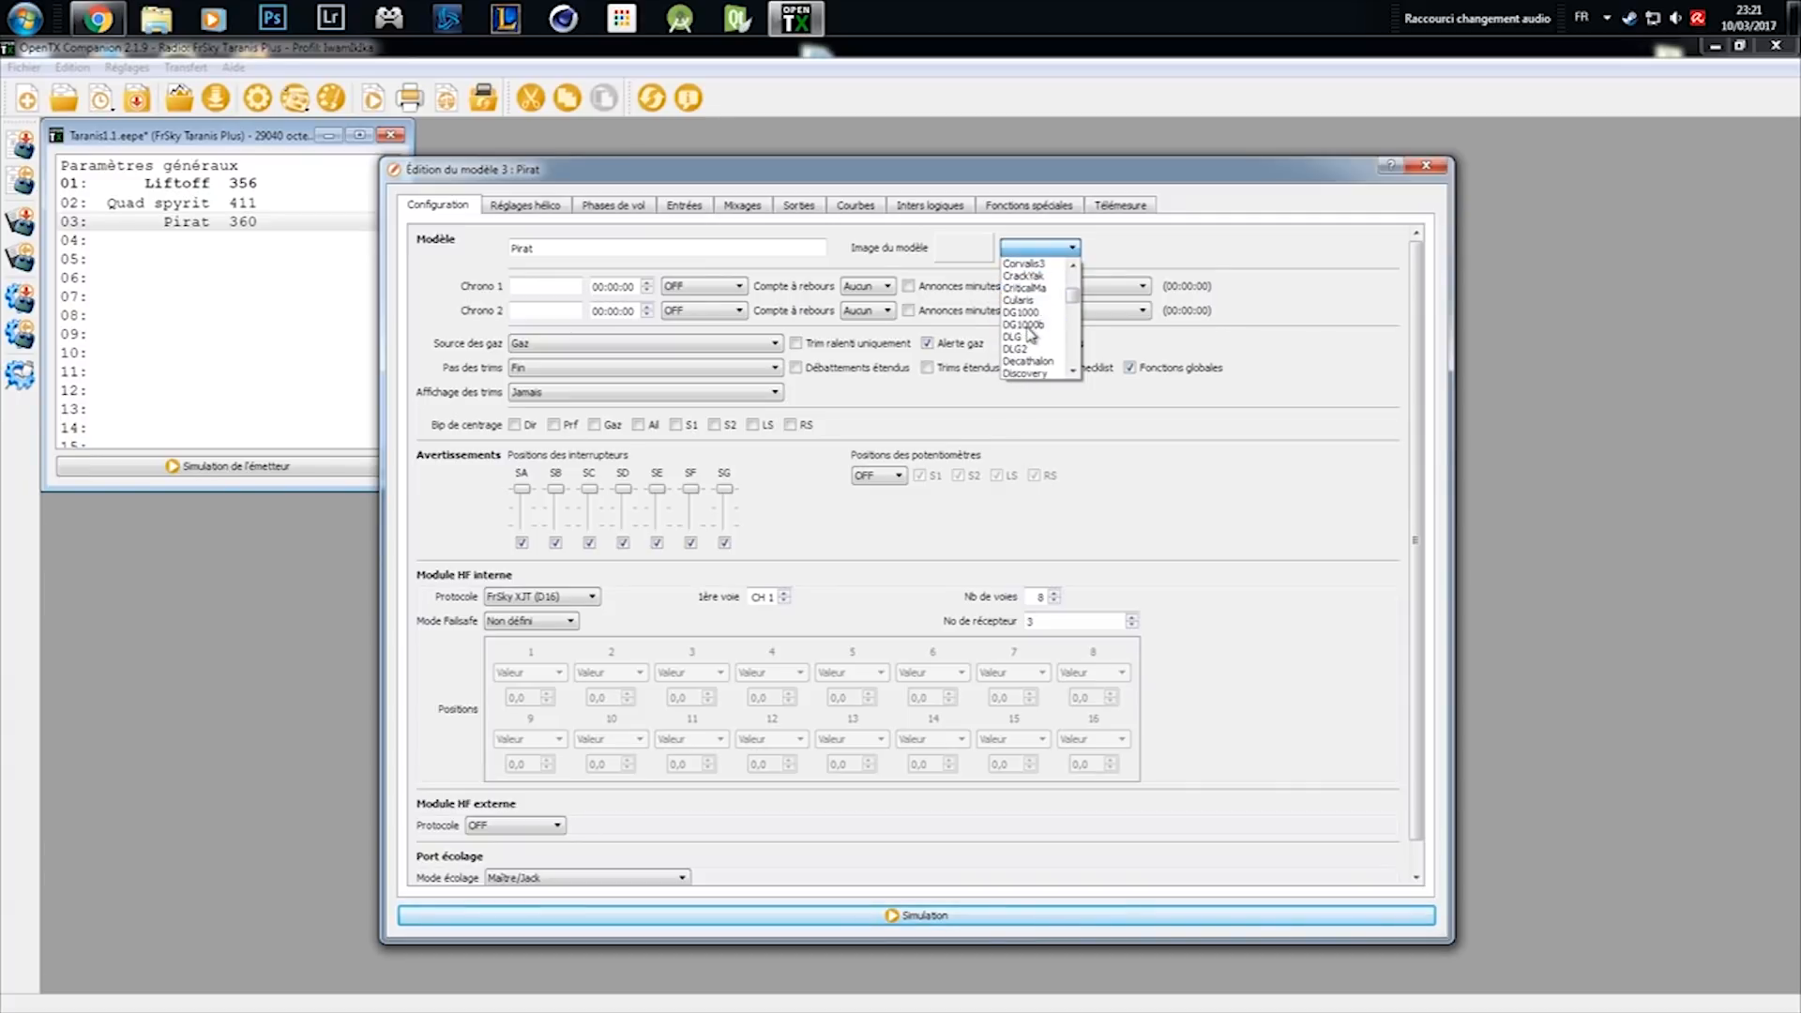
click(1030, 329)
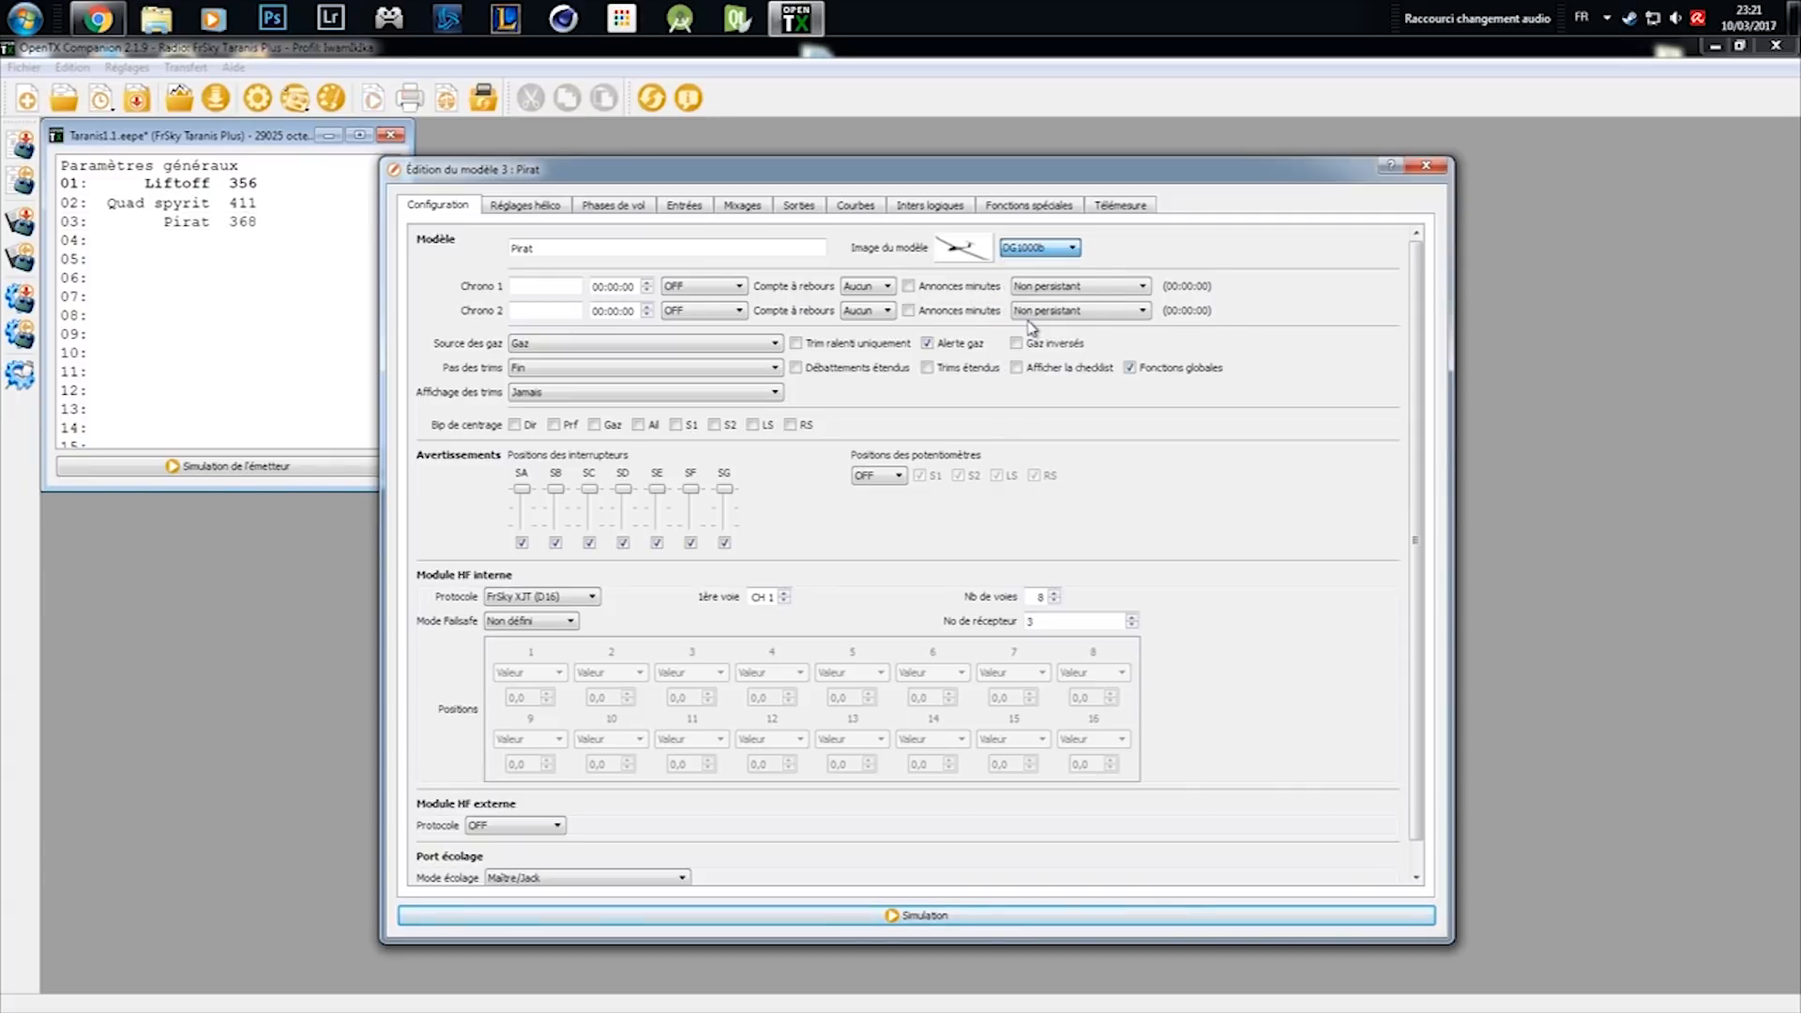
Change the model image to the Pirat picture
click(1038, 248)
scroll(1040, 347, down, 6)
scroll(1039, 352, down, 4)
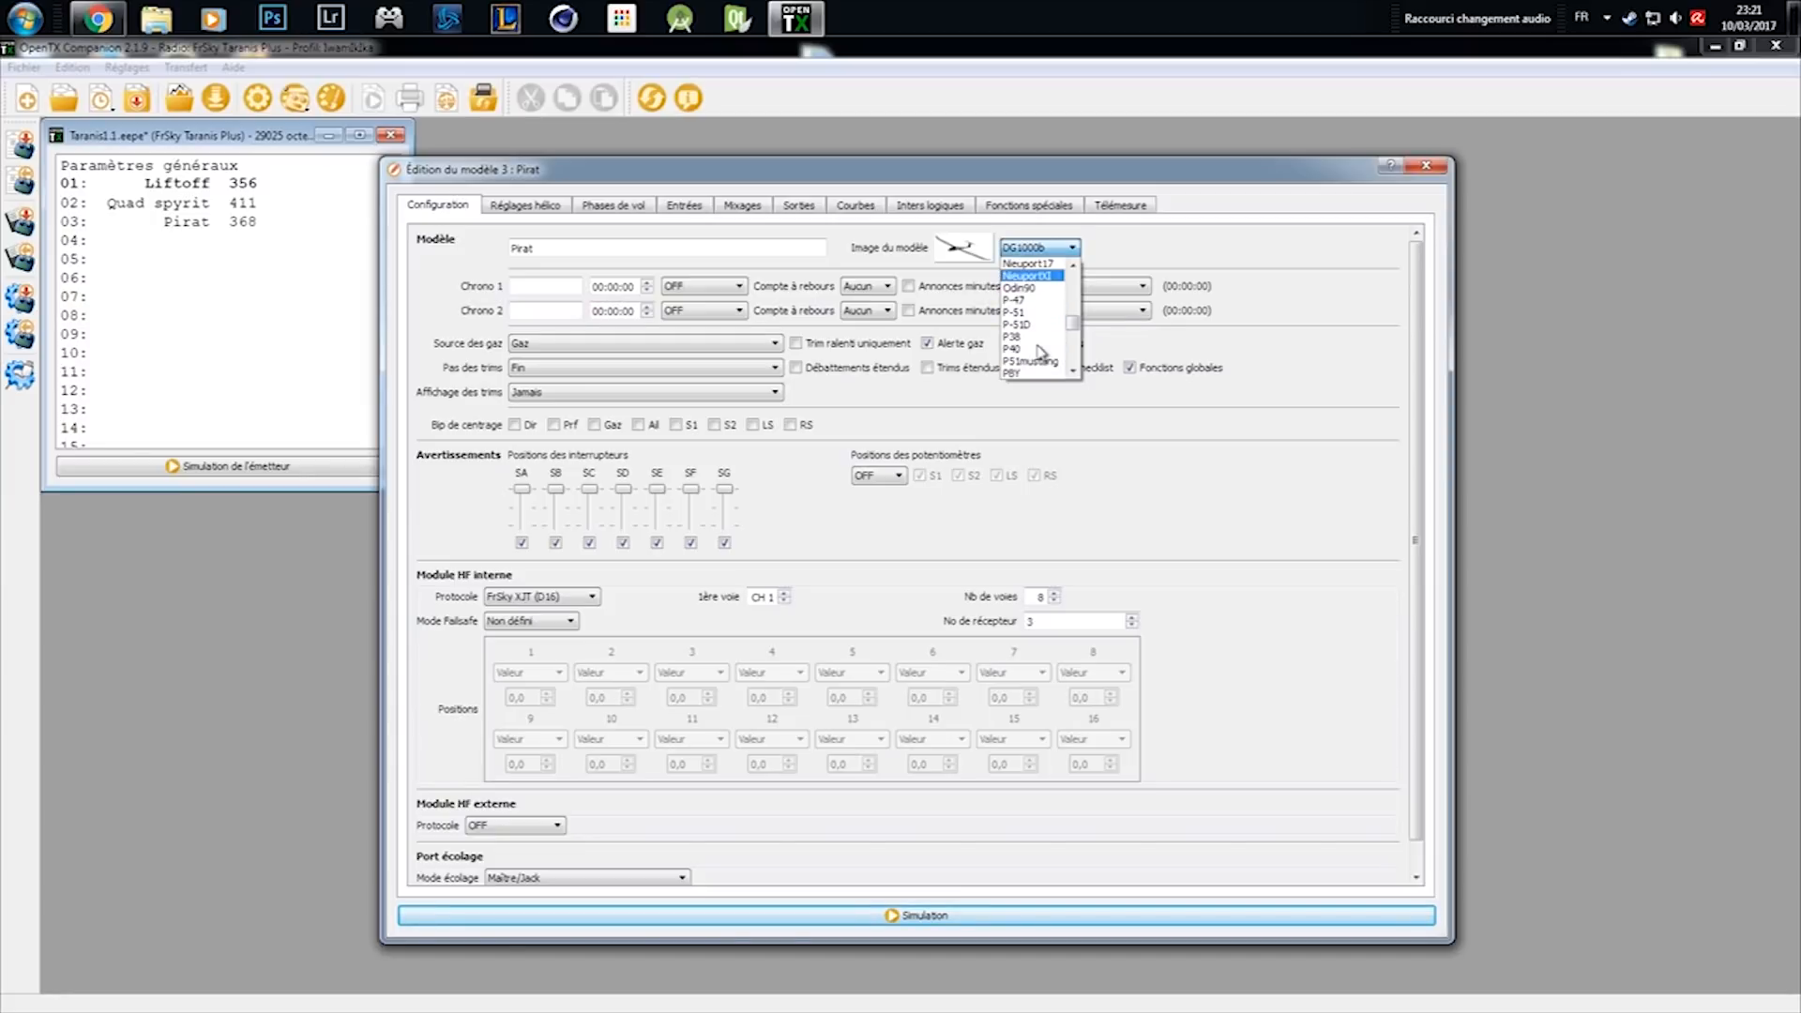
scroll(1039, 353, down, 2)
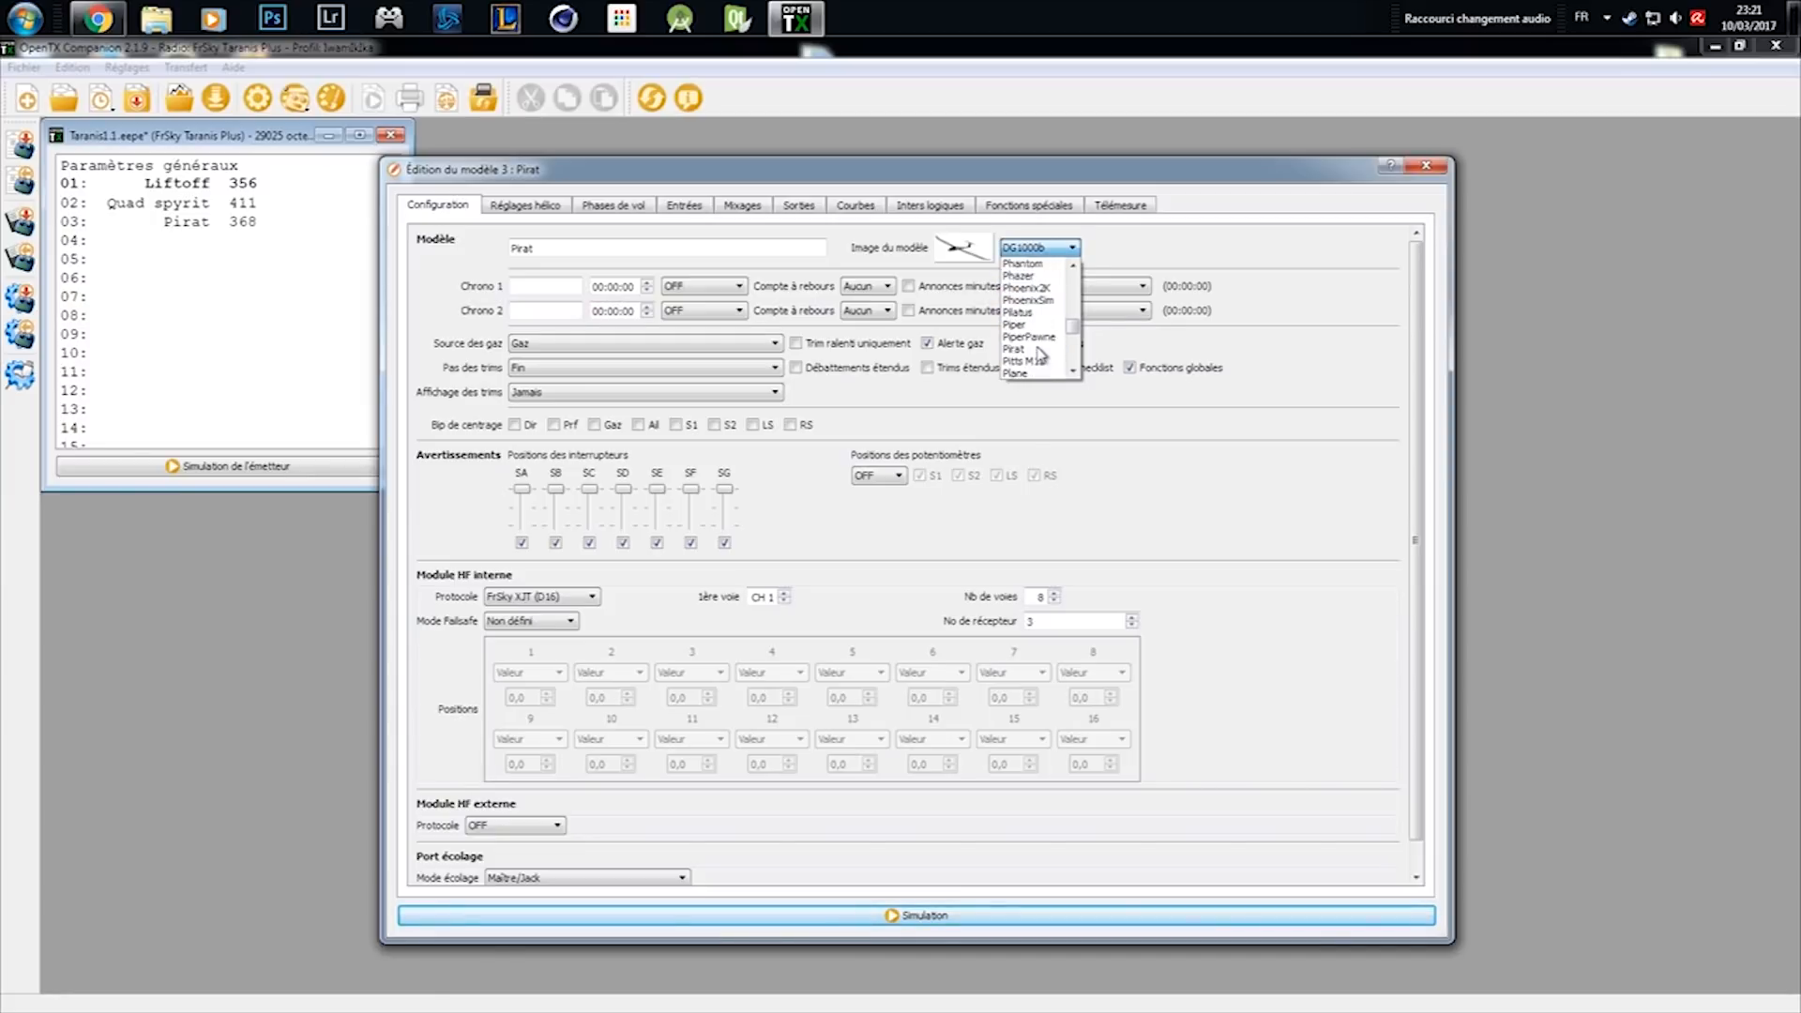
scroll(1040, 354, down, 3)
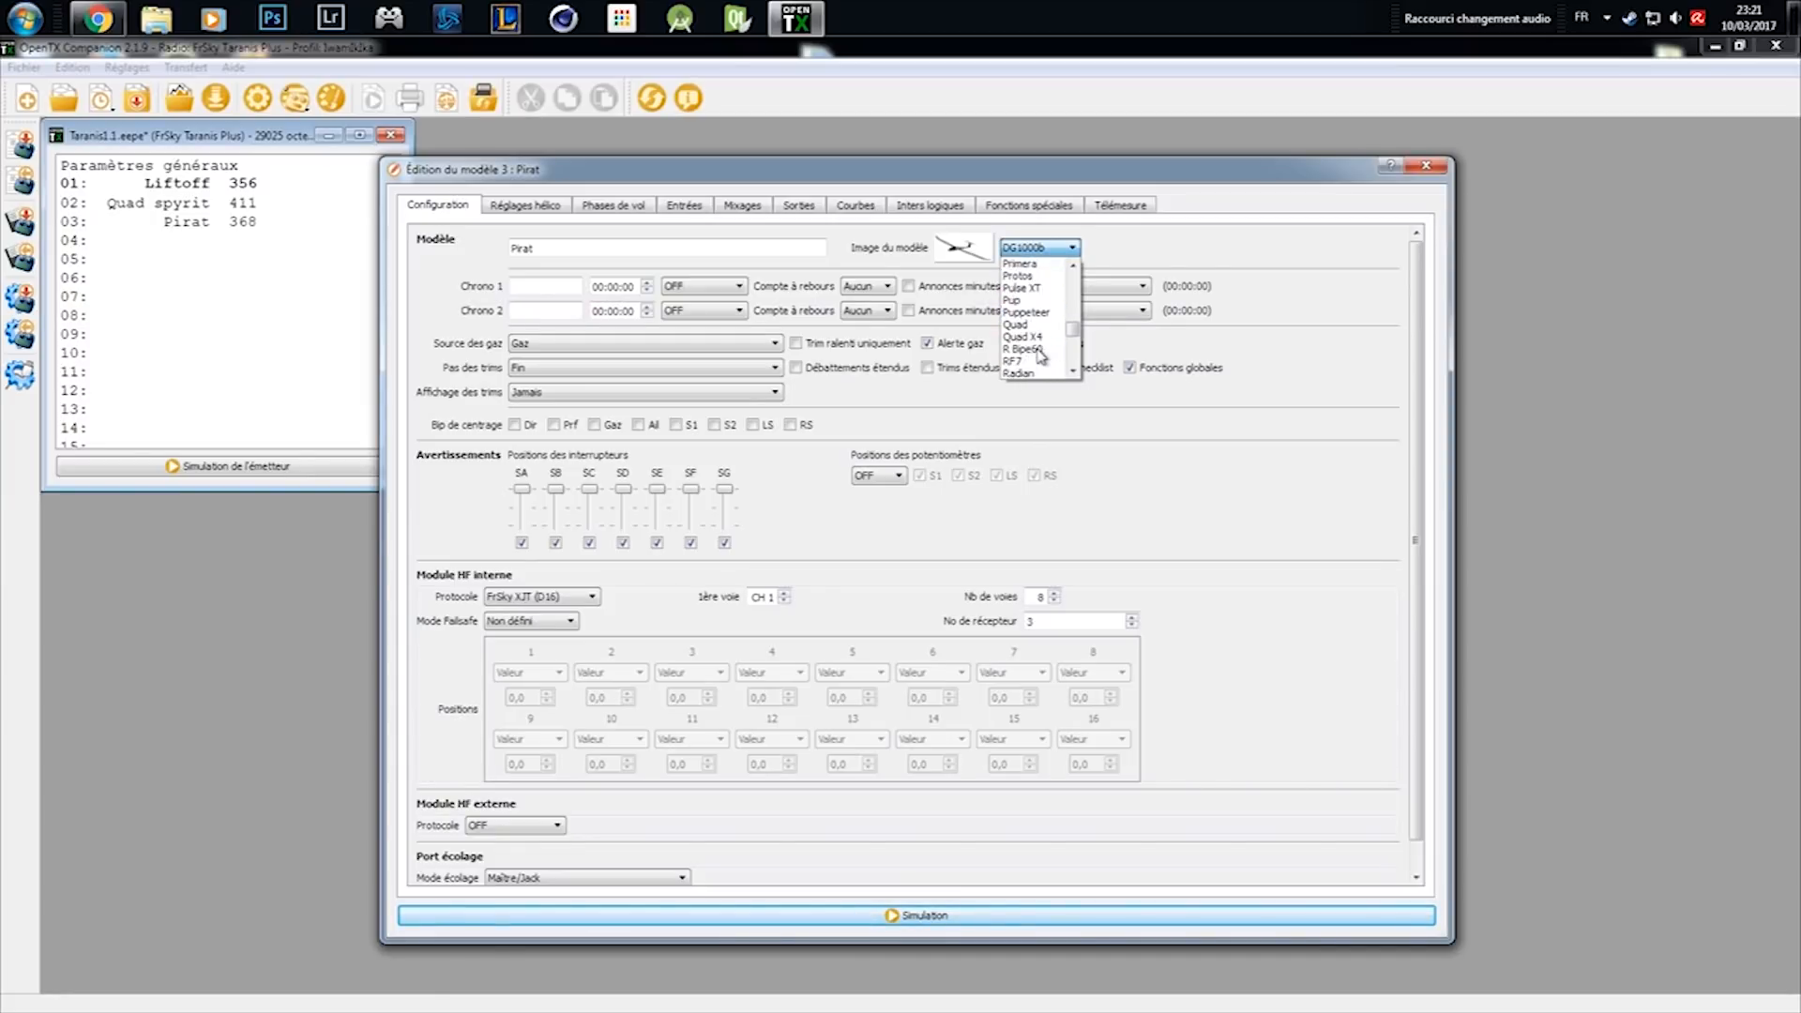
scroll(1041, 355, up, 2)
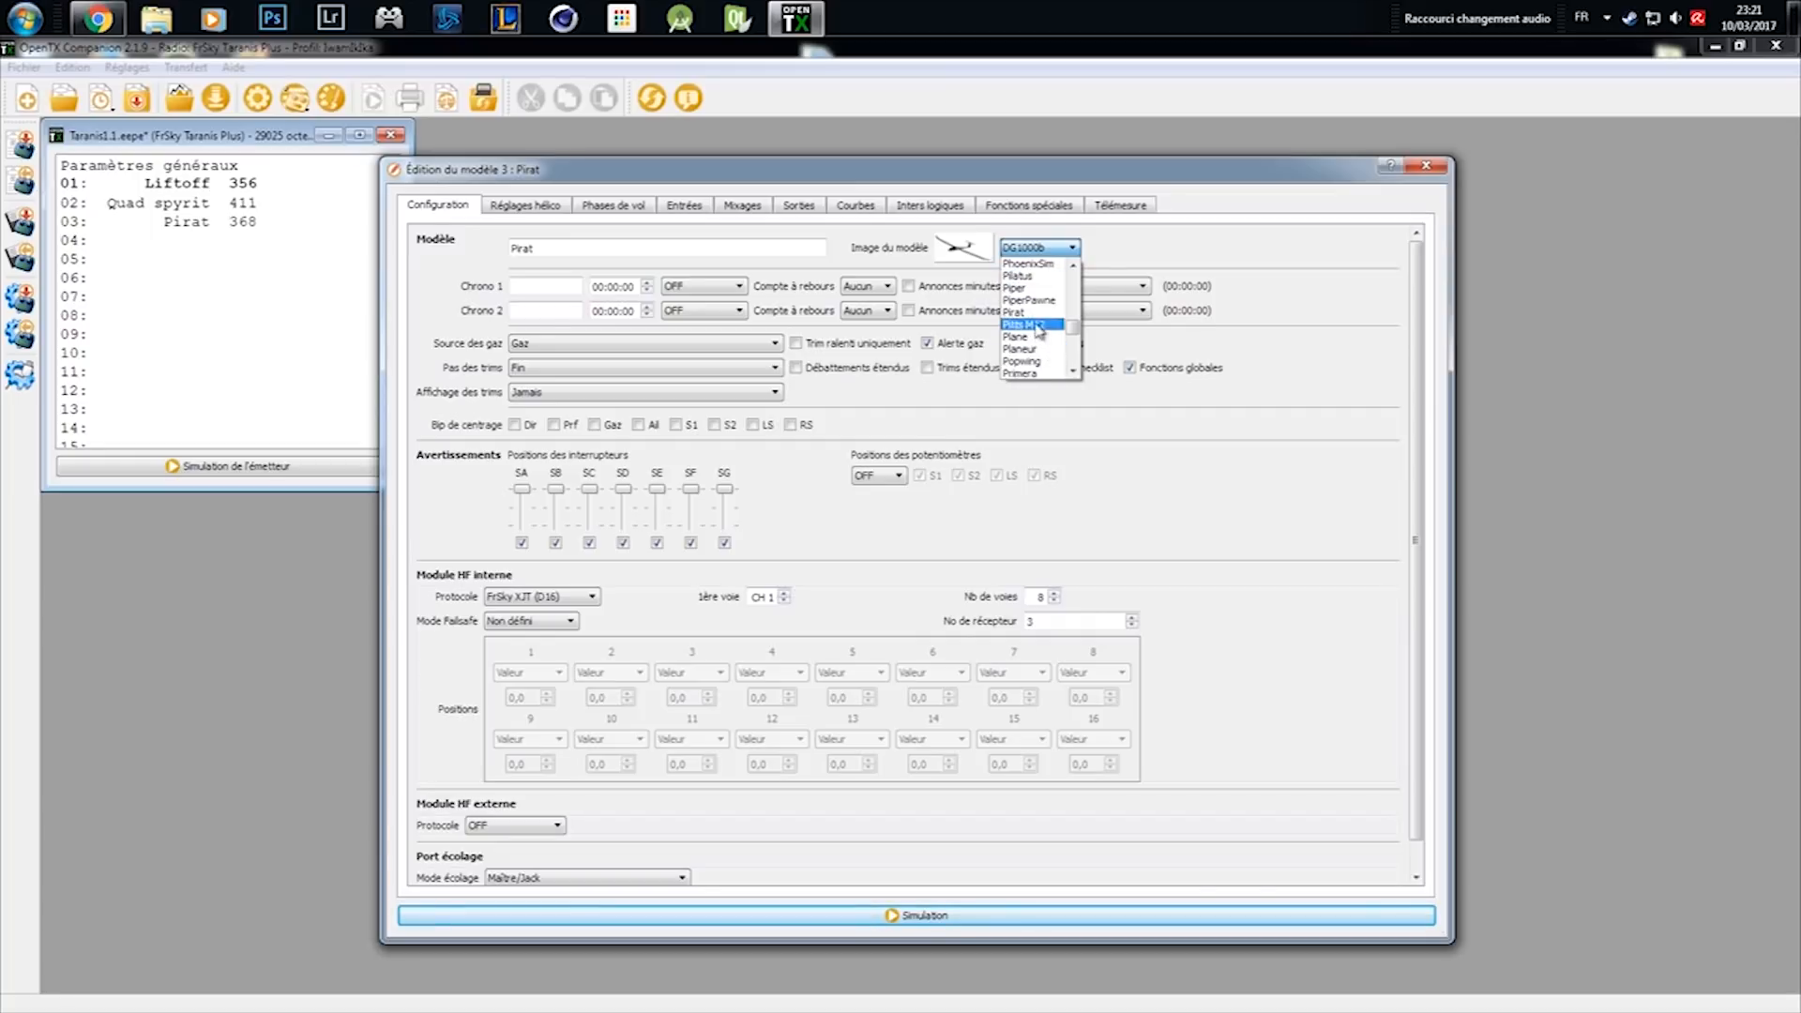
click(1015, 276)
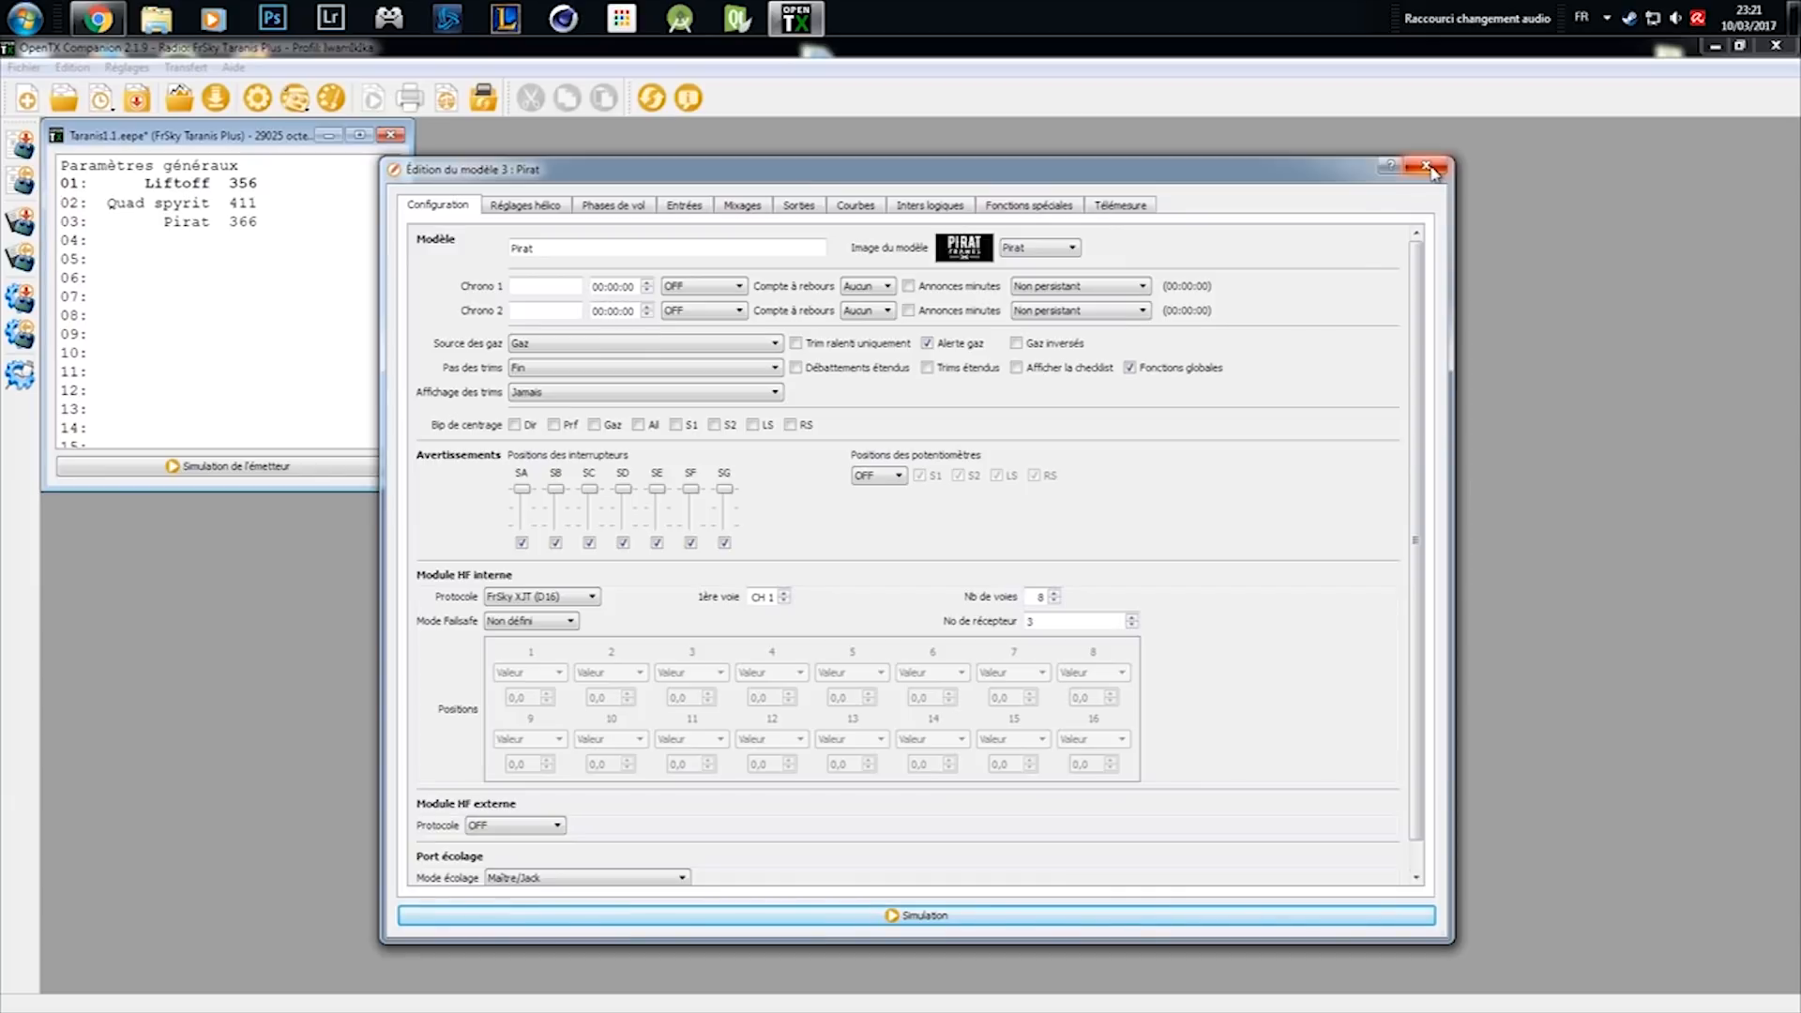
Launch the Pirat model's simulation and display the Taranis radio screen to view the model image
click(930, 916)
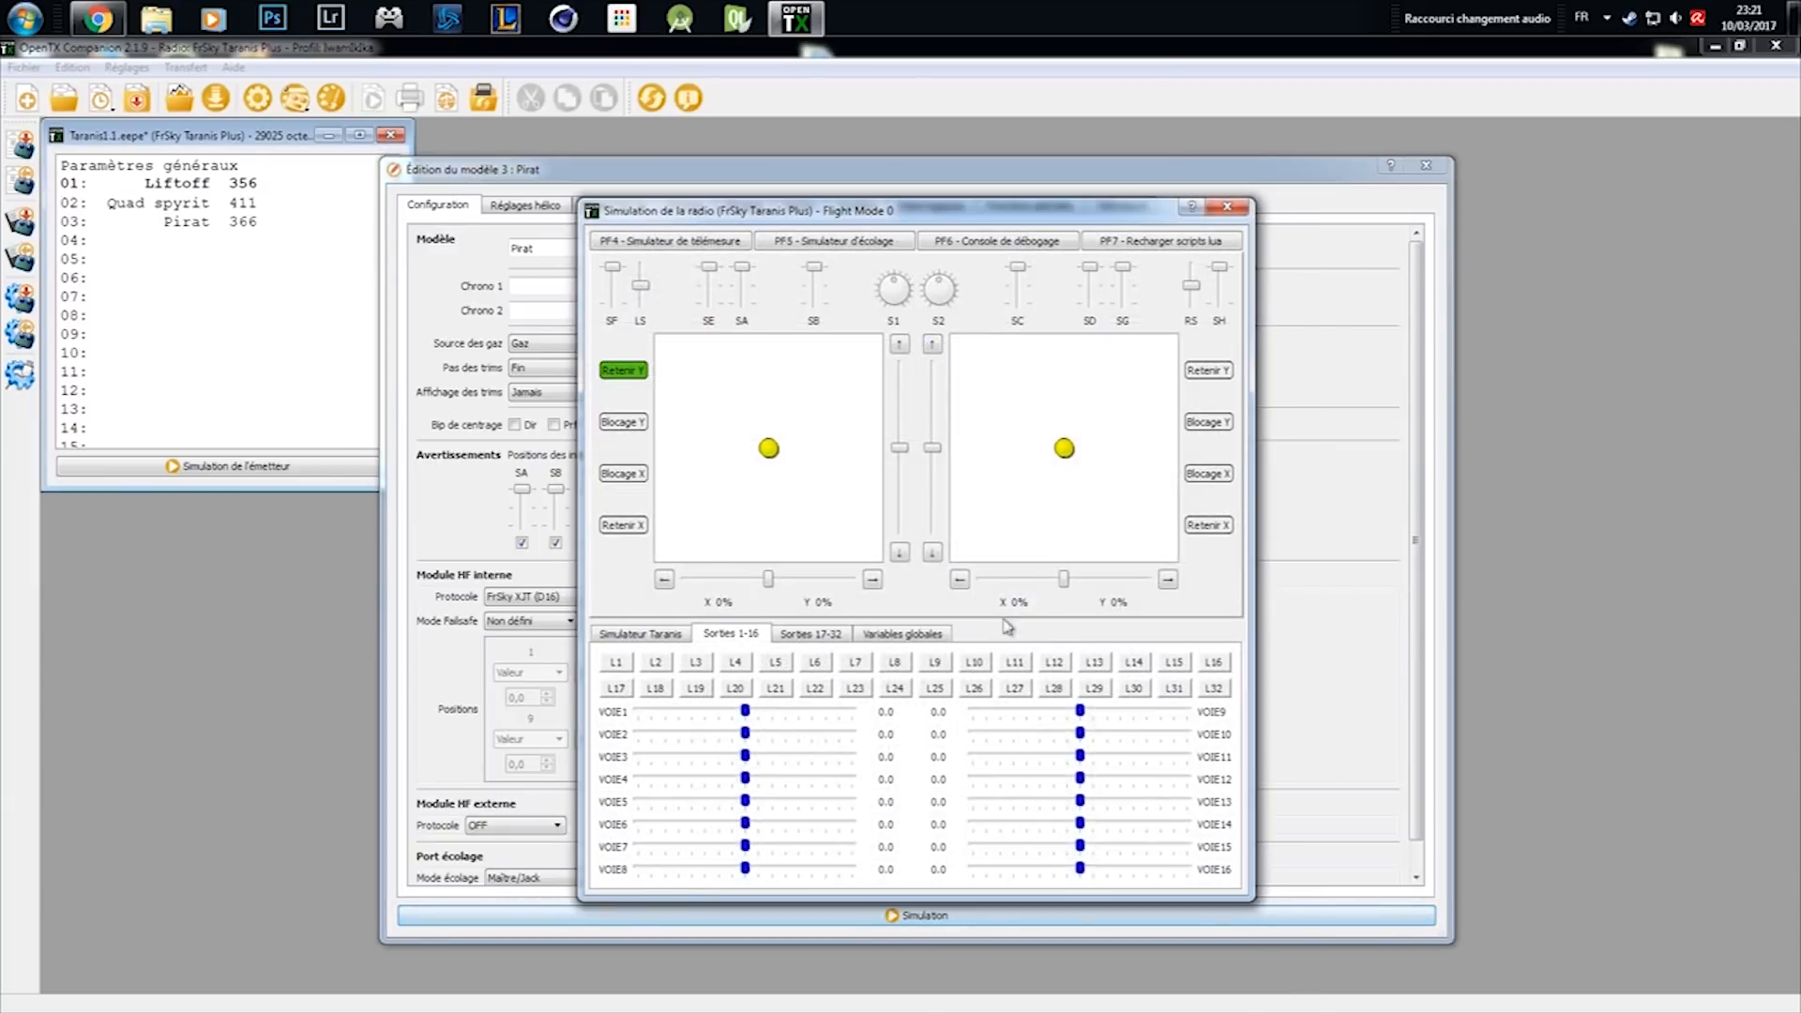
click(663, 637)
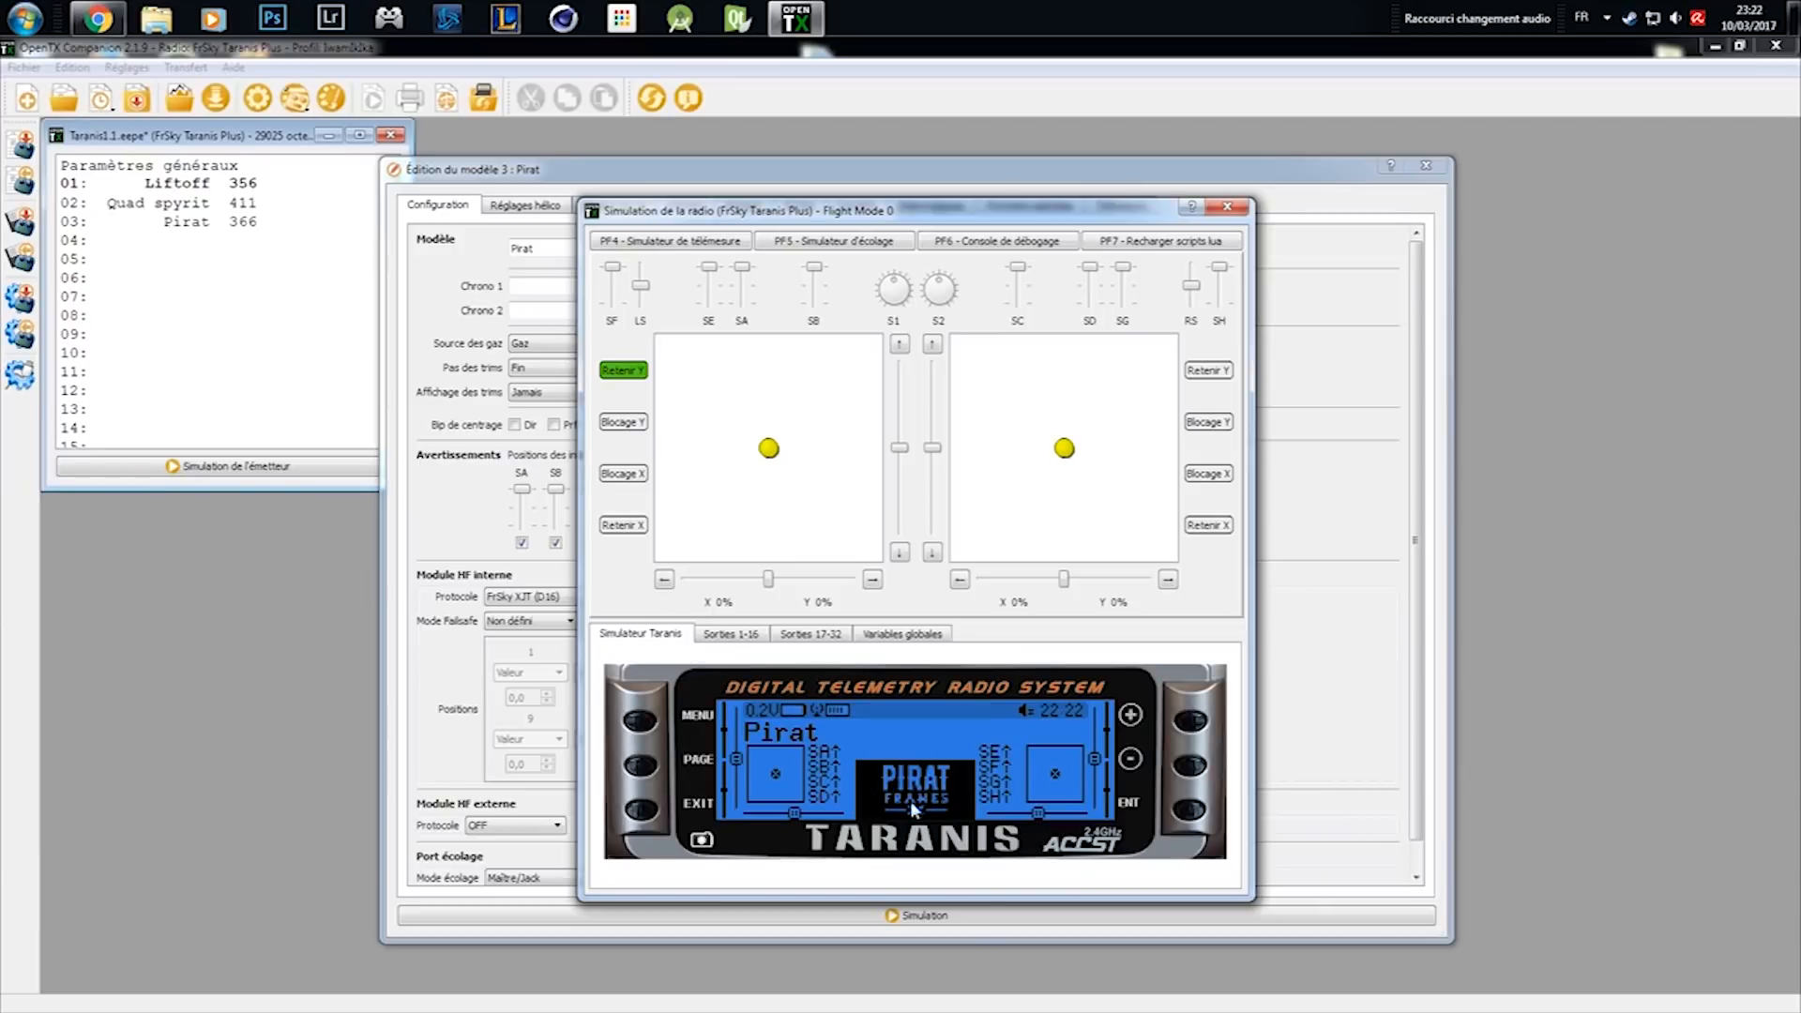
Close the simulation and set the Pirat model's special function FS1 to play the geardn file on switch SA-
click(1229, 206)
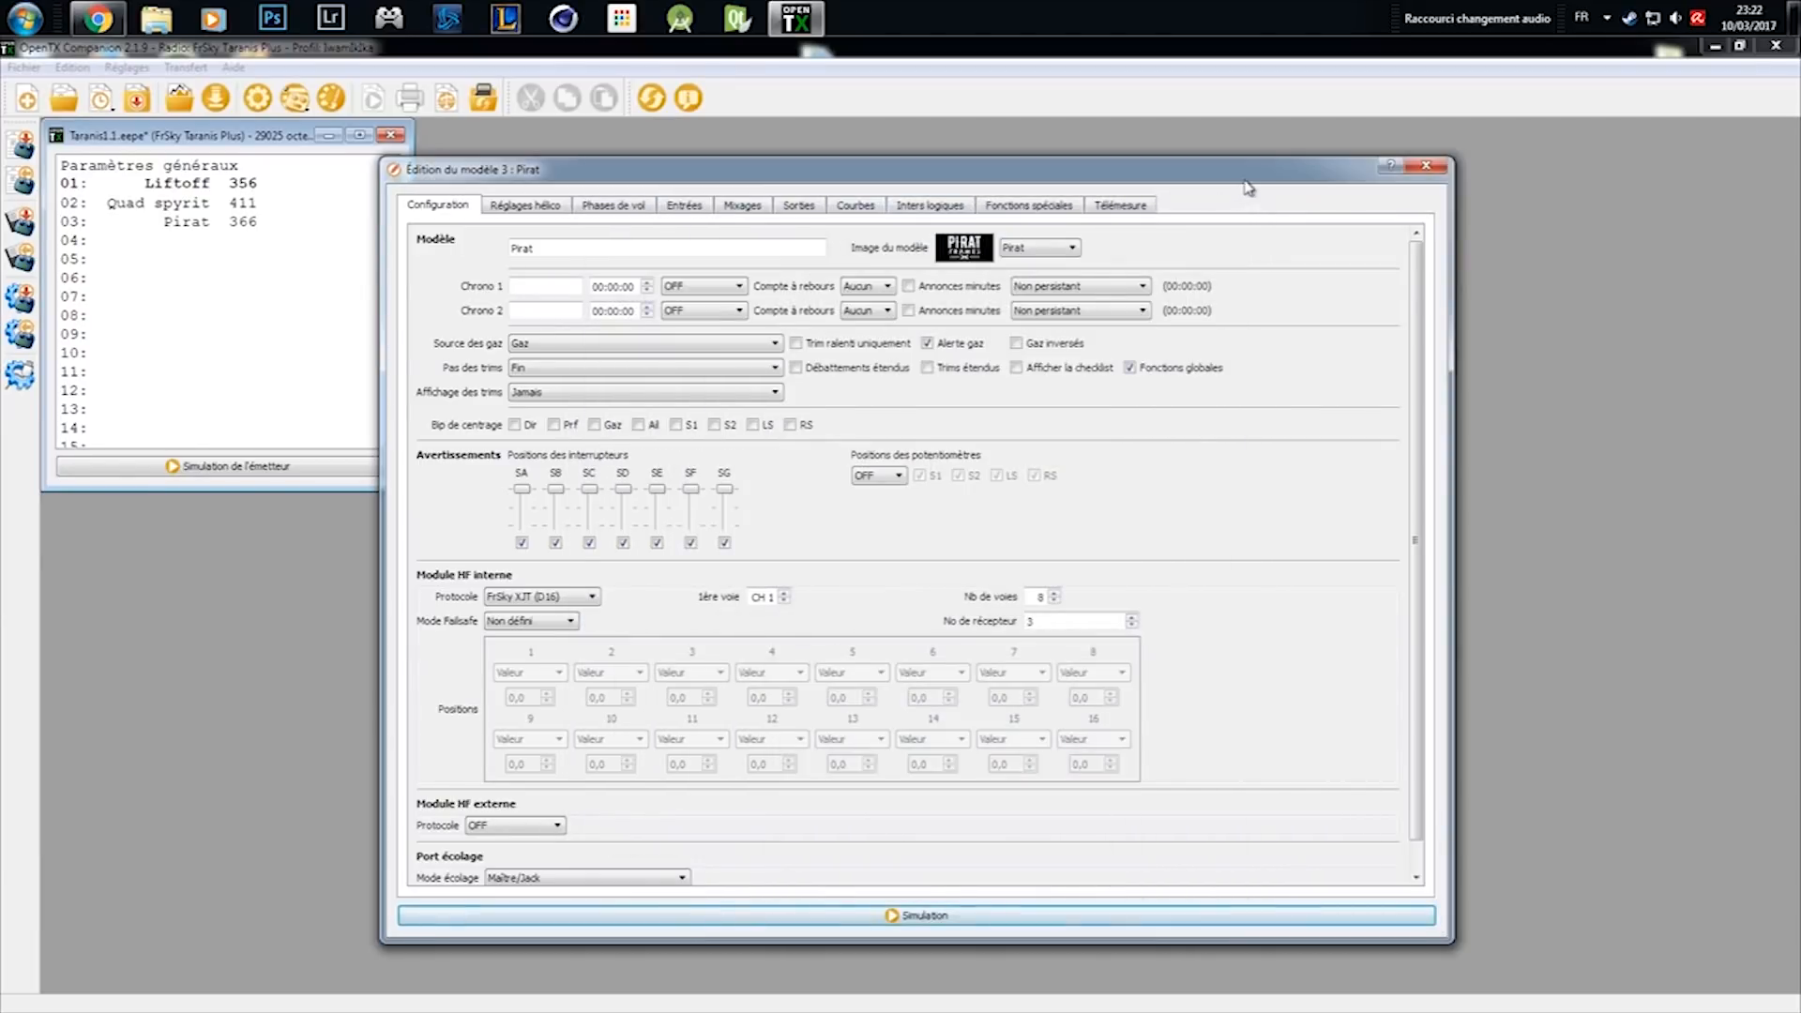
click(1032, 205)
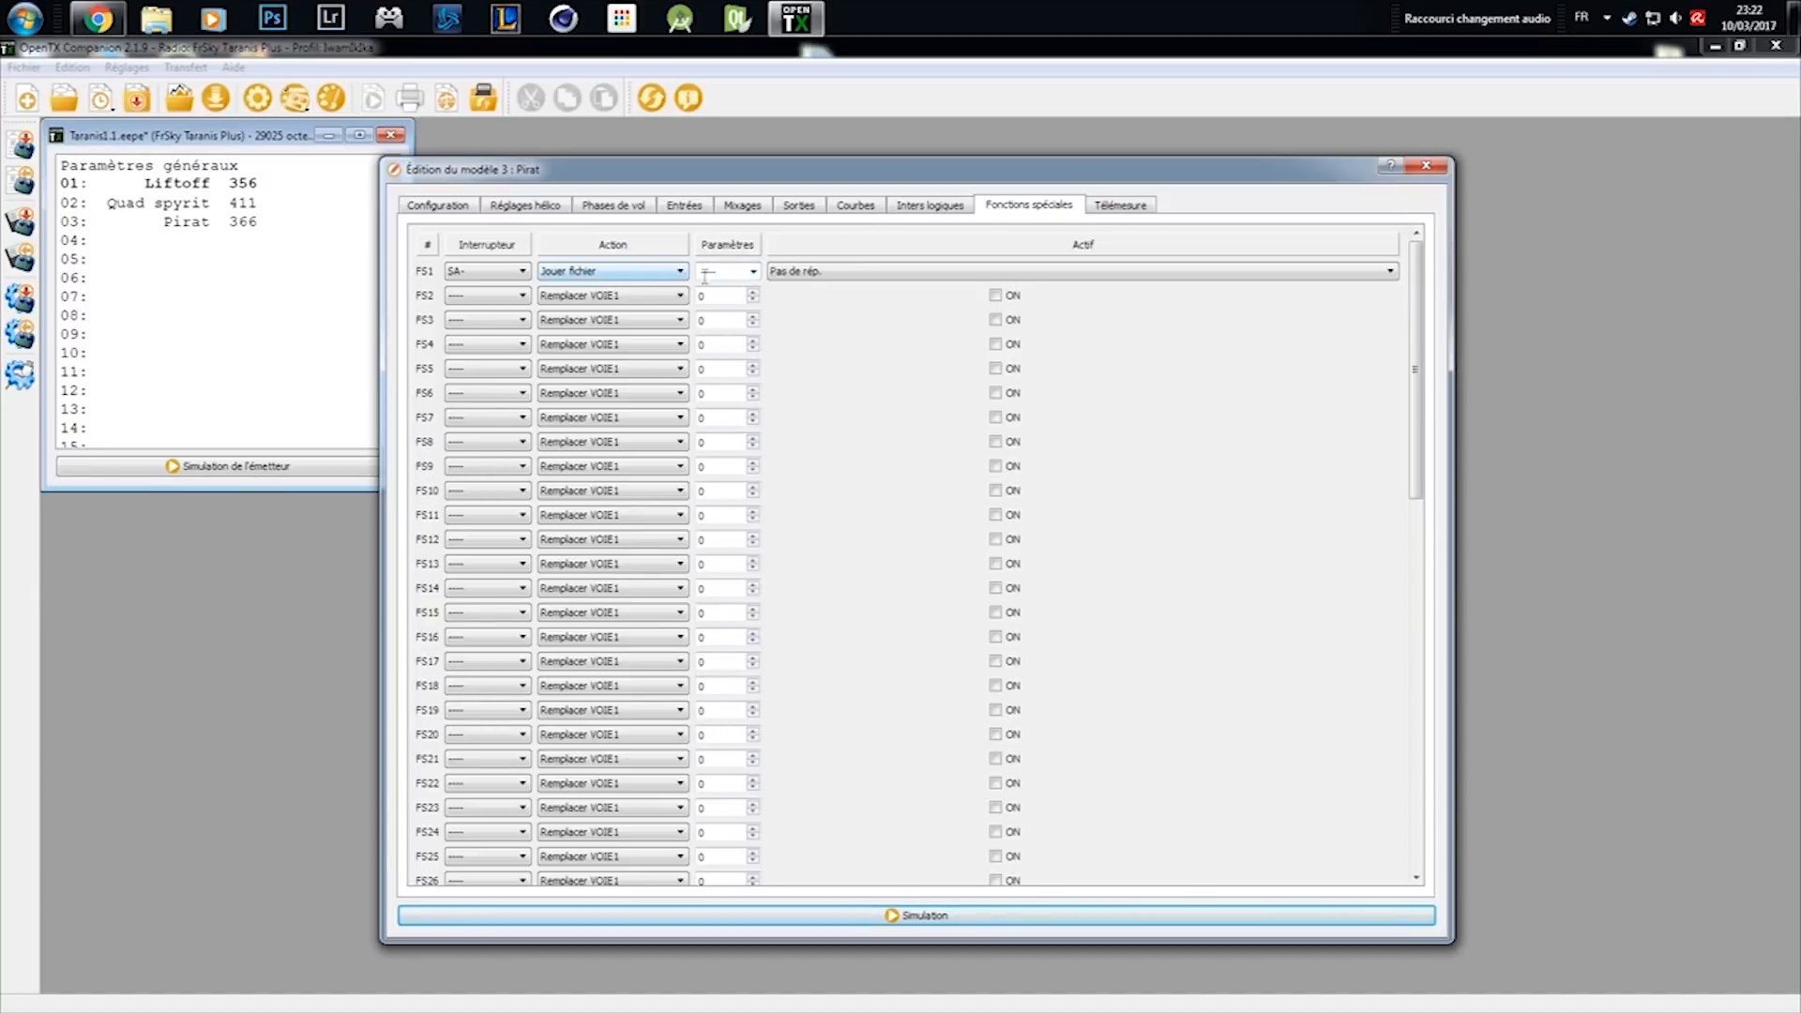
click(753, 271)
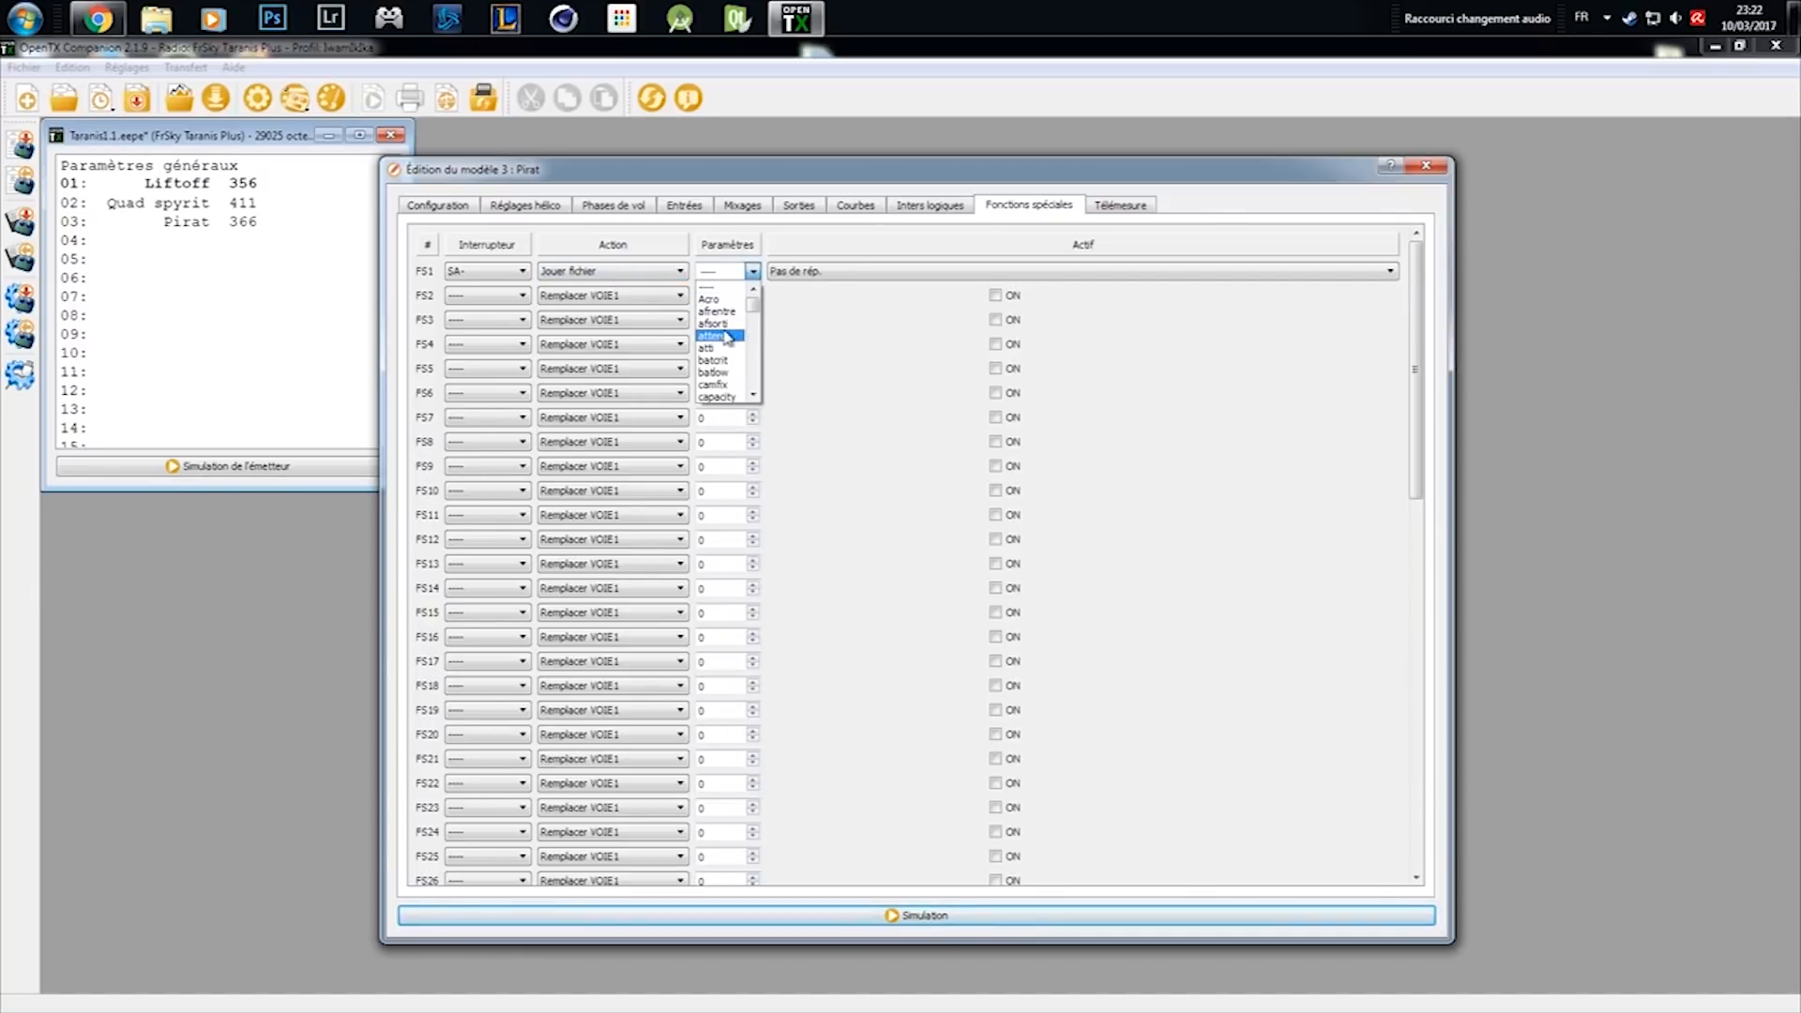
scroll(727, 342, down, 10)
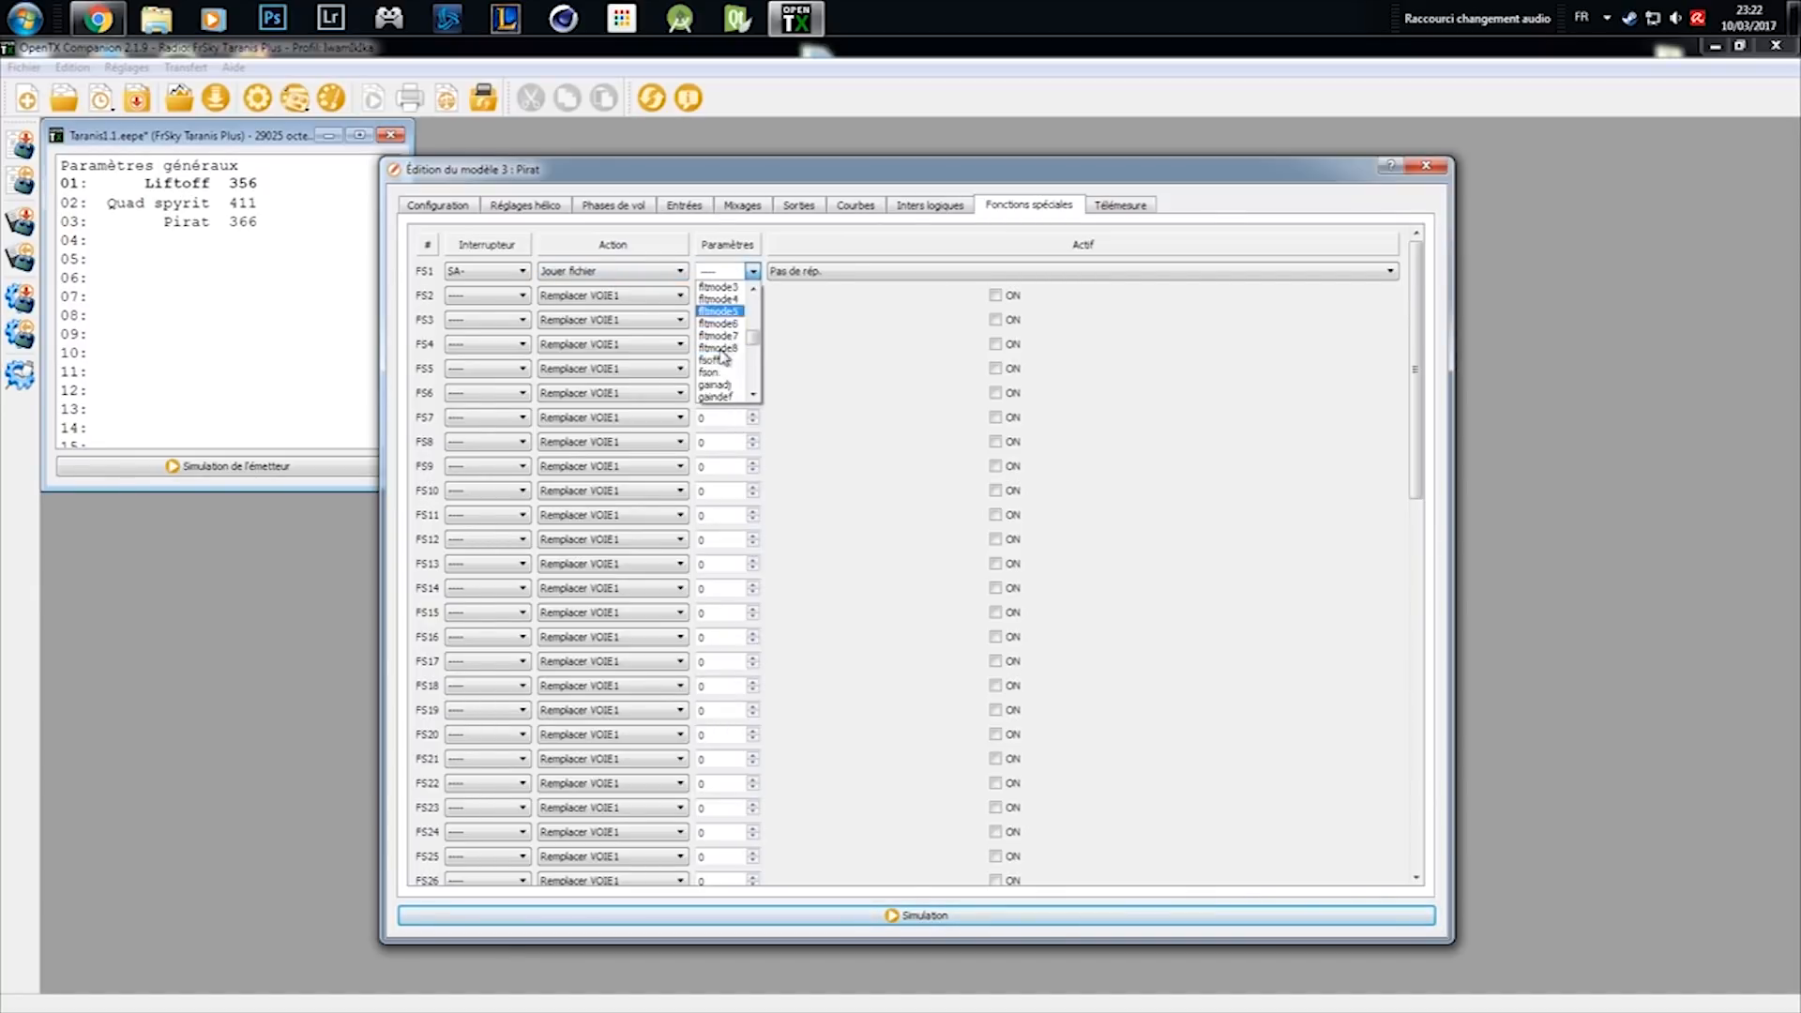
scroll(724, 357, down, 2)
click(726, 348)
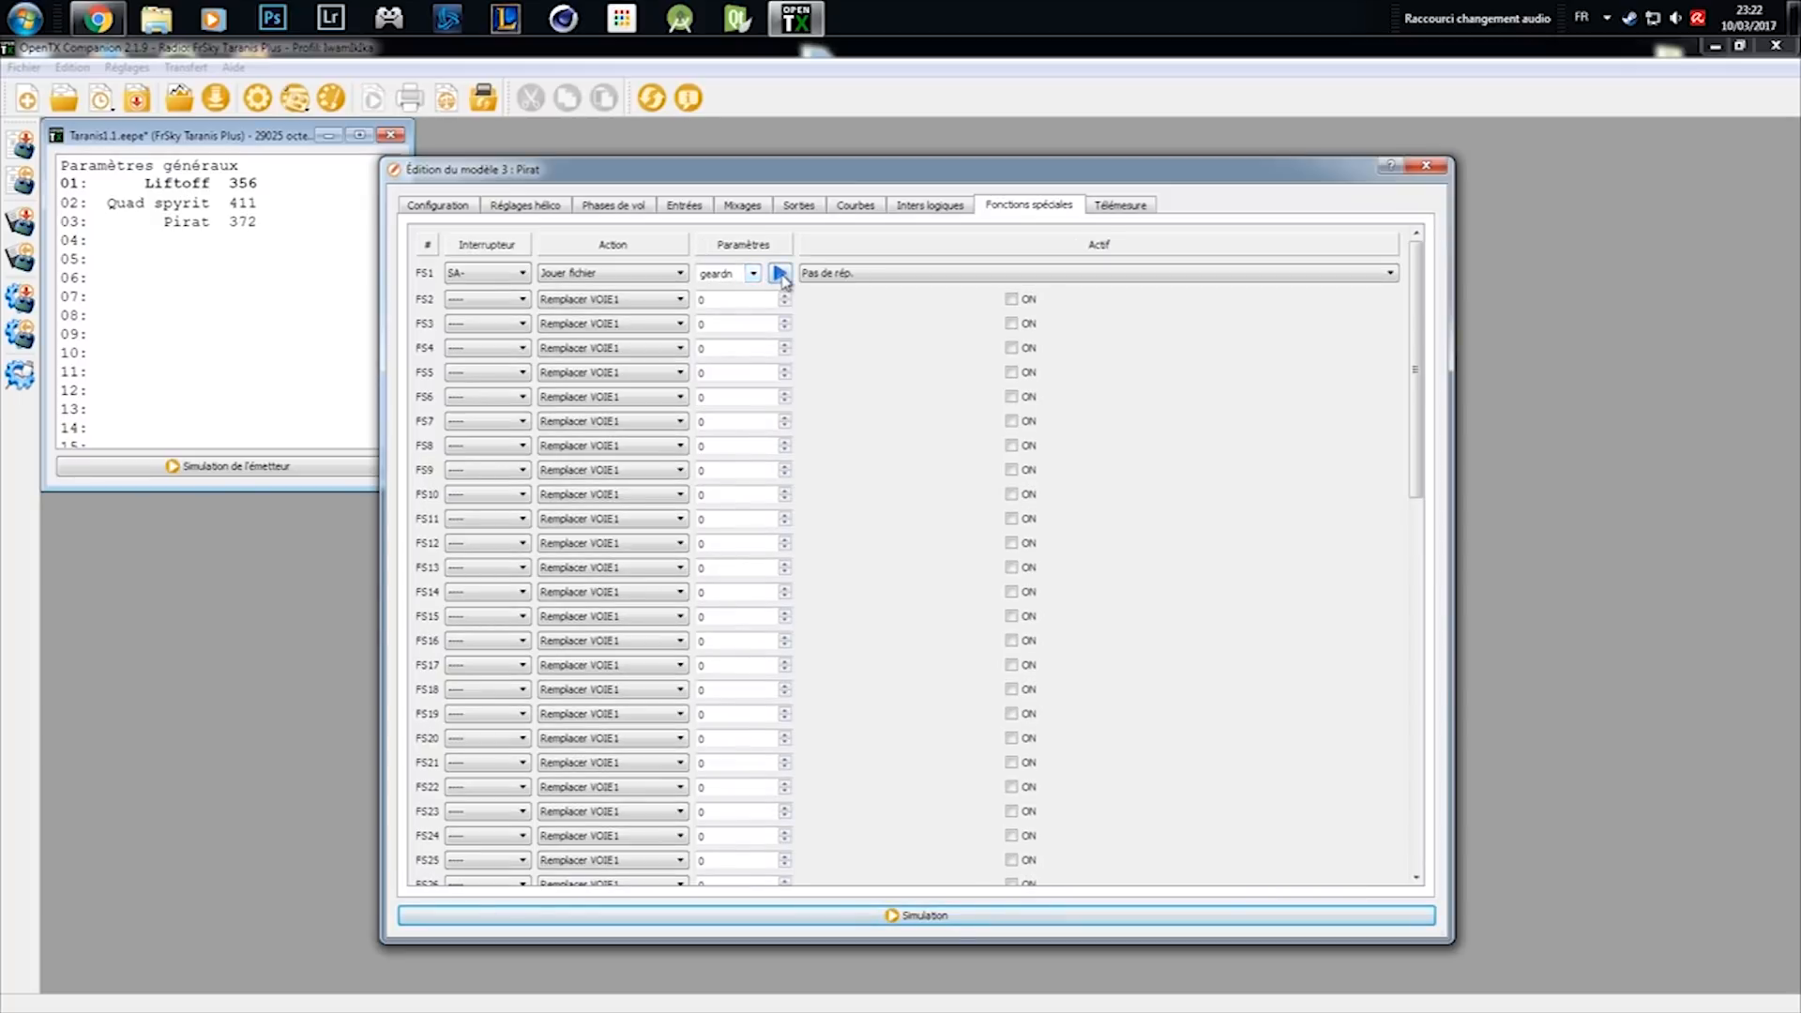
Change the FS1 sound file to htoff, preview it, and close the Pirat model editor
click(753, 273)
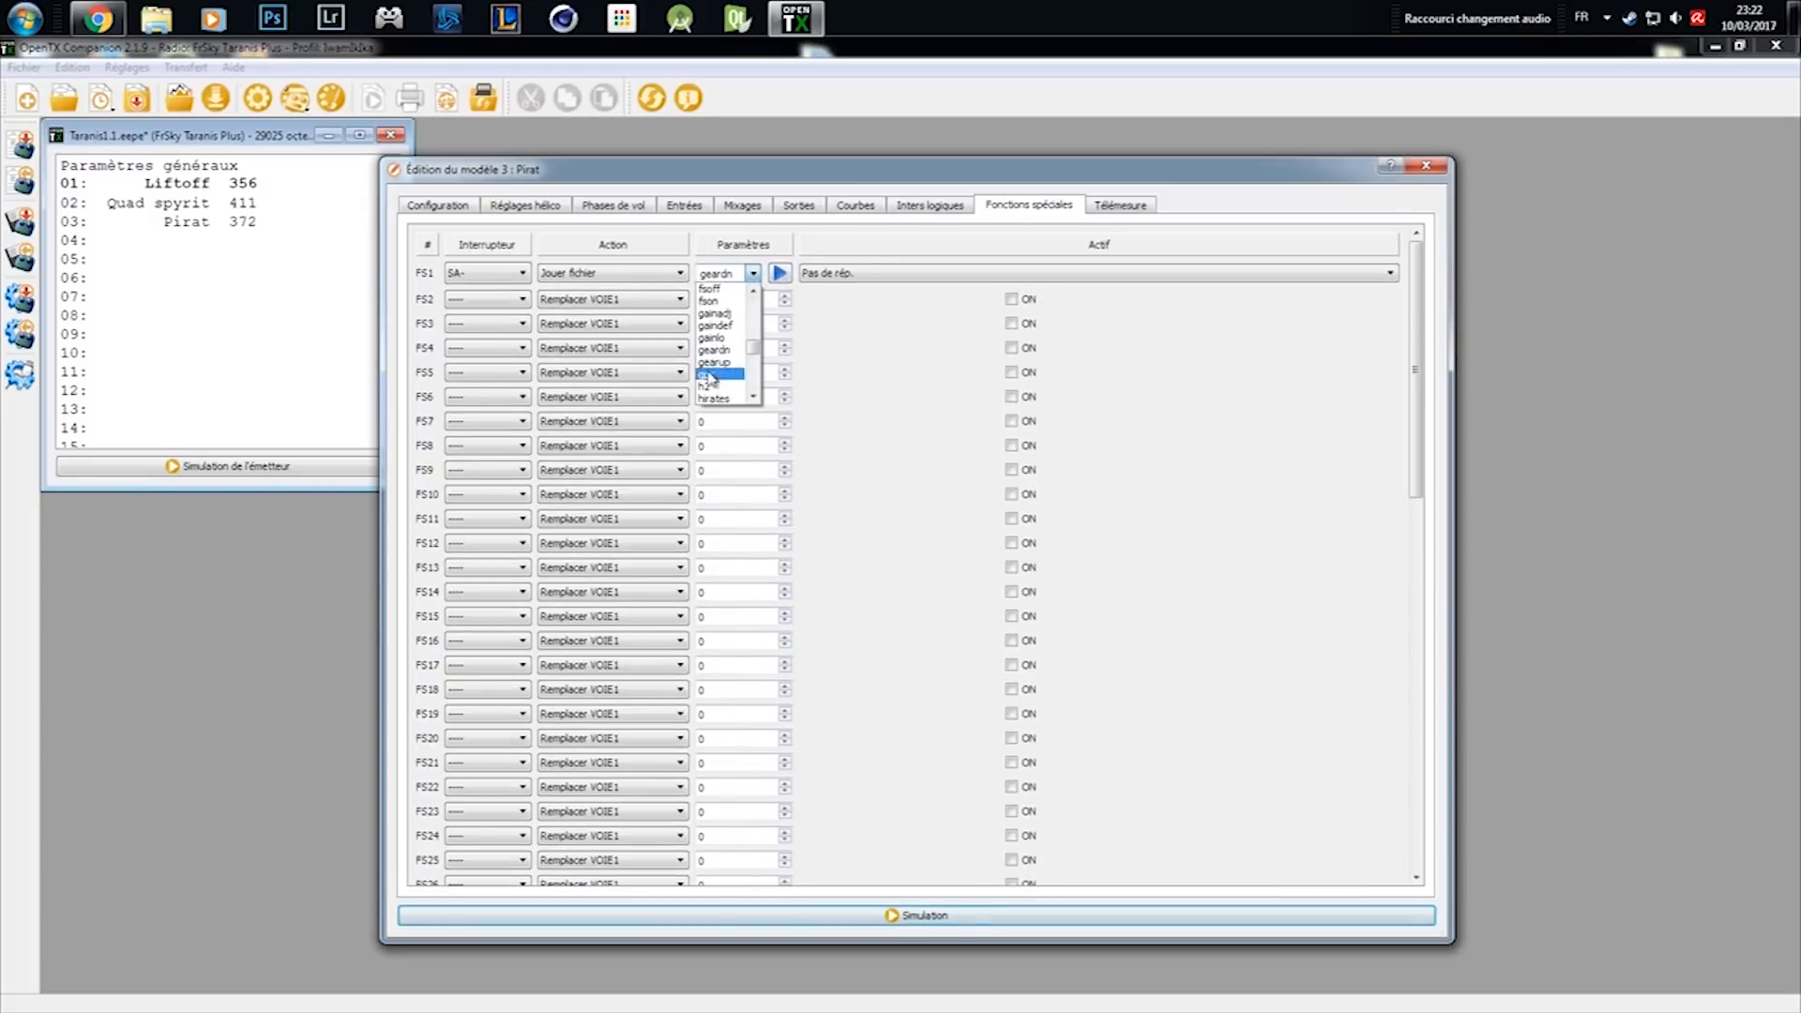
click(723, 378)
click(782, 275)
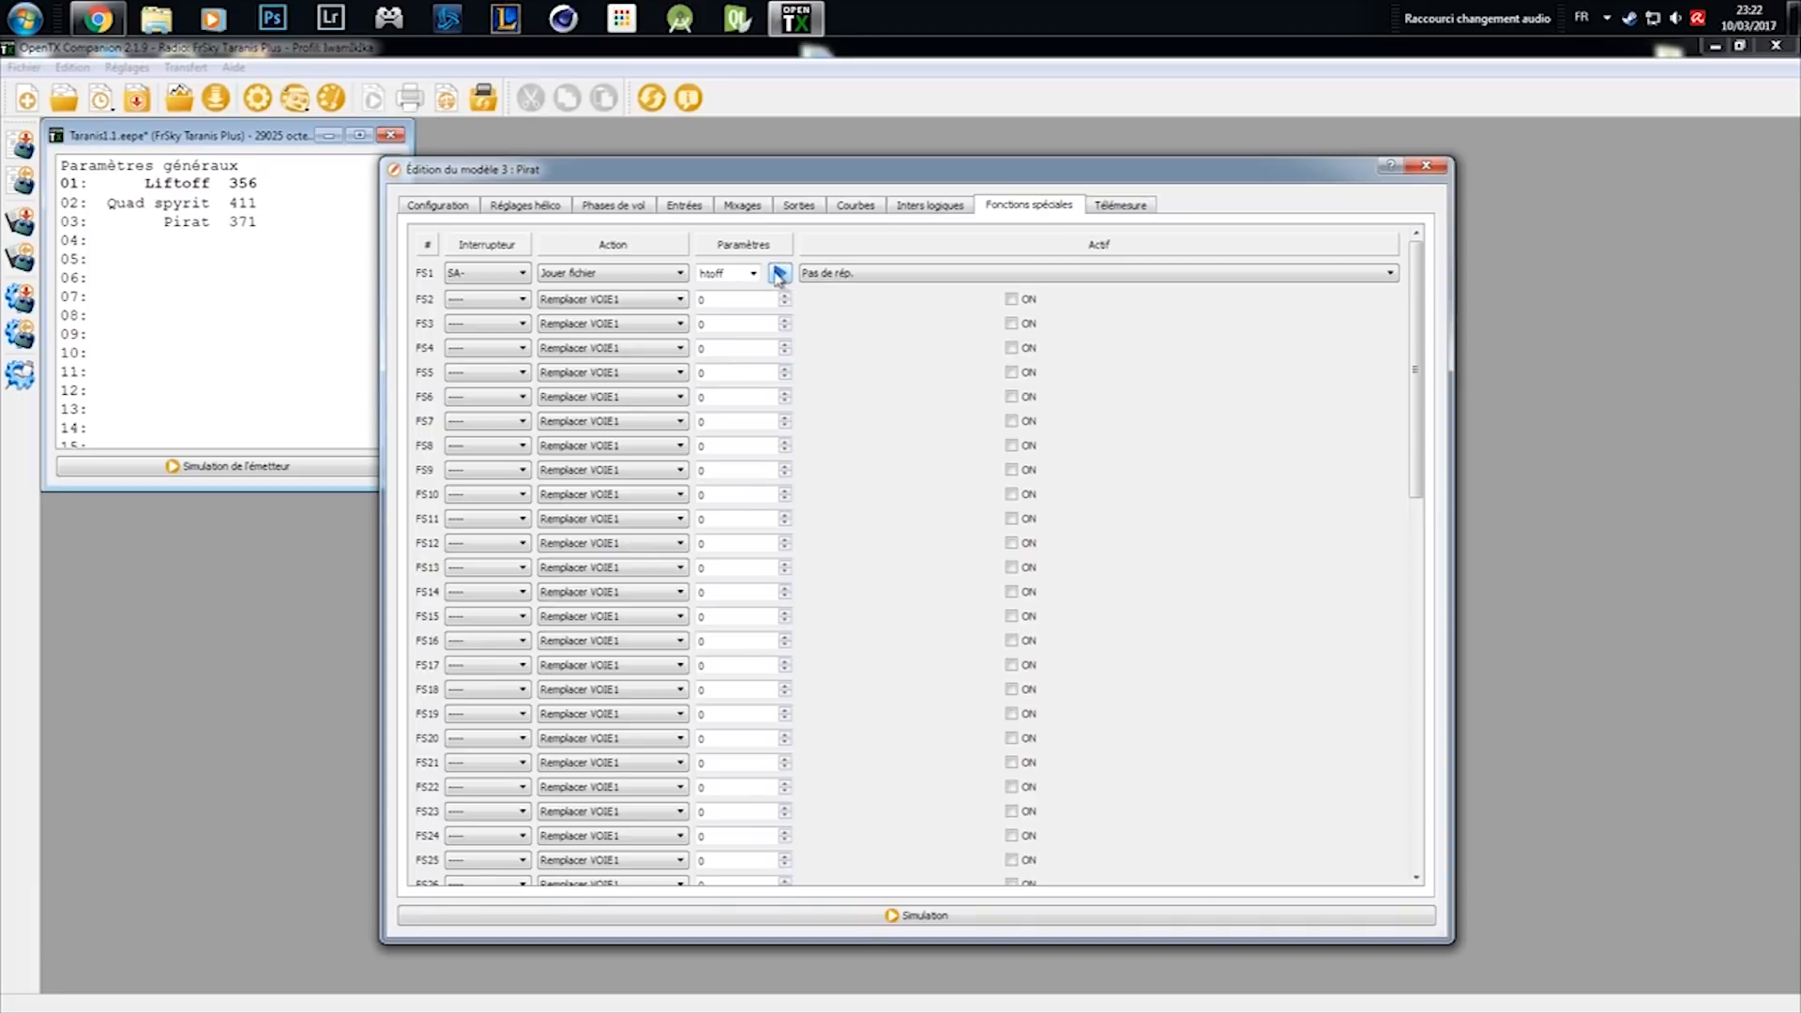
click(753, 272)
scroll(727, 375, down, 3)
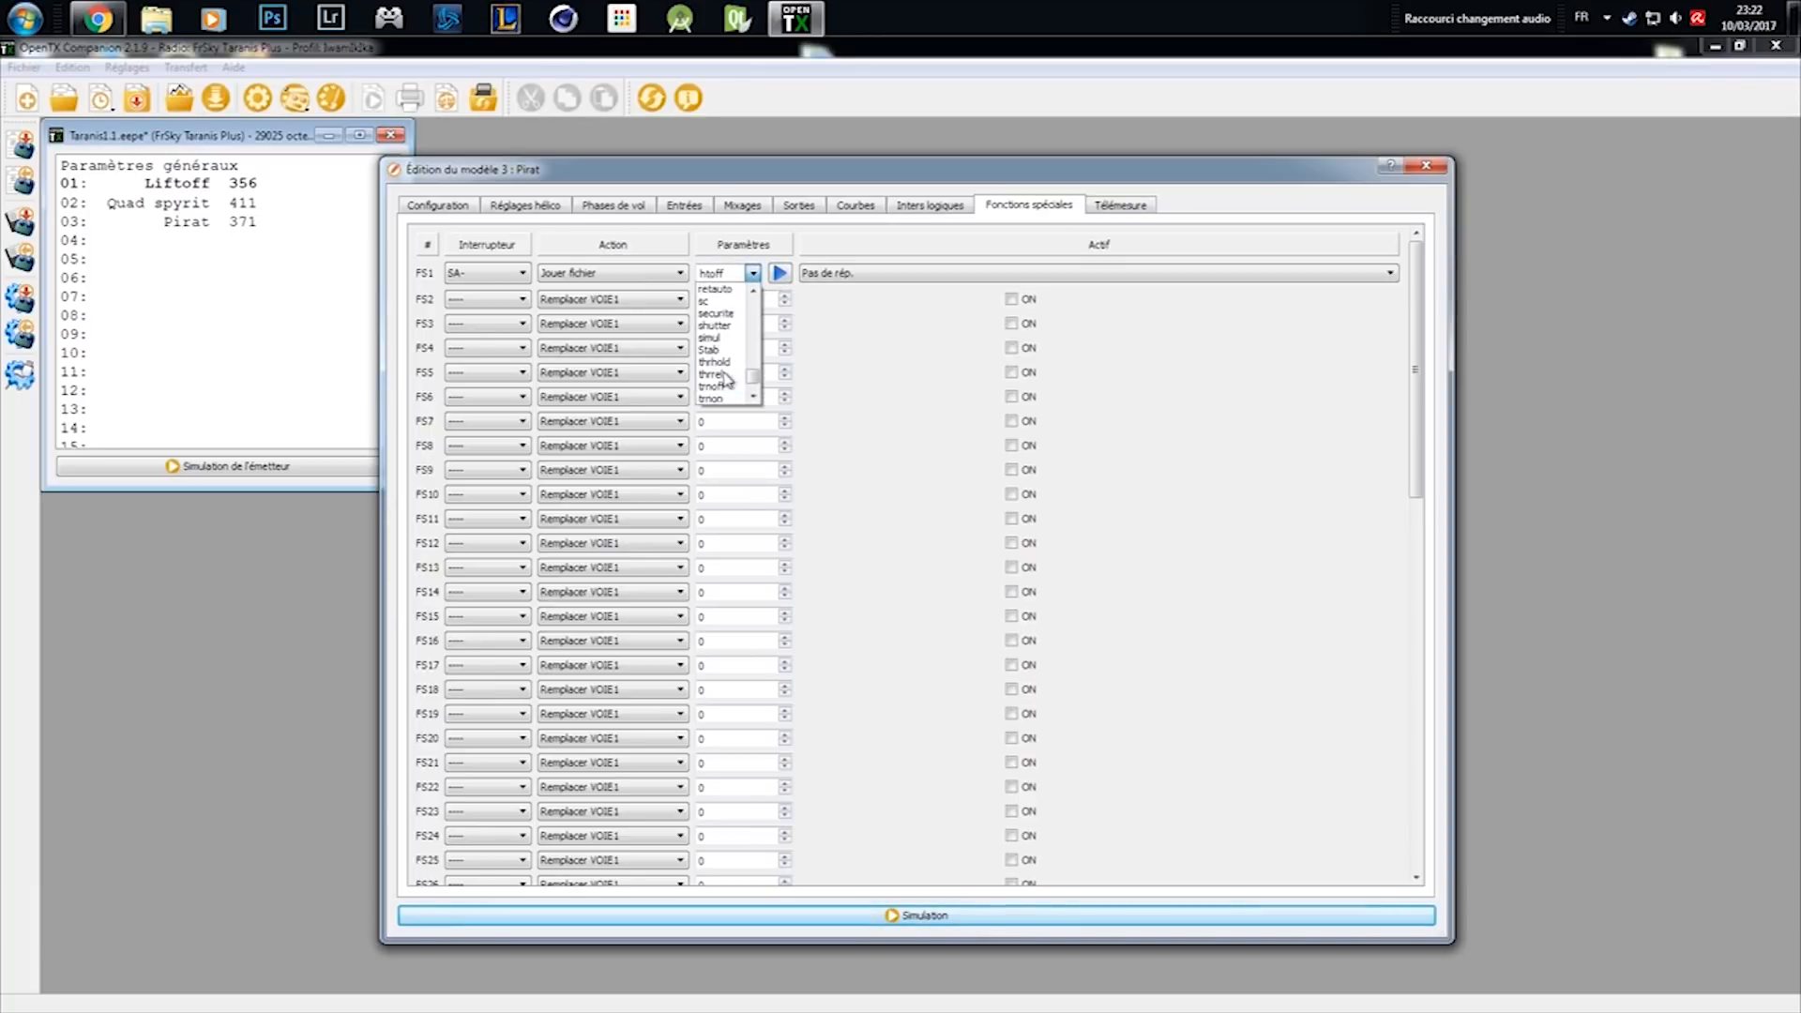
scroll(728, 375, up, 10)
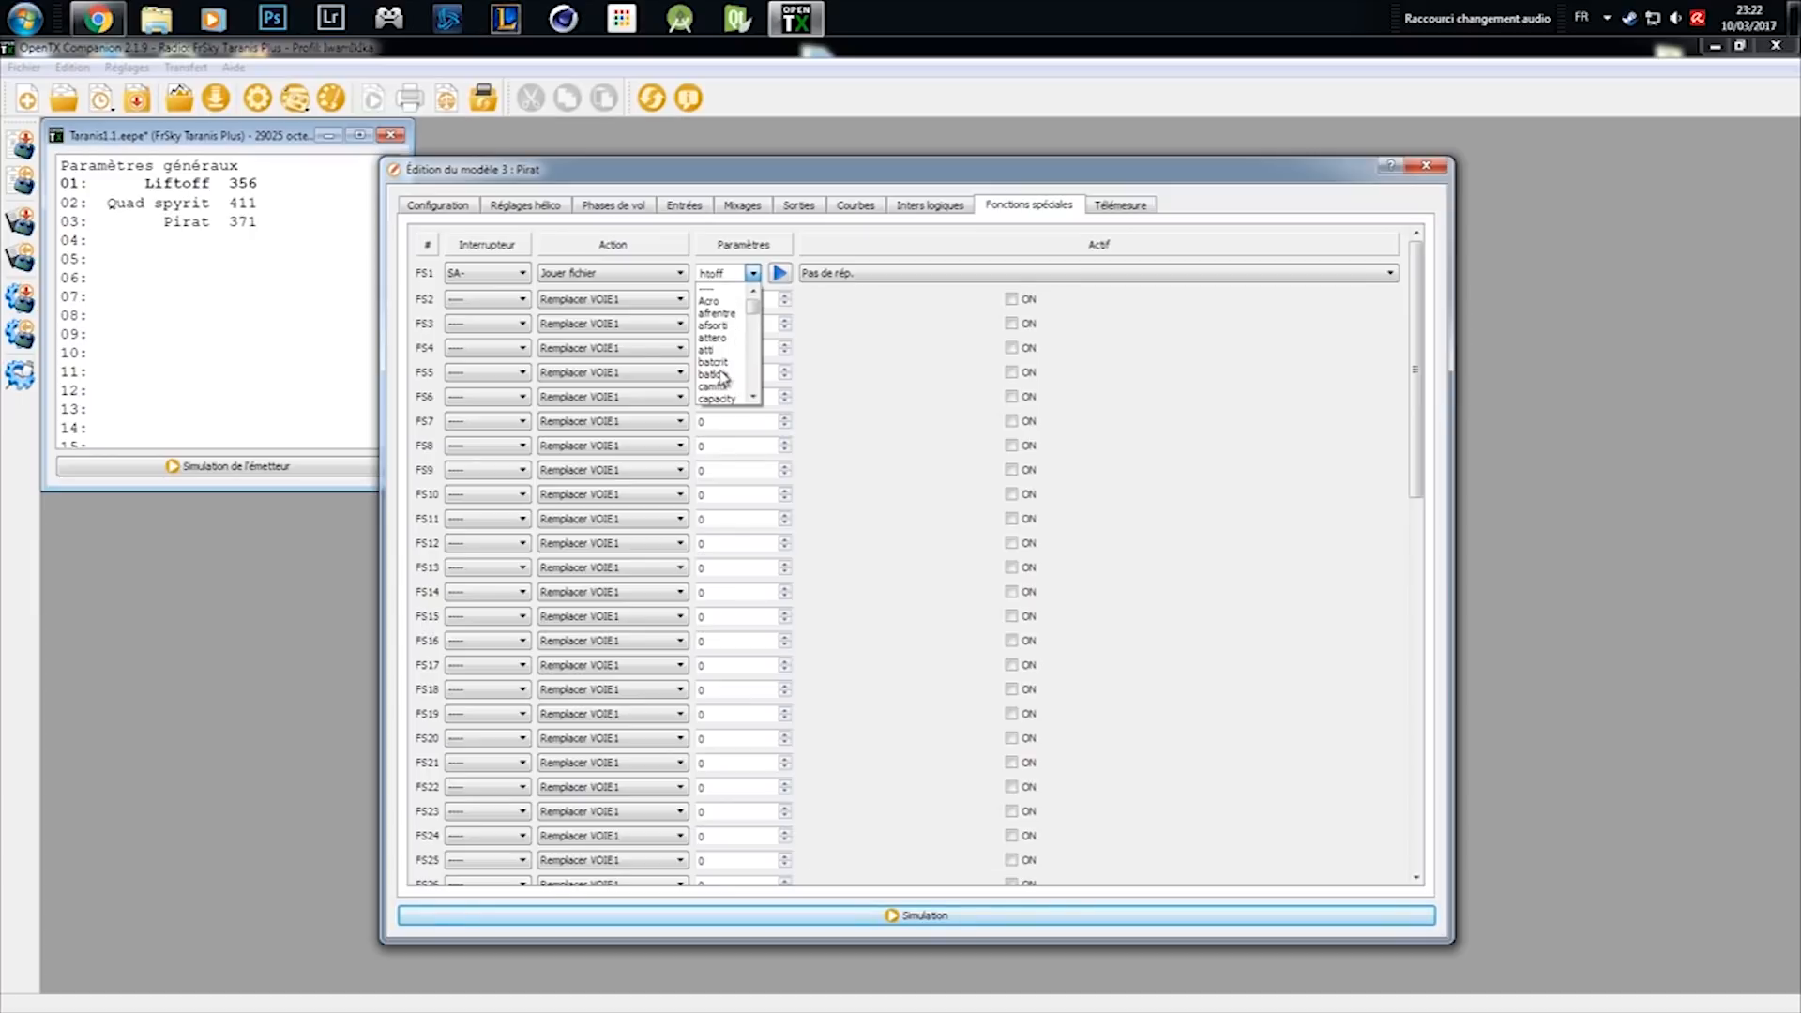
click(754, 274)
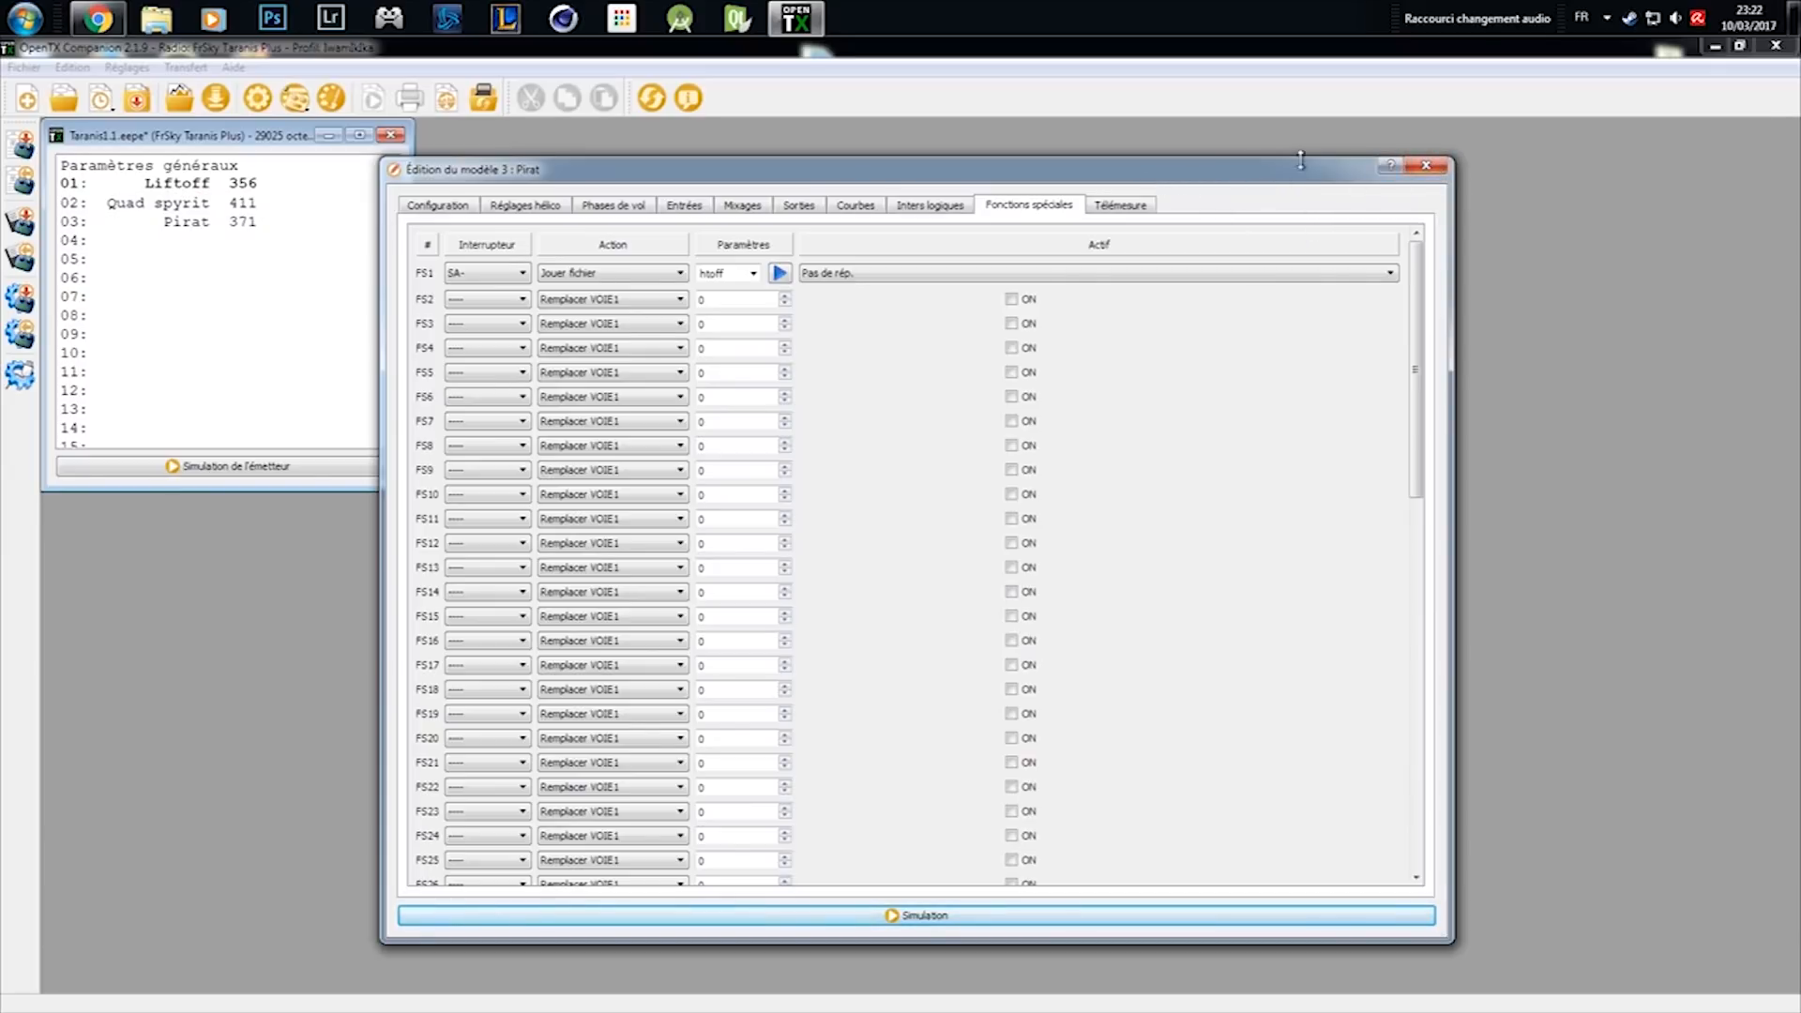
click(1428, 168)
click(267, 275)
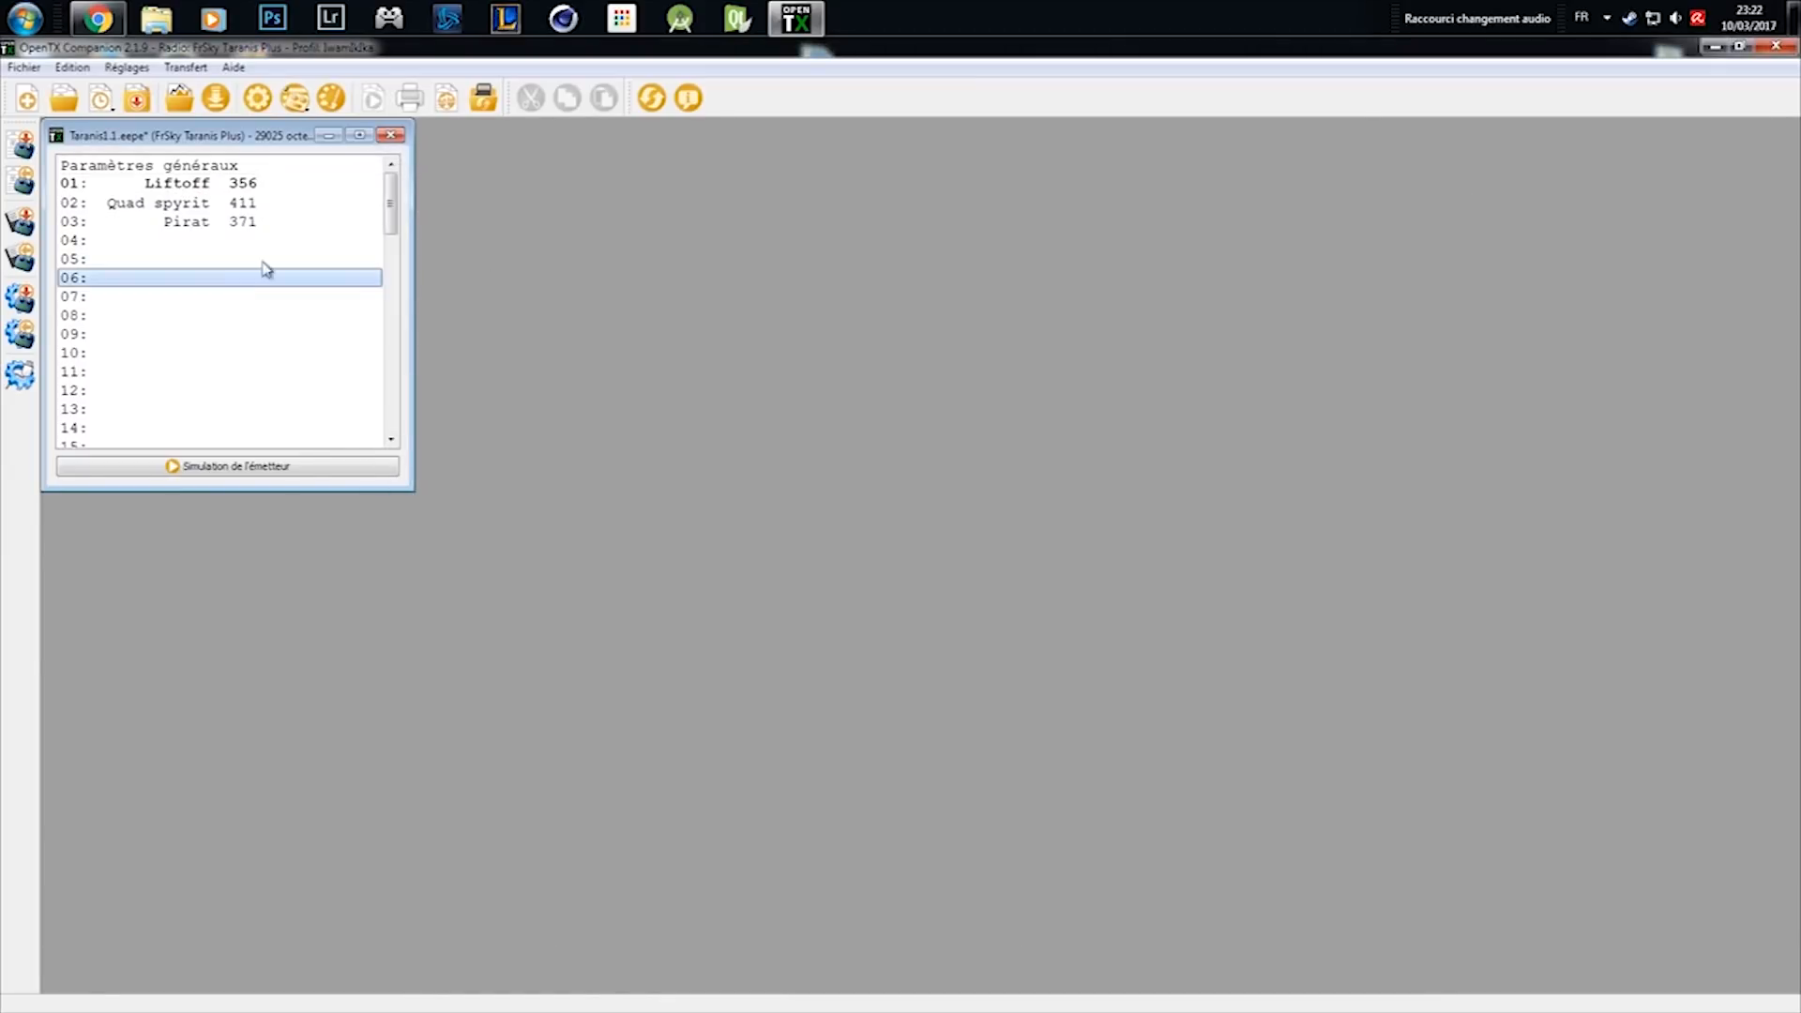
In Windows Explorer, examine the WAV files in OpenTX's Tuto SD\SOUNDS\fr folder and select Acro.wav
click(160, 25)
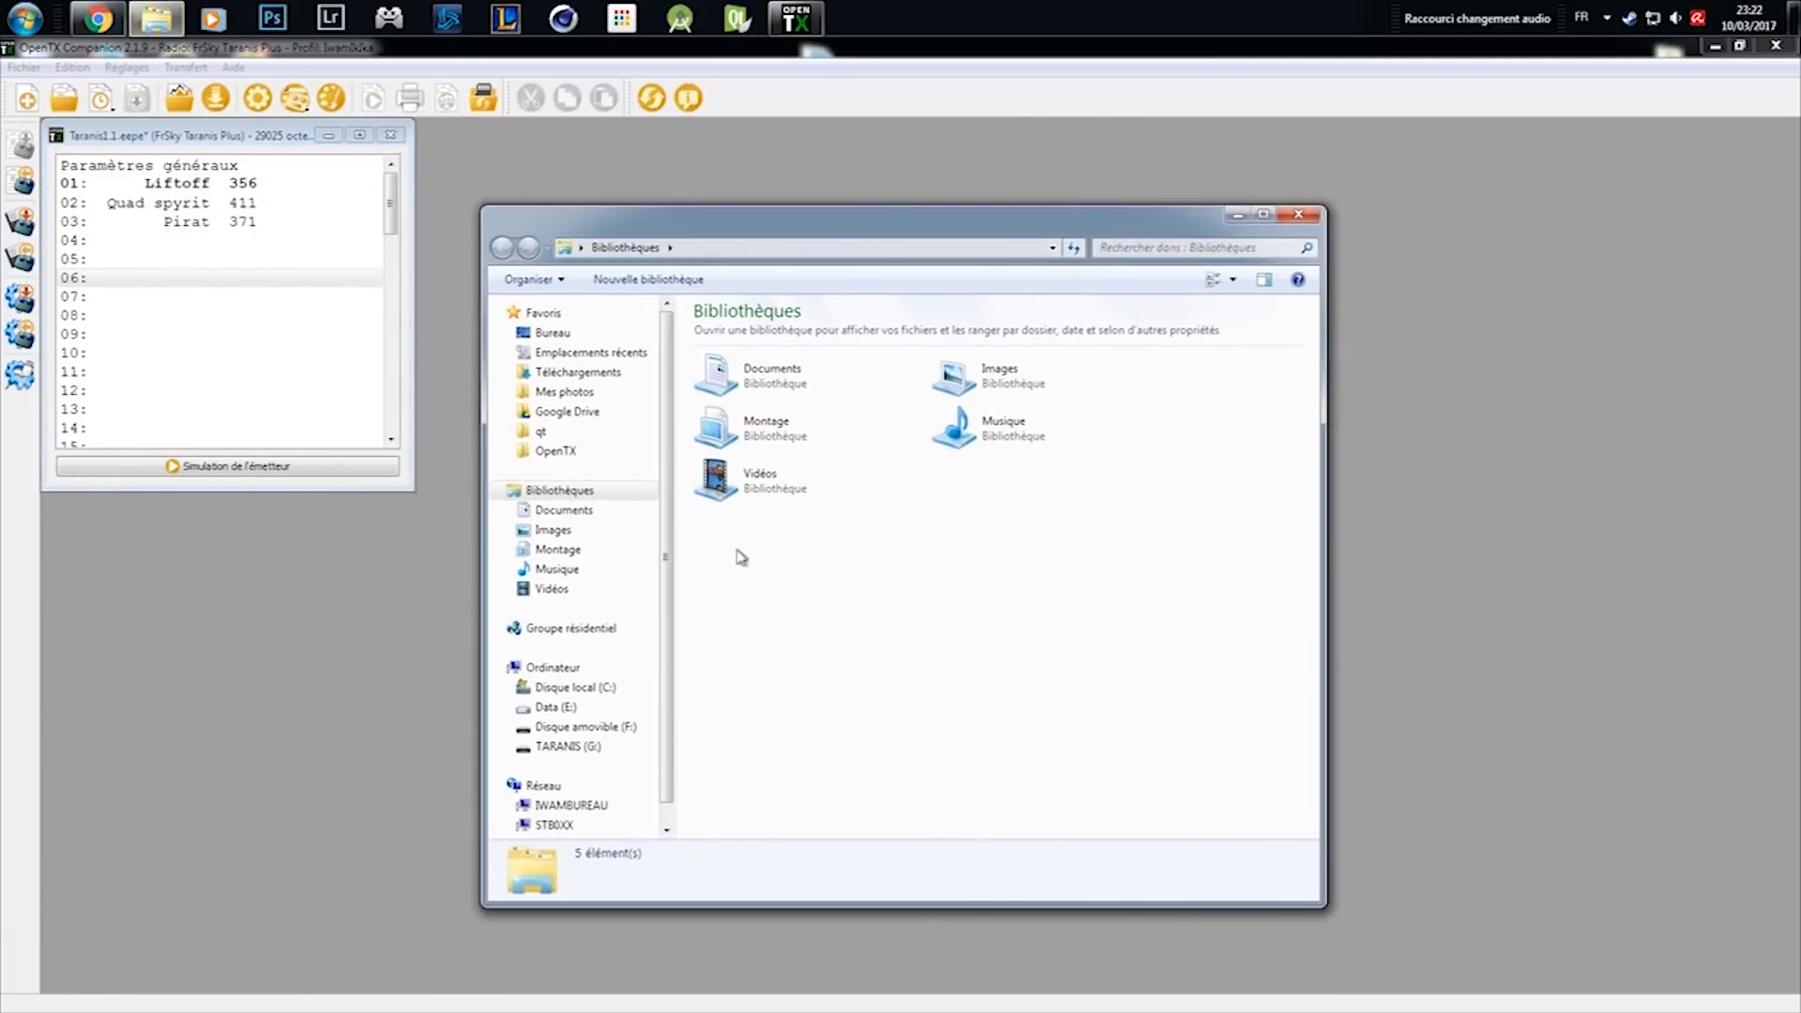
click(577, 452)
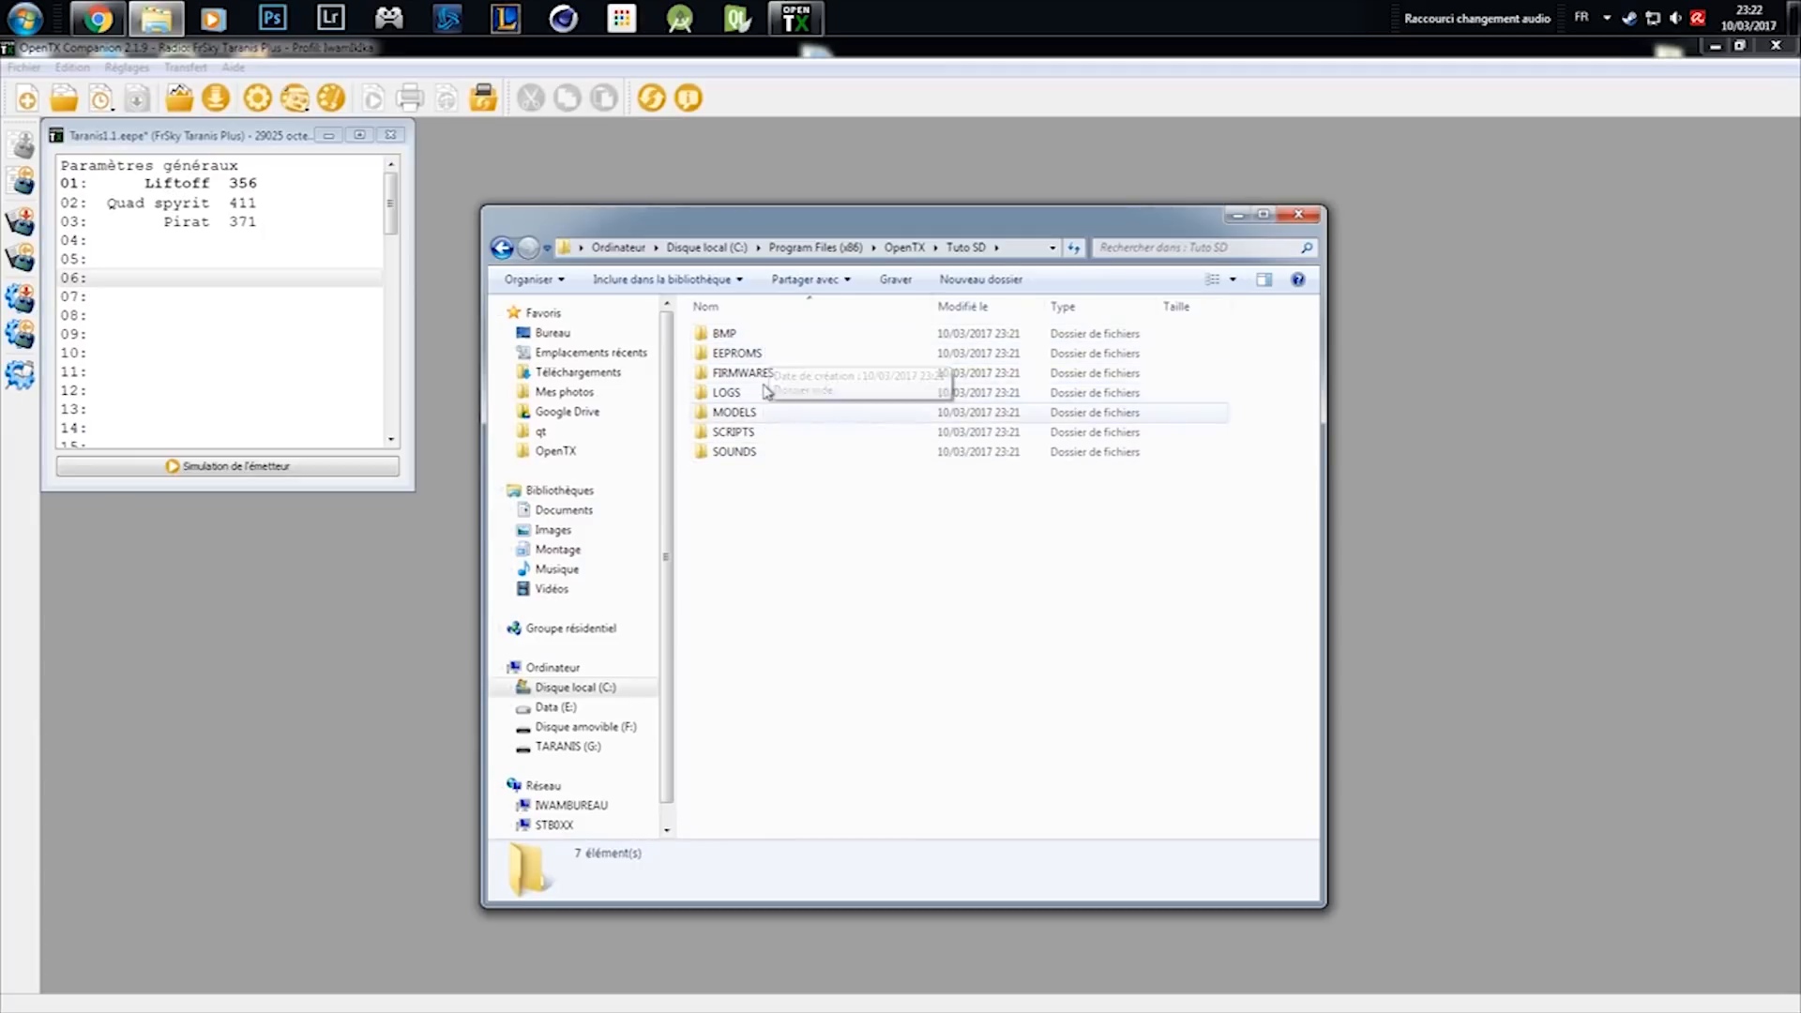
double_click(750, 454)
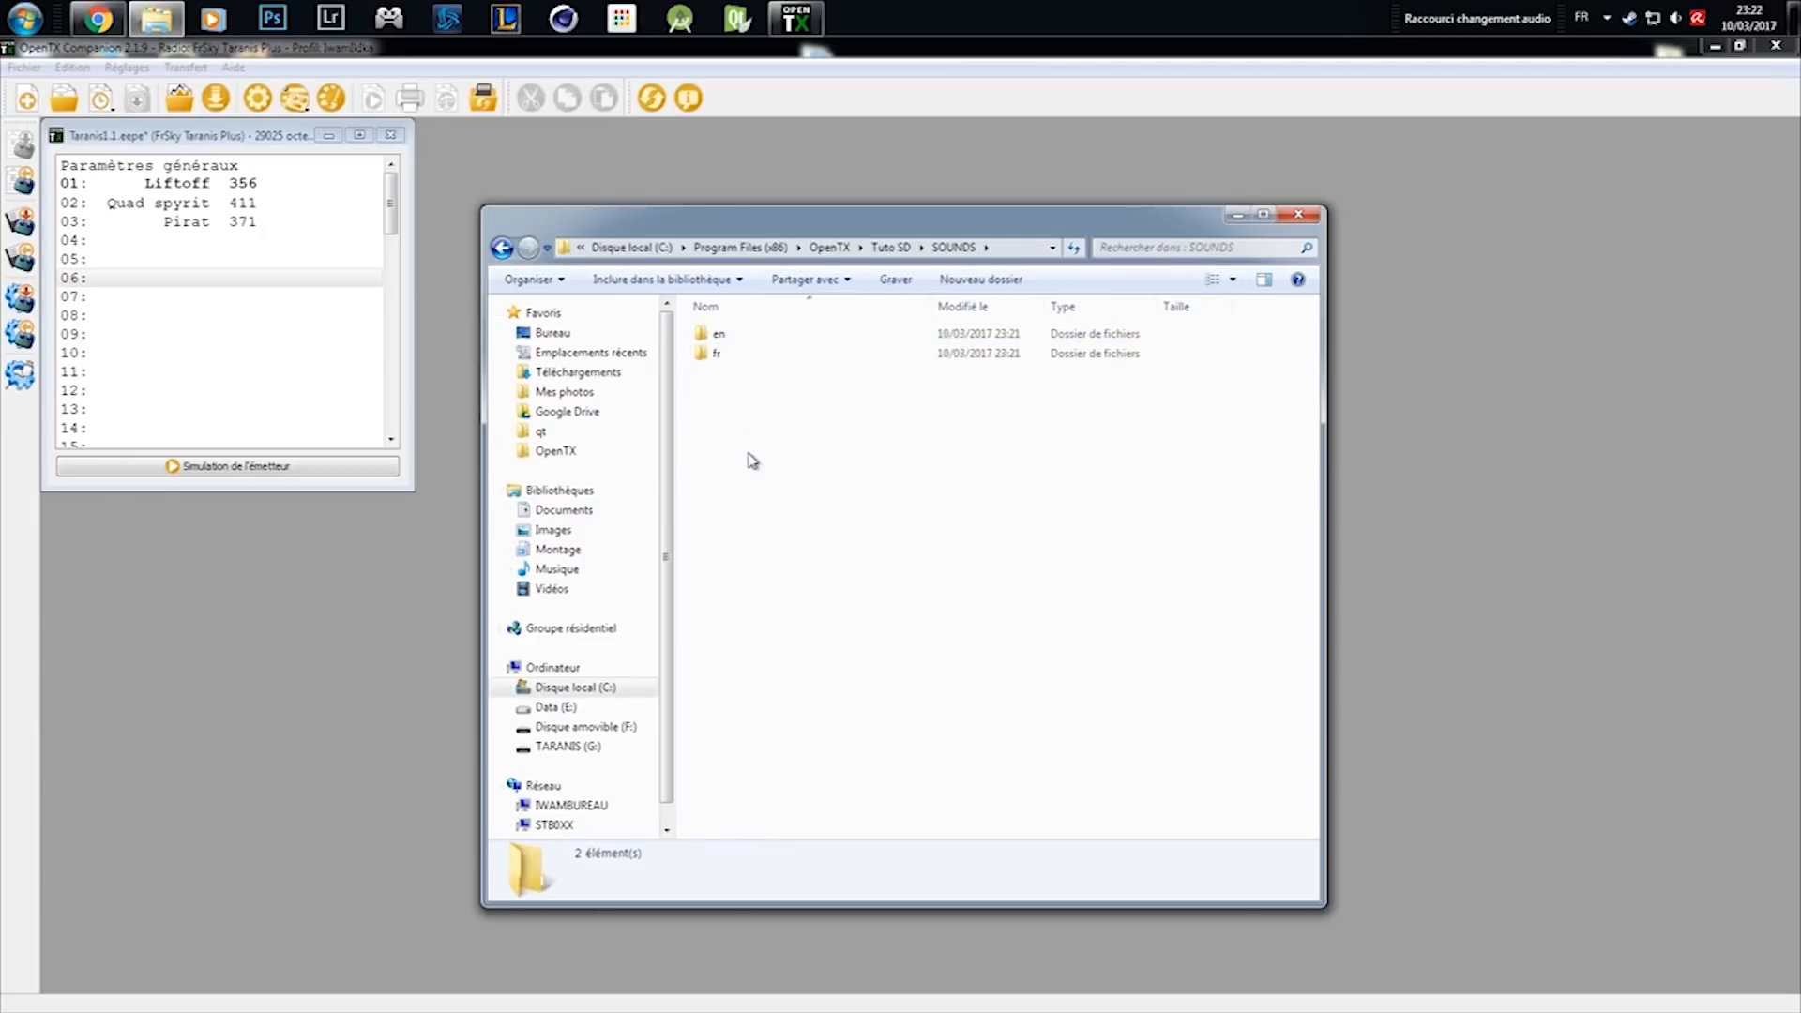
double_click(732, 362)
scroll(816, 423, down, 5)
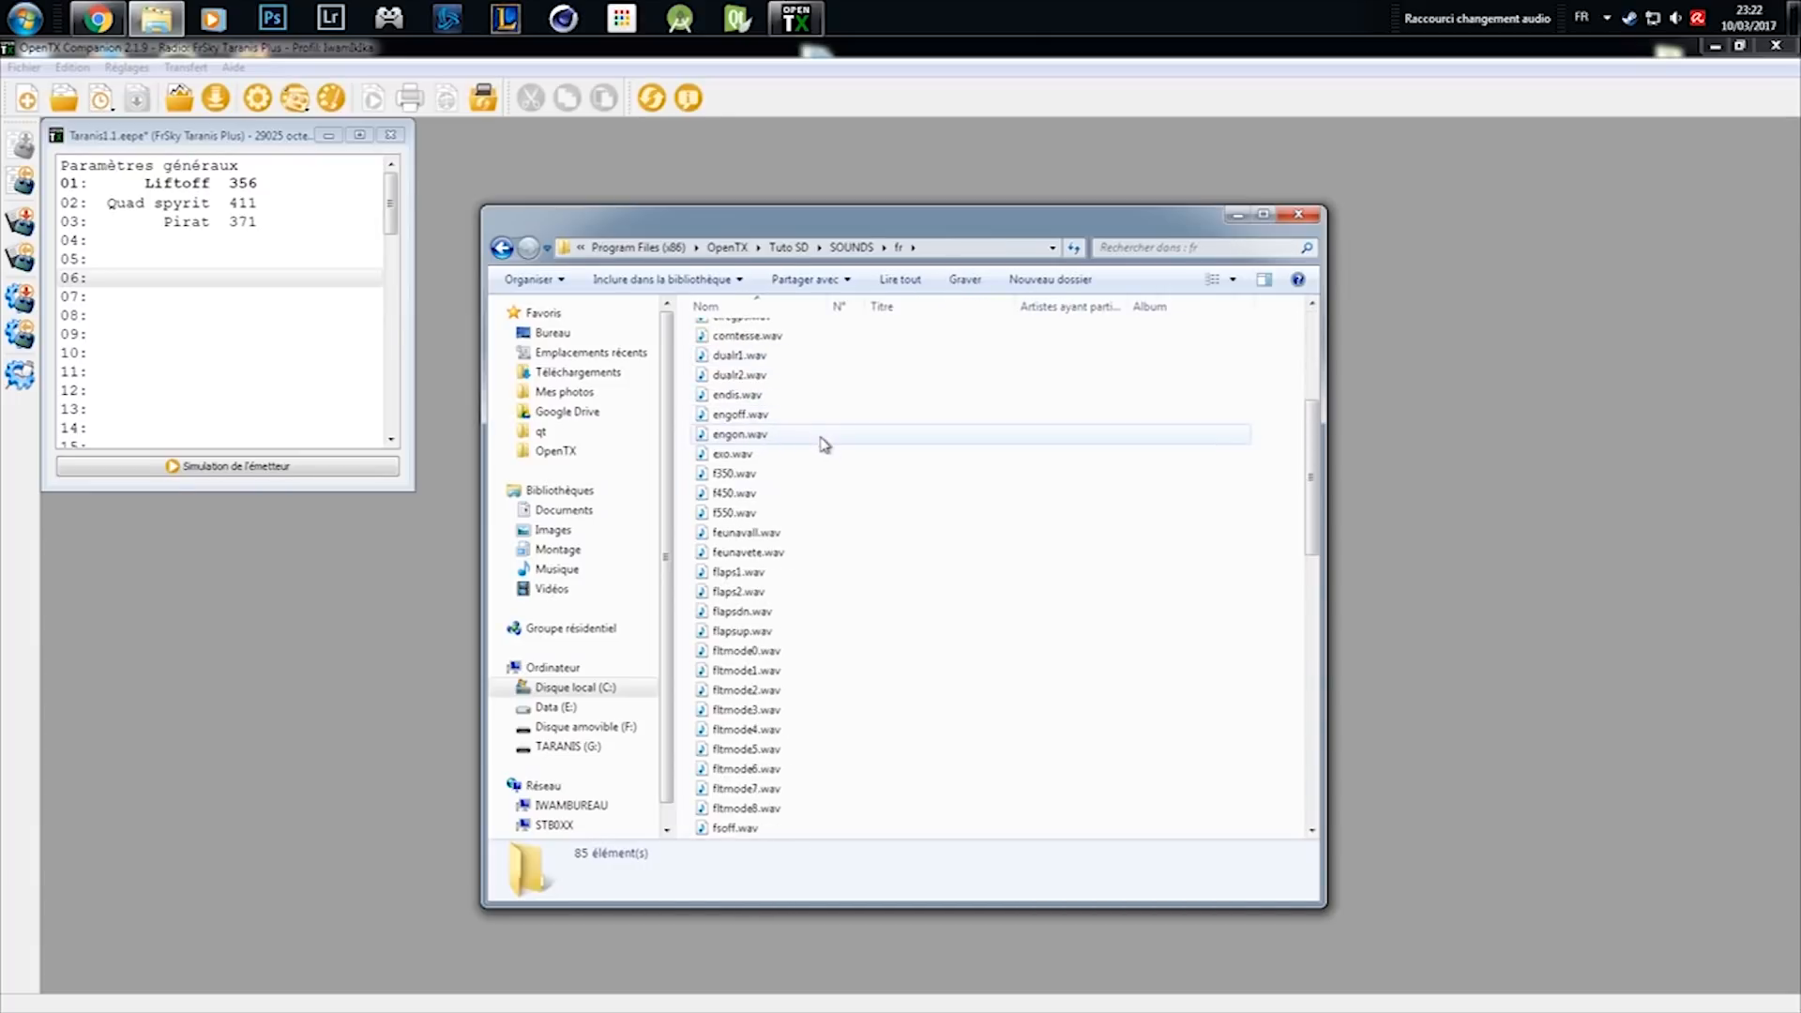
scroll(815, 615, up, 1)
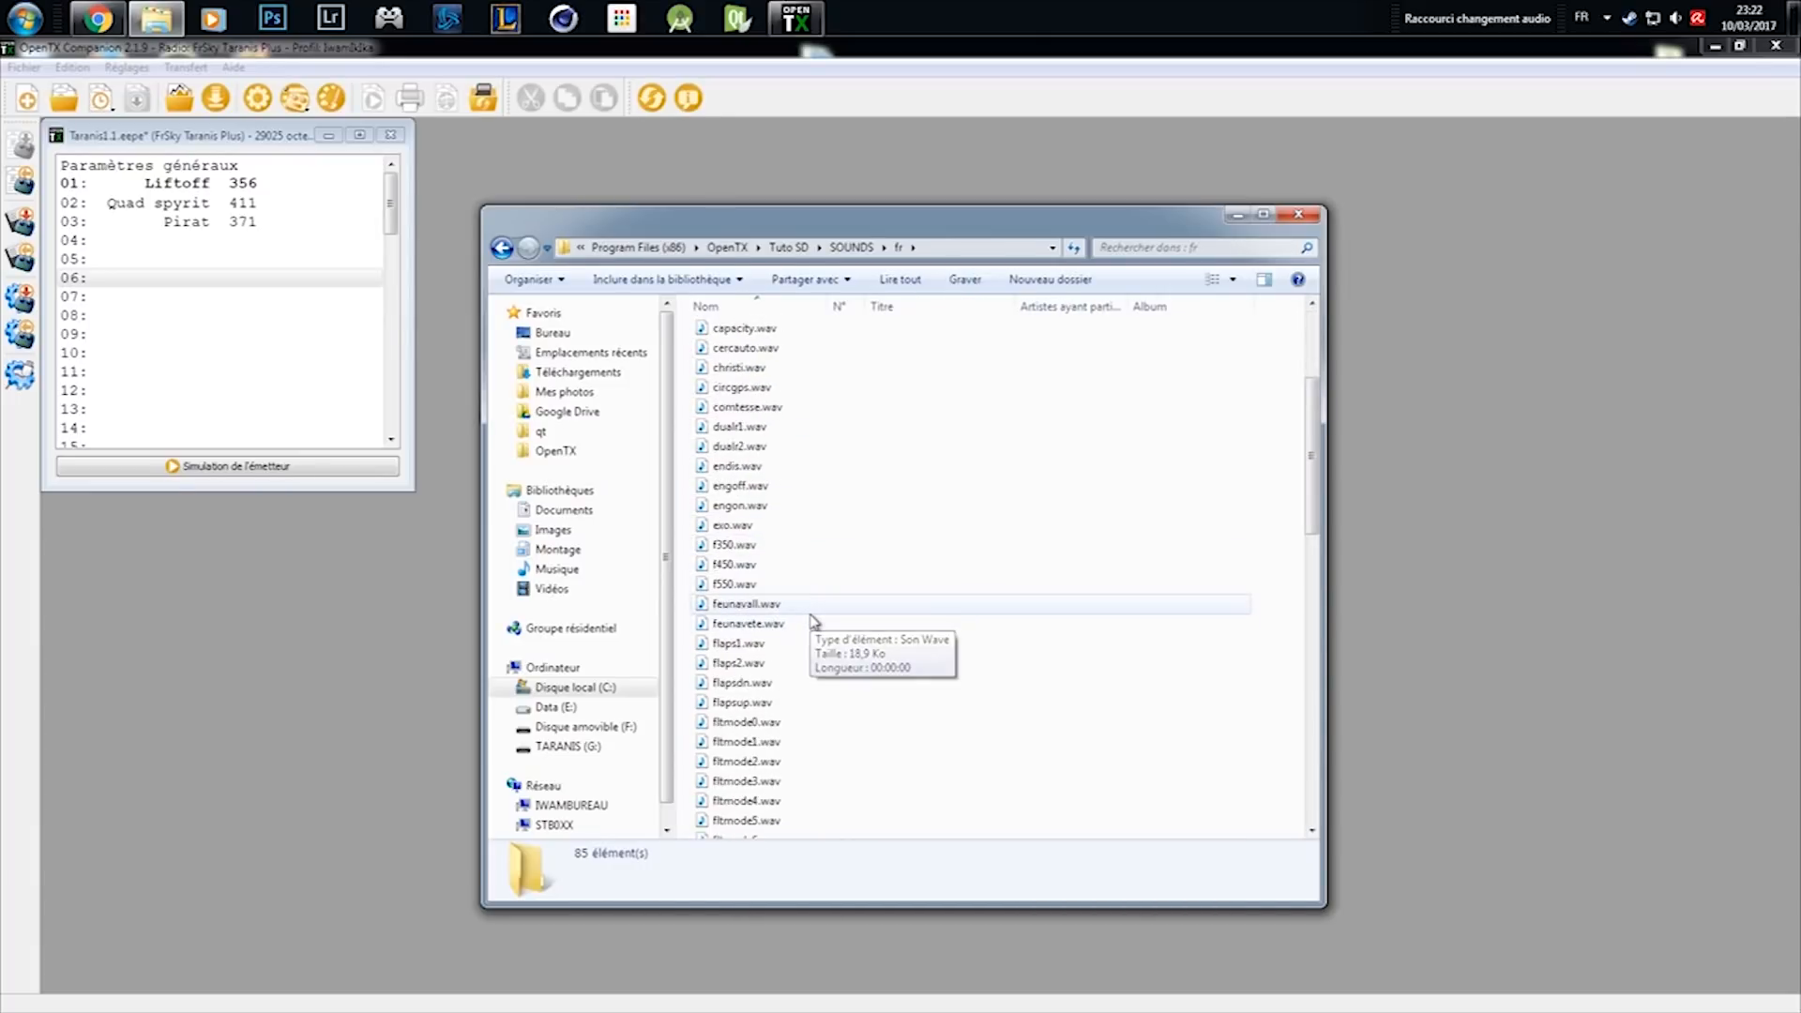
scroll(813, 619, up, 4)
click(746, 364)
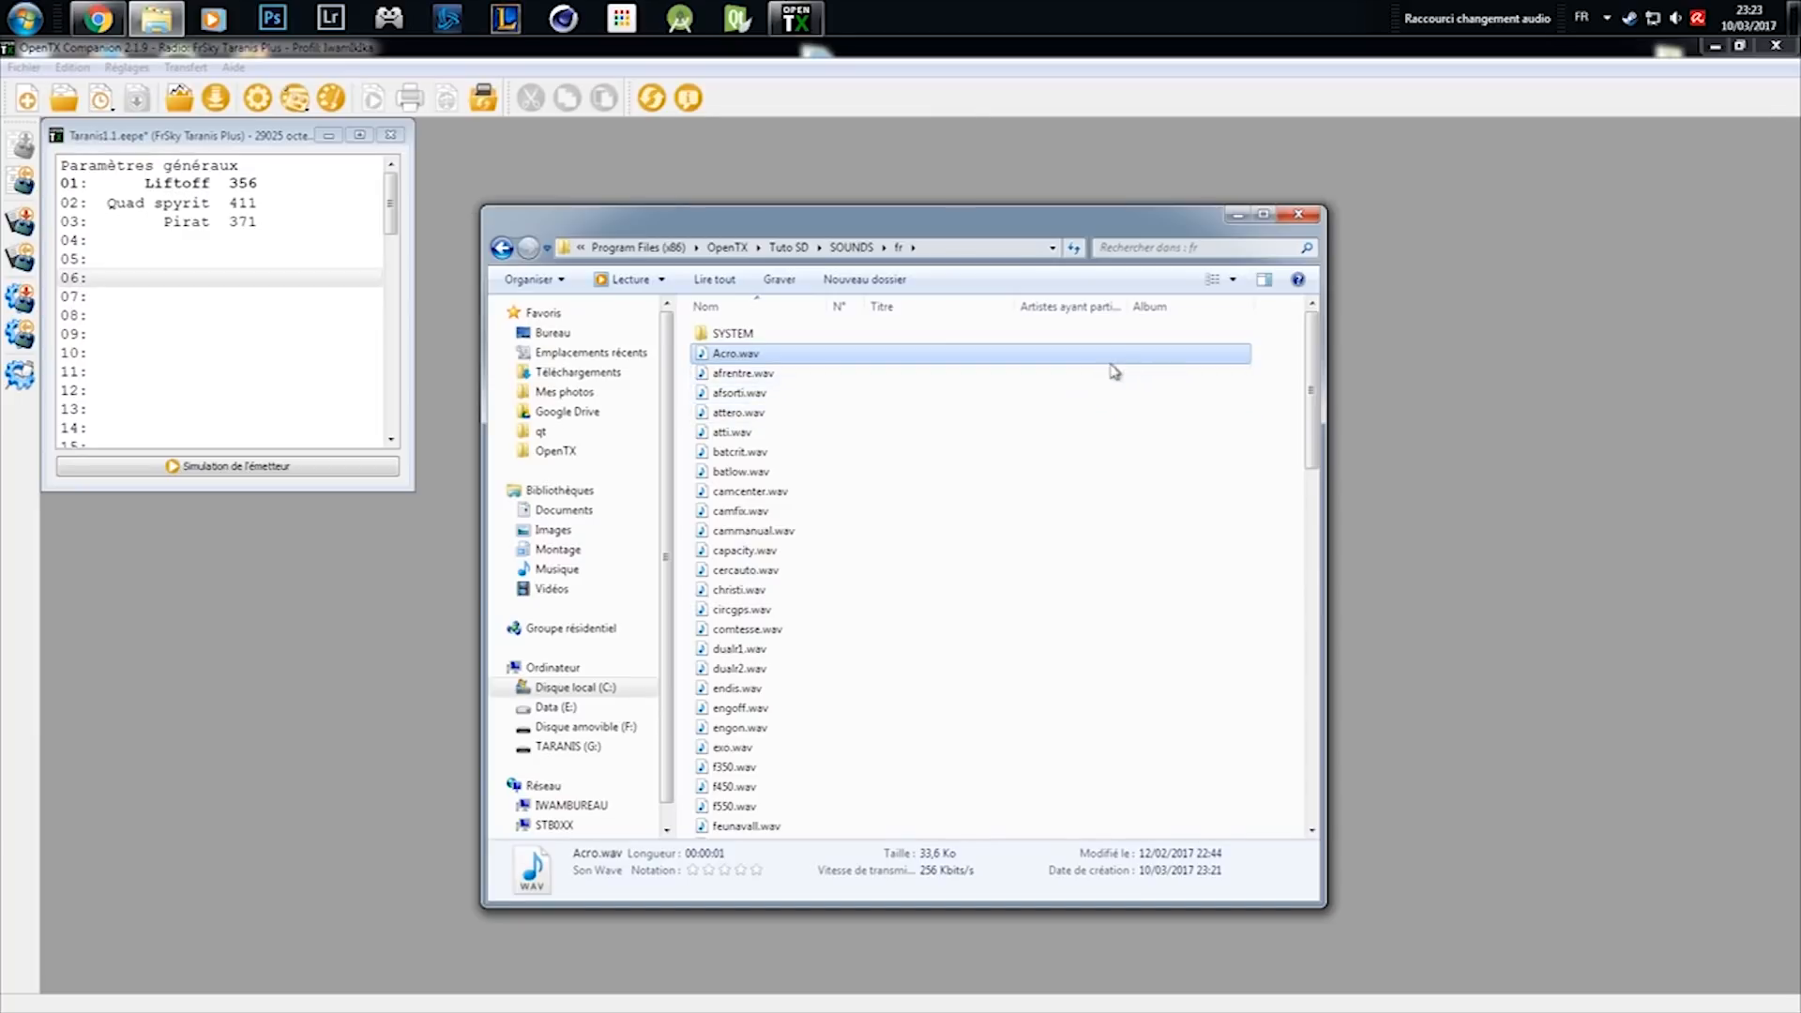
Close the folder window, reopen the Pirat model's special functions, and set FS1's sound file to Acro with a preview
click(1298, 215)
double_click(222, 223)
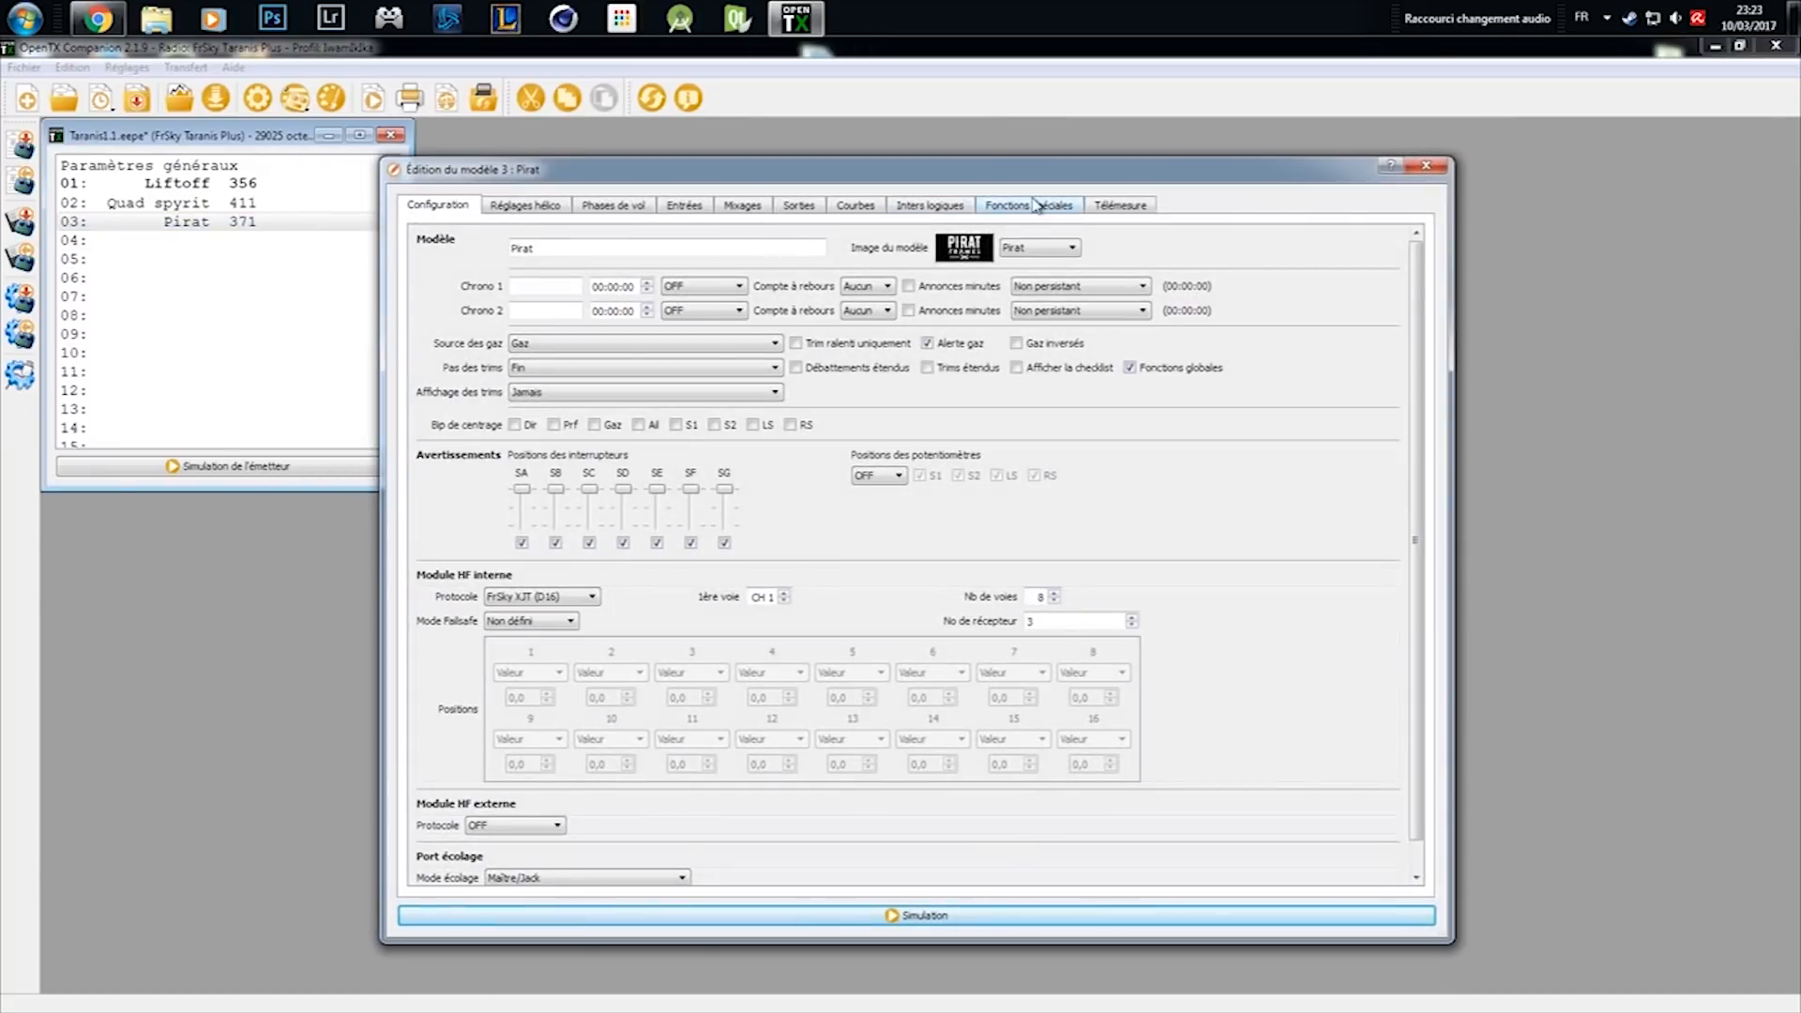
click(1032, 205)
click(755, 275)
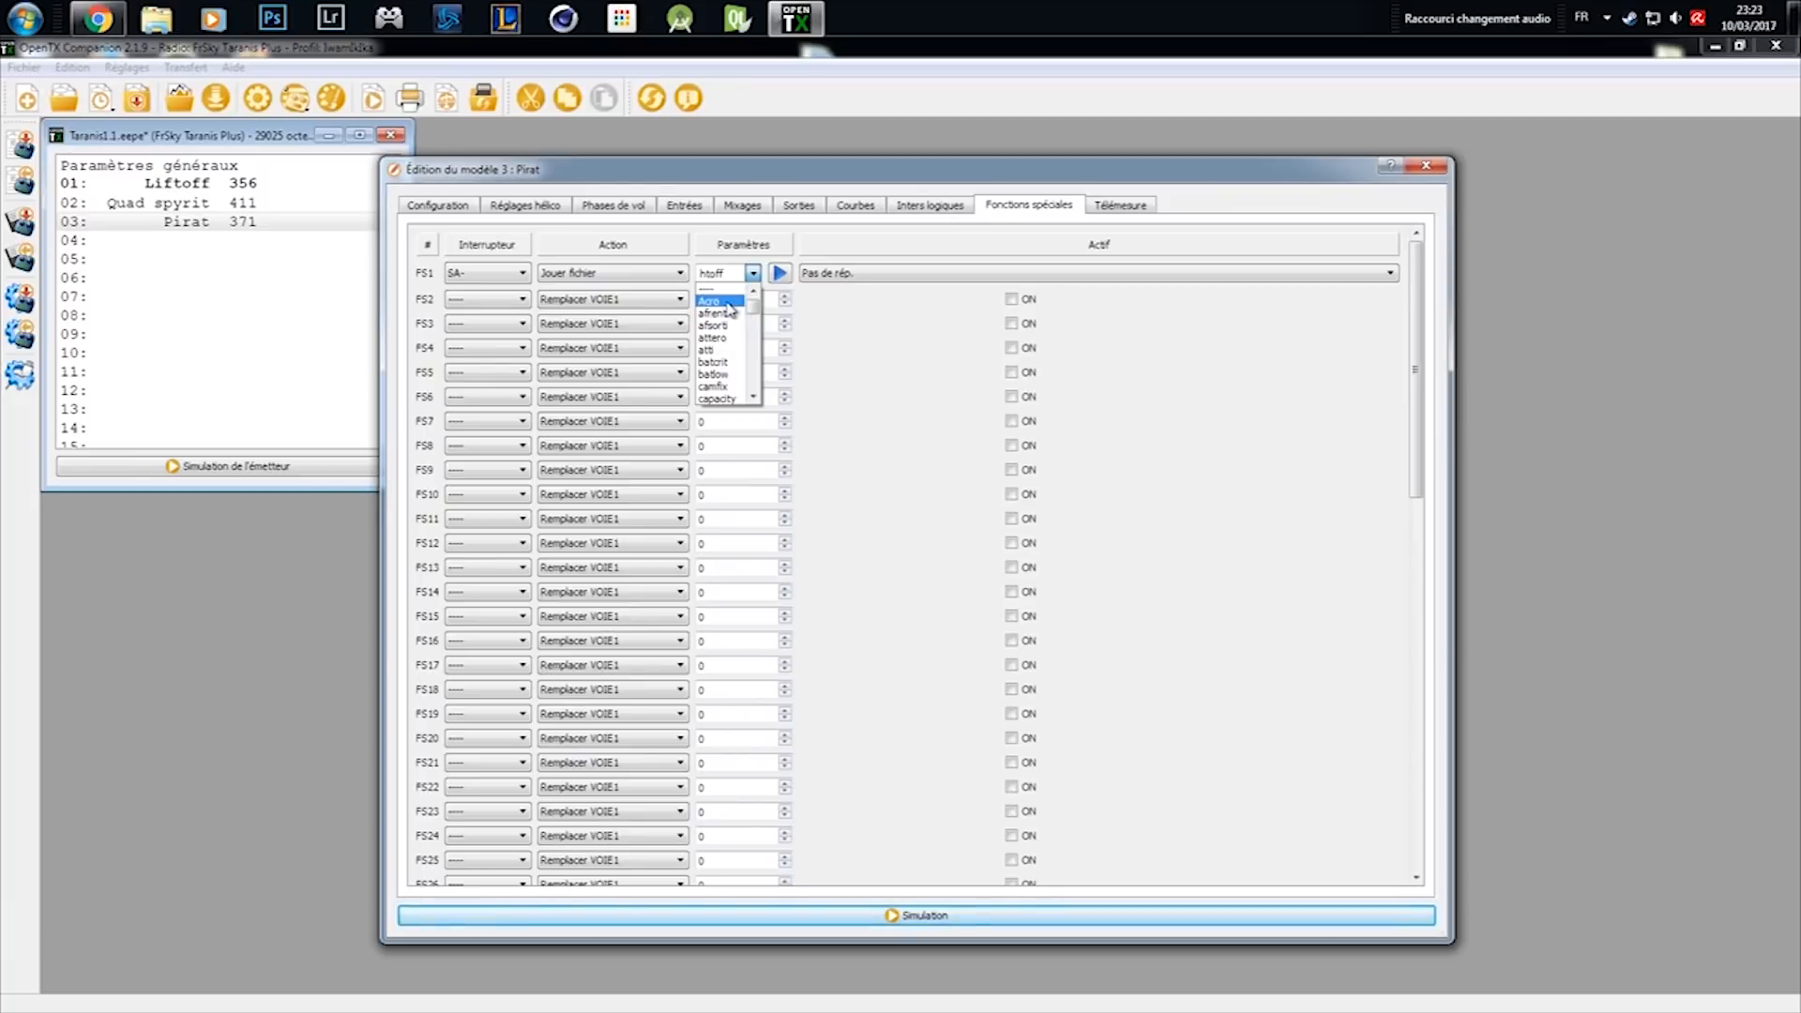
click(710, 301)
click(780, 273)
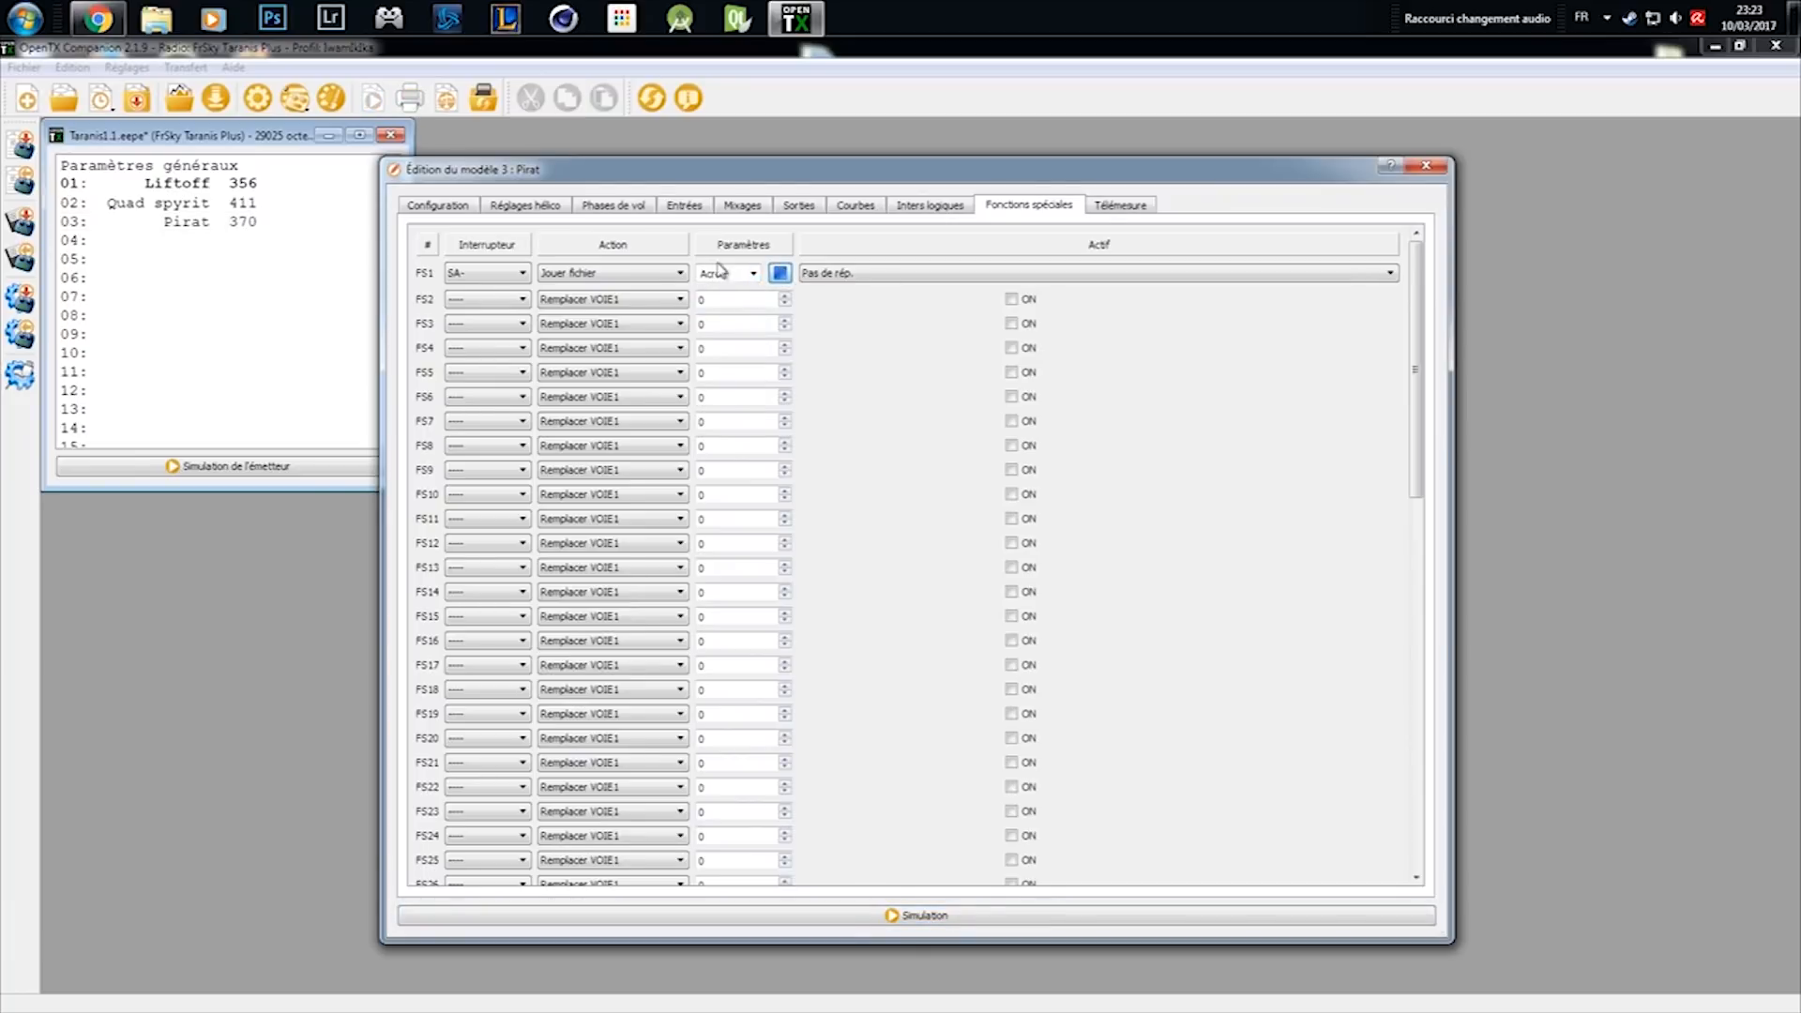
Simulate the Pirat model, move switch SA to test the Acro sound, and close the simulation and model editor
click(924, 914)
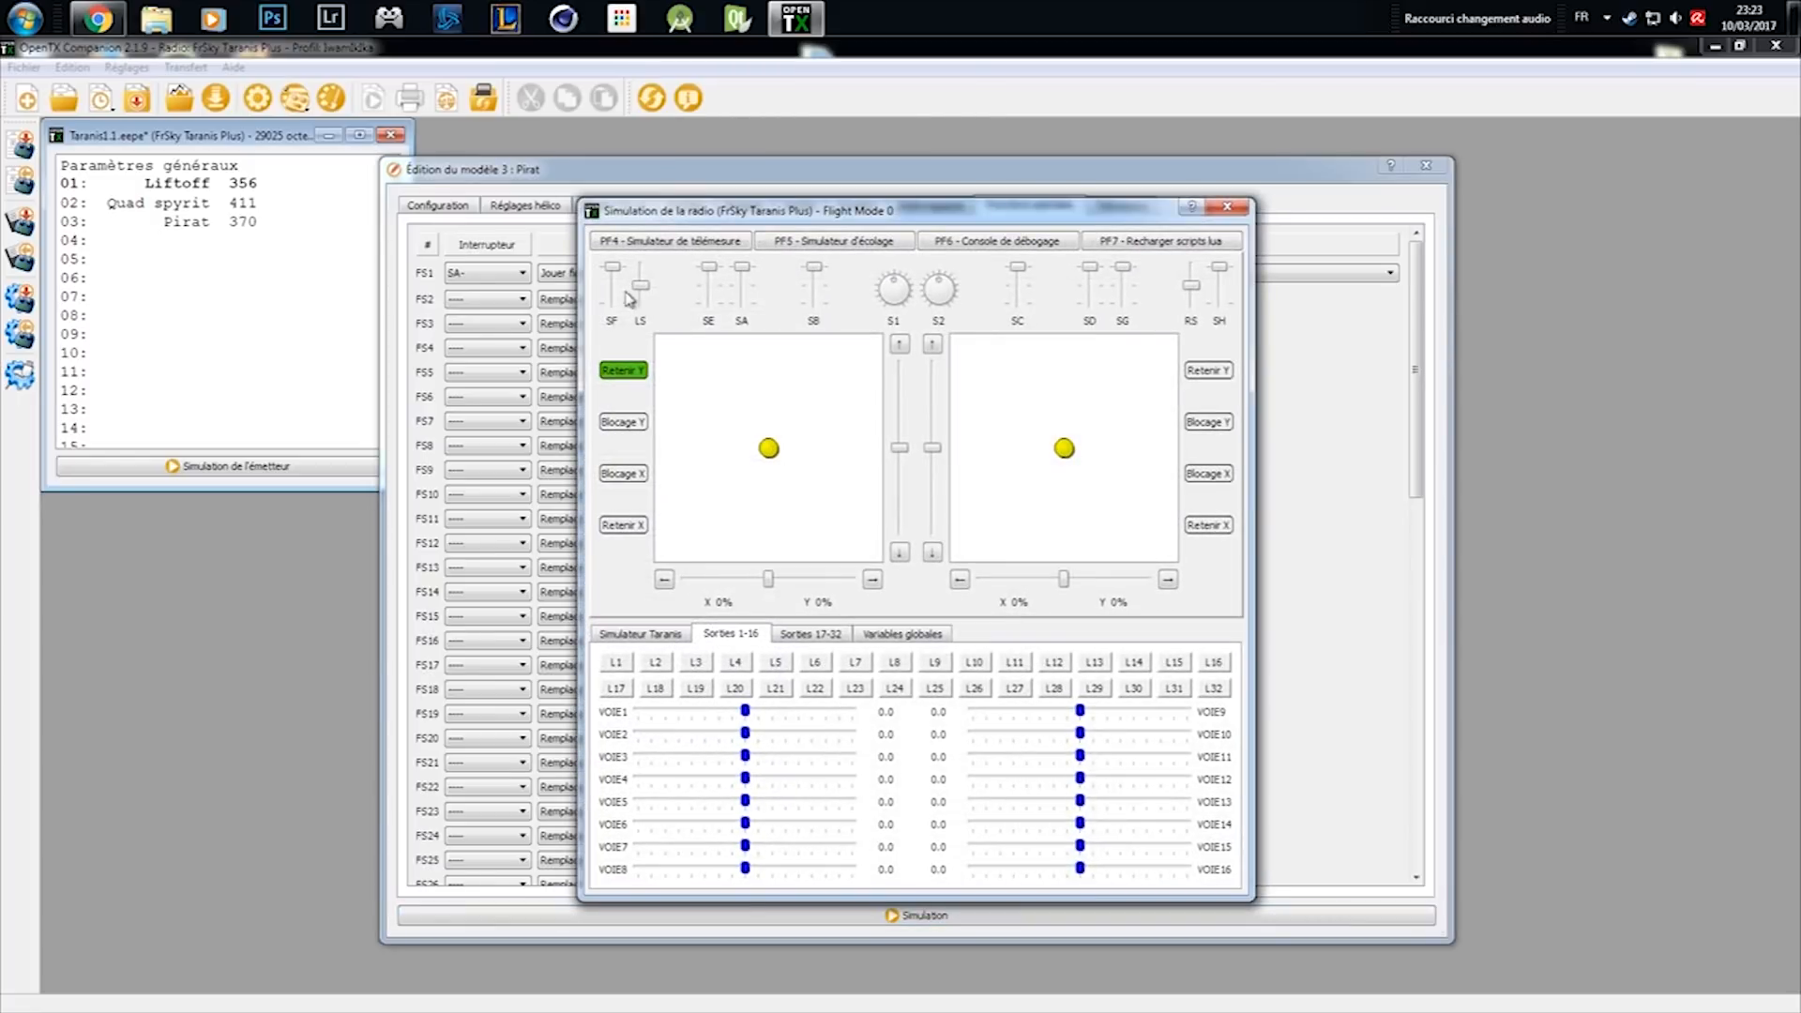
click(743, 290)
click(1225, 206)
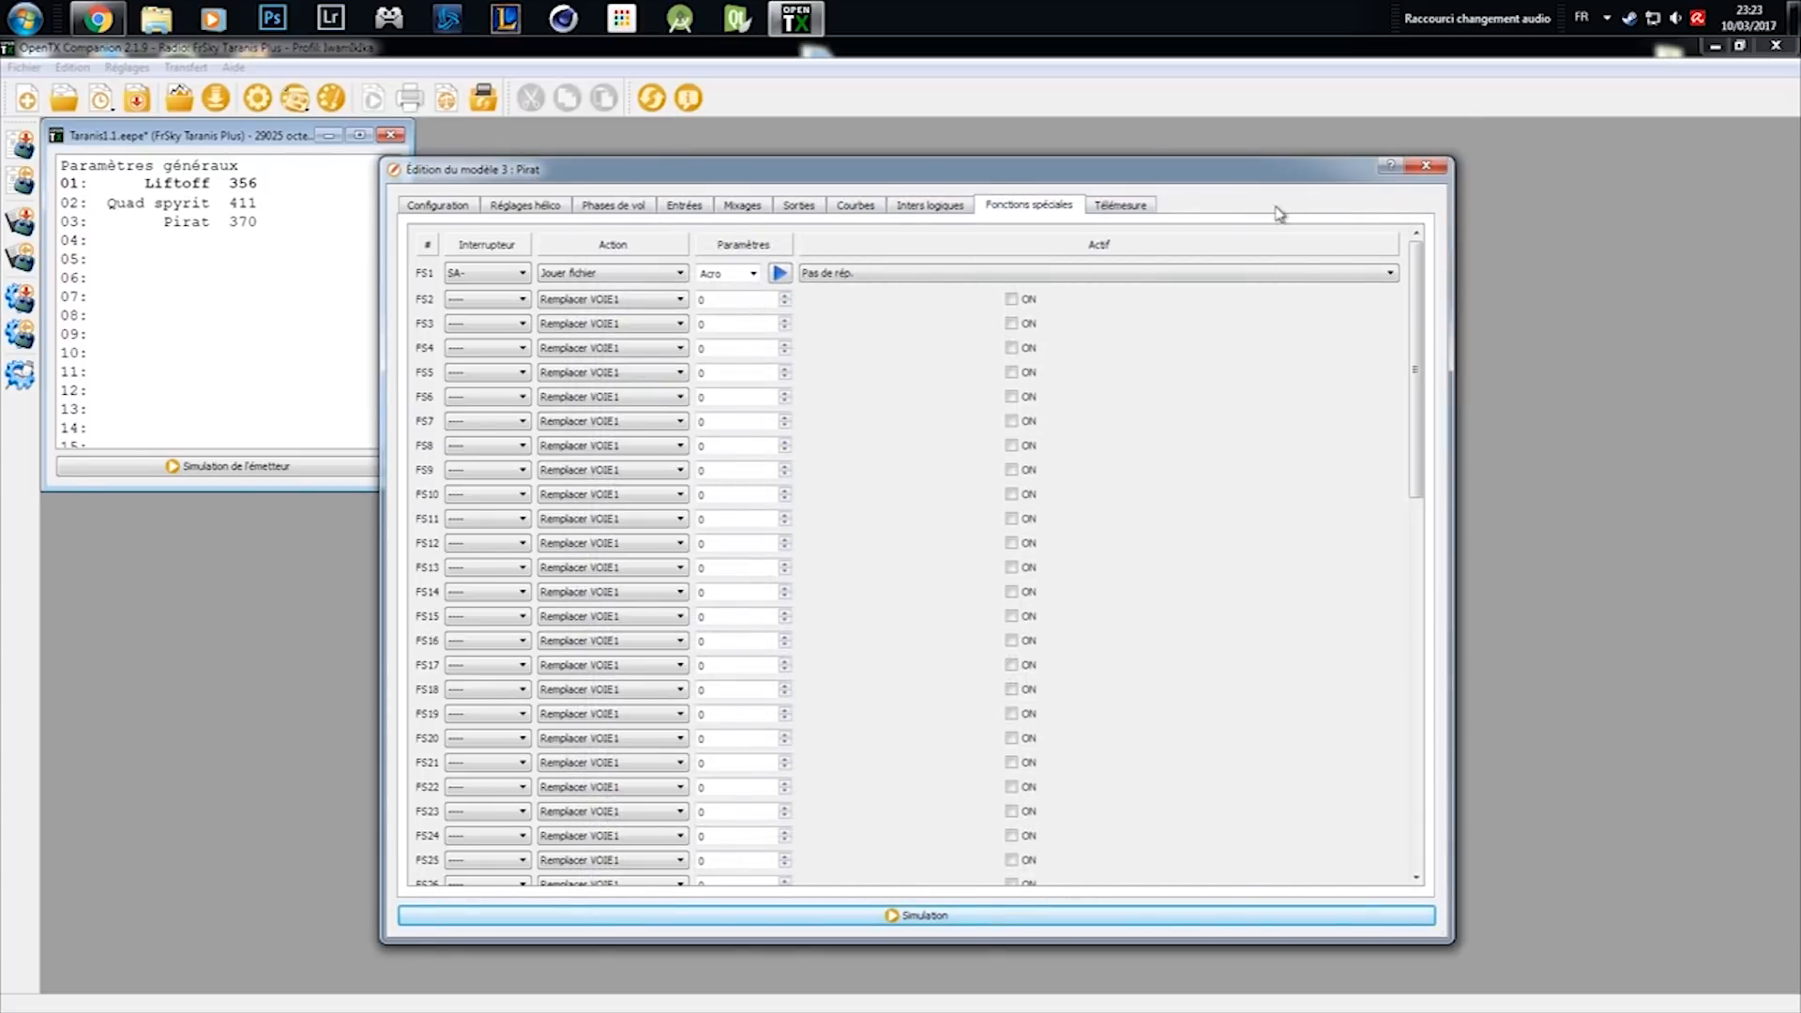
click(1426, 167)
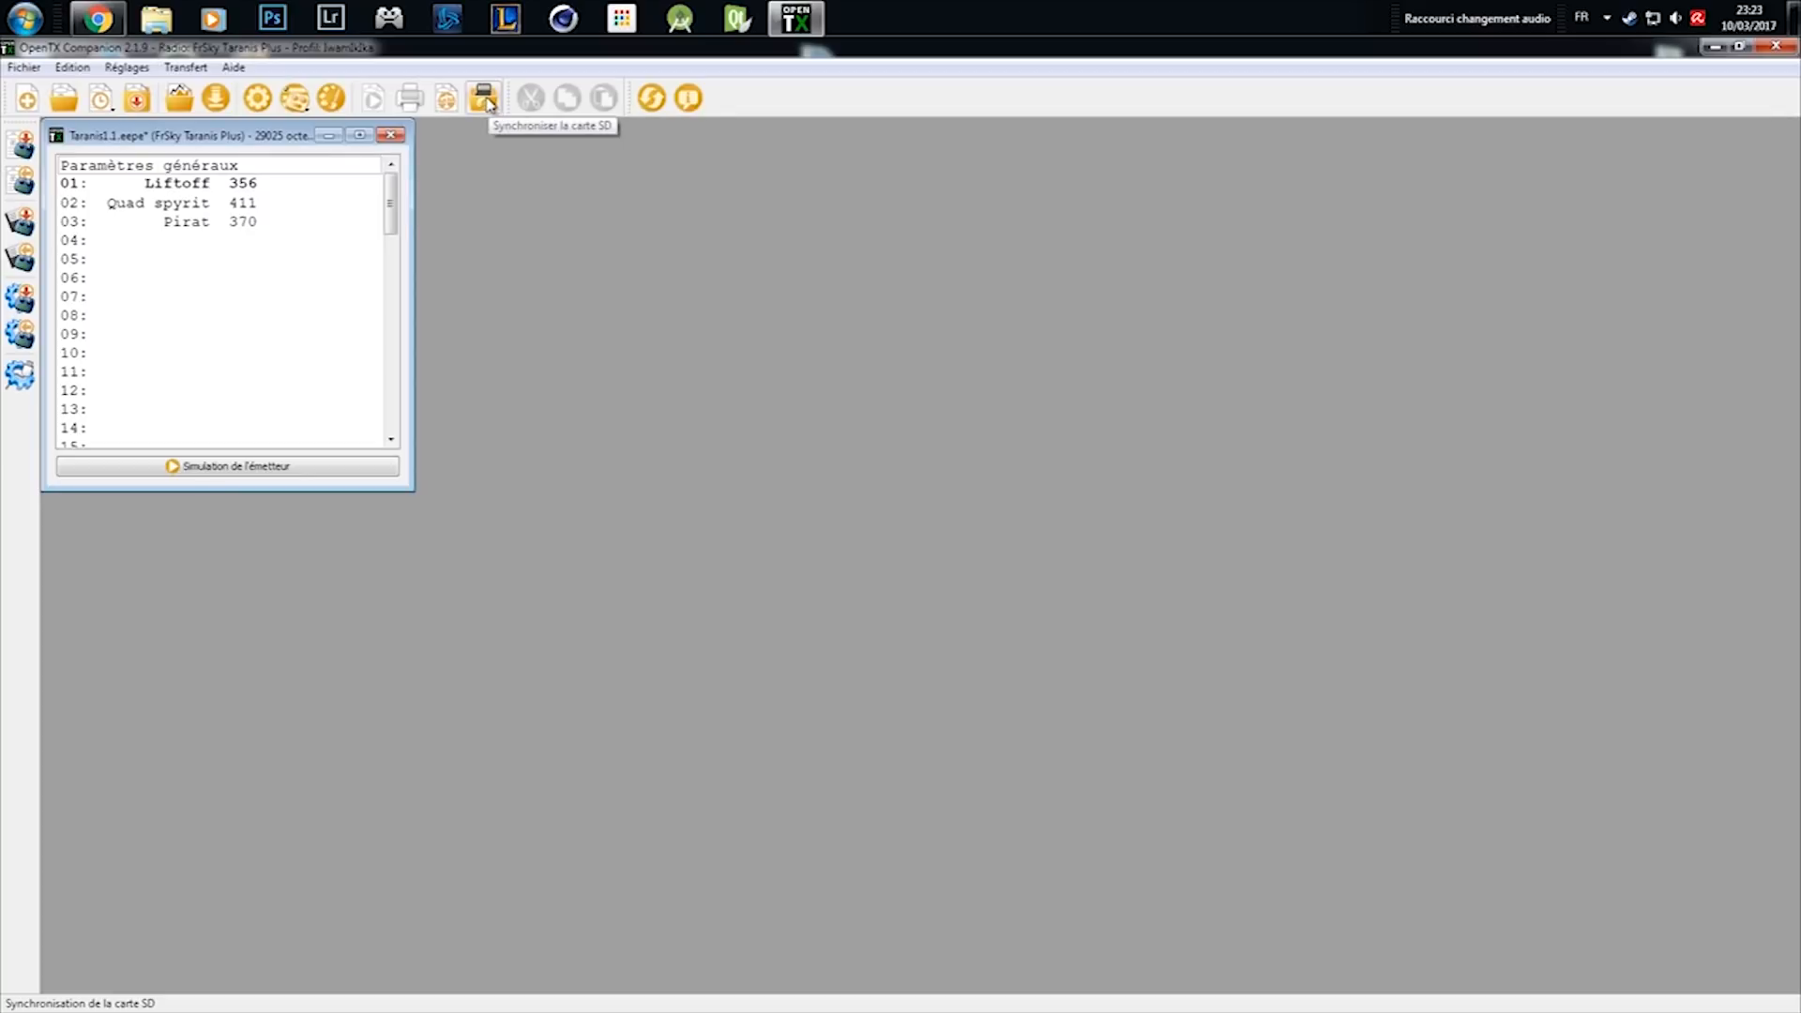
click(263, 372)
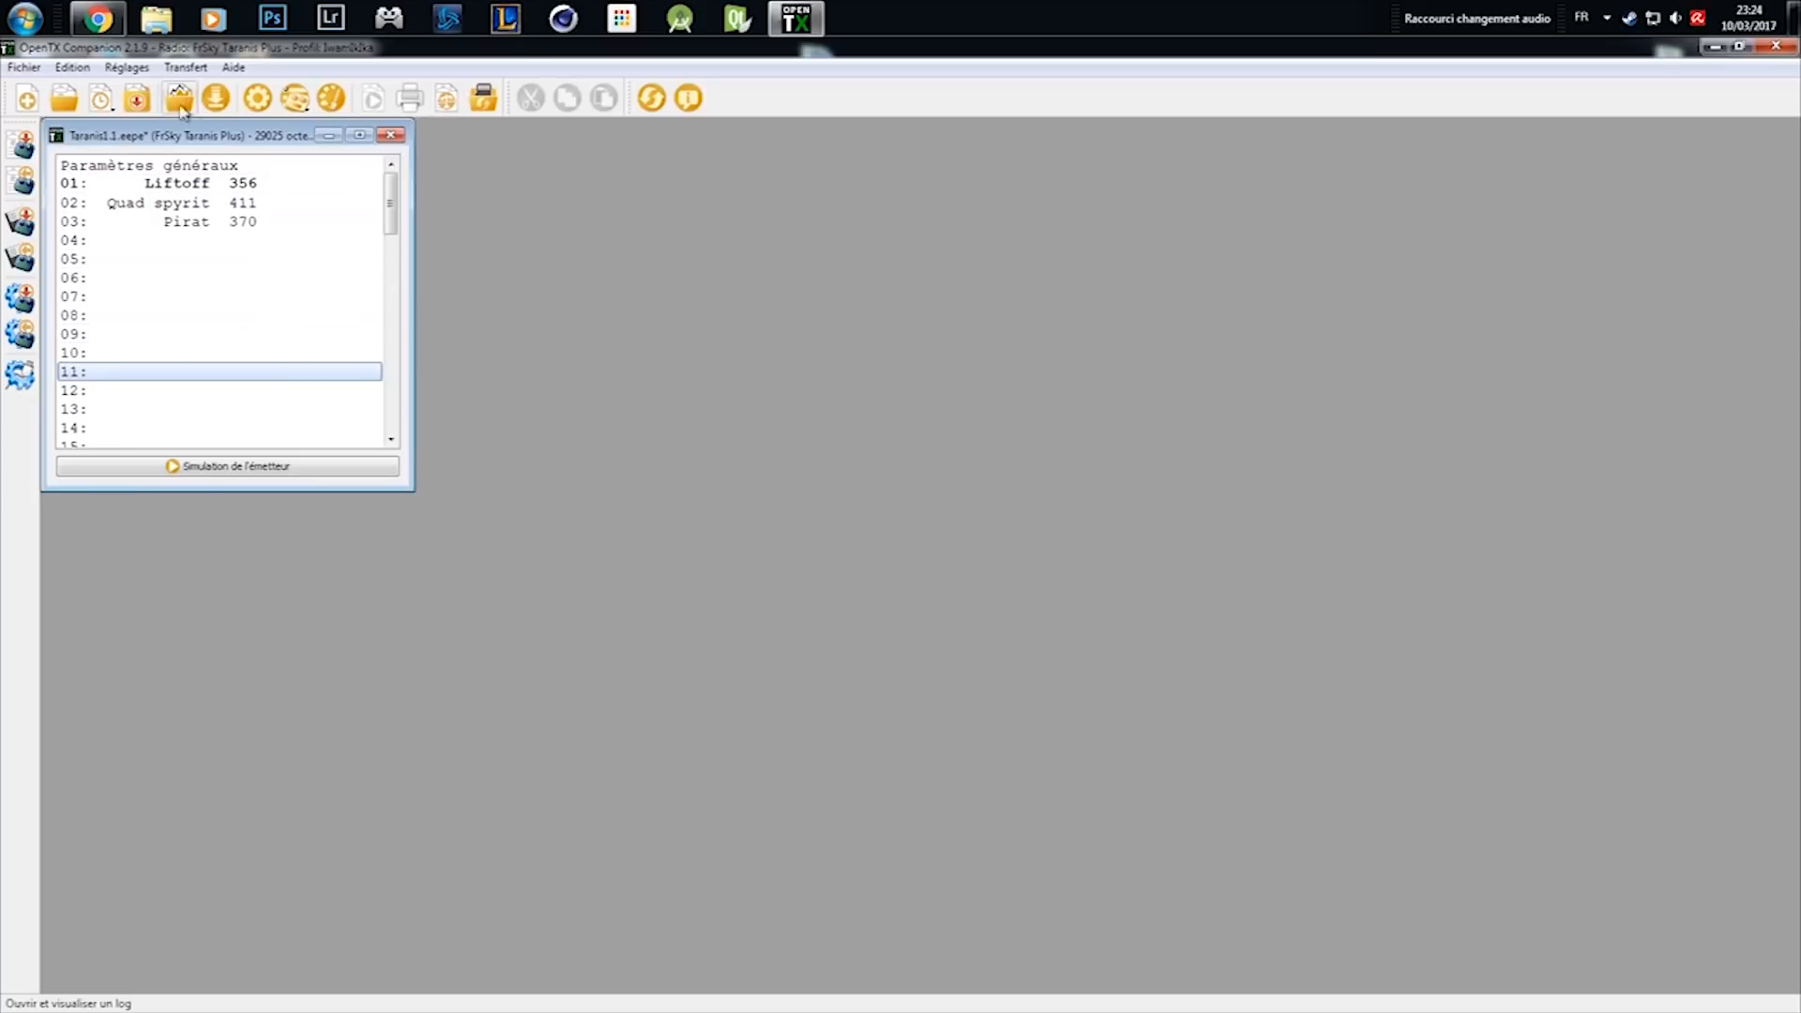
Open the Tuto SD\BMP folder in Windows Explorer and check the image dimensions of AvroLanc.bmp and Angel_S30.bmp
key(super+e)
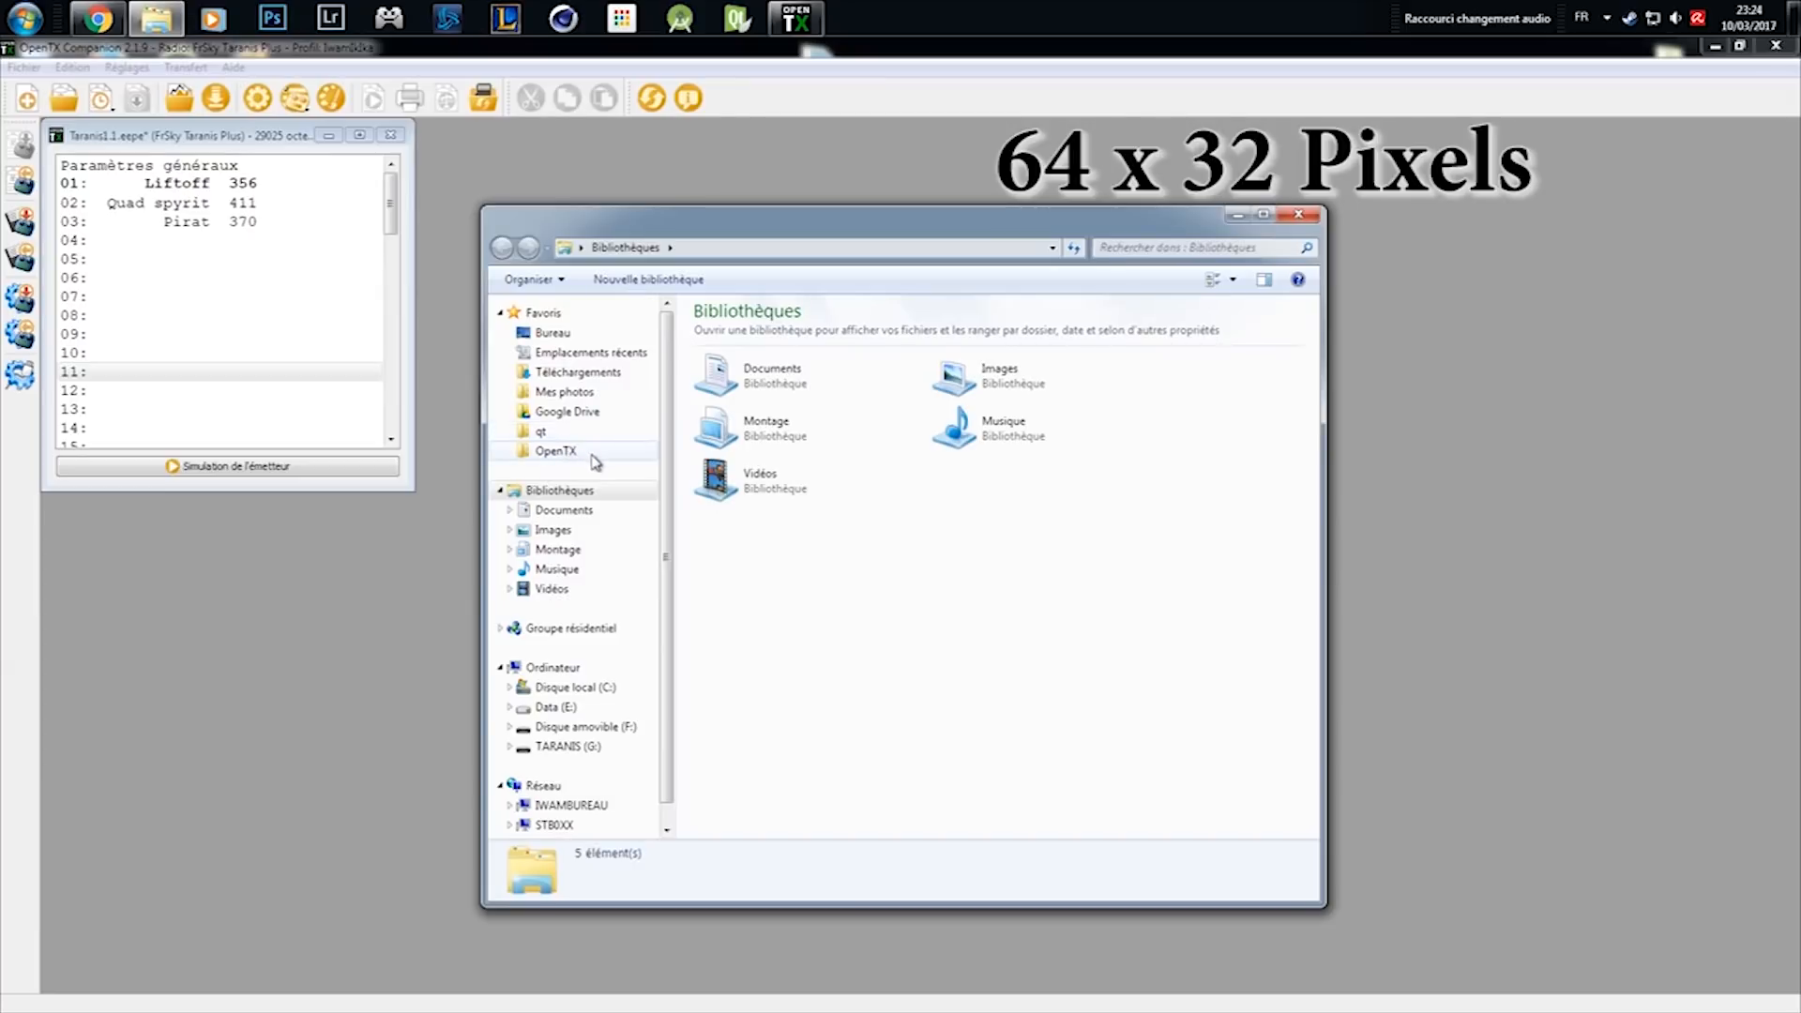
click(579, 455)
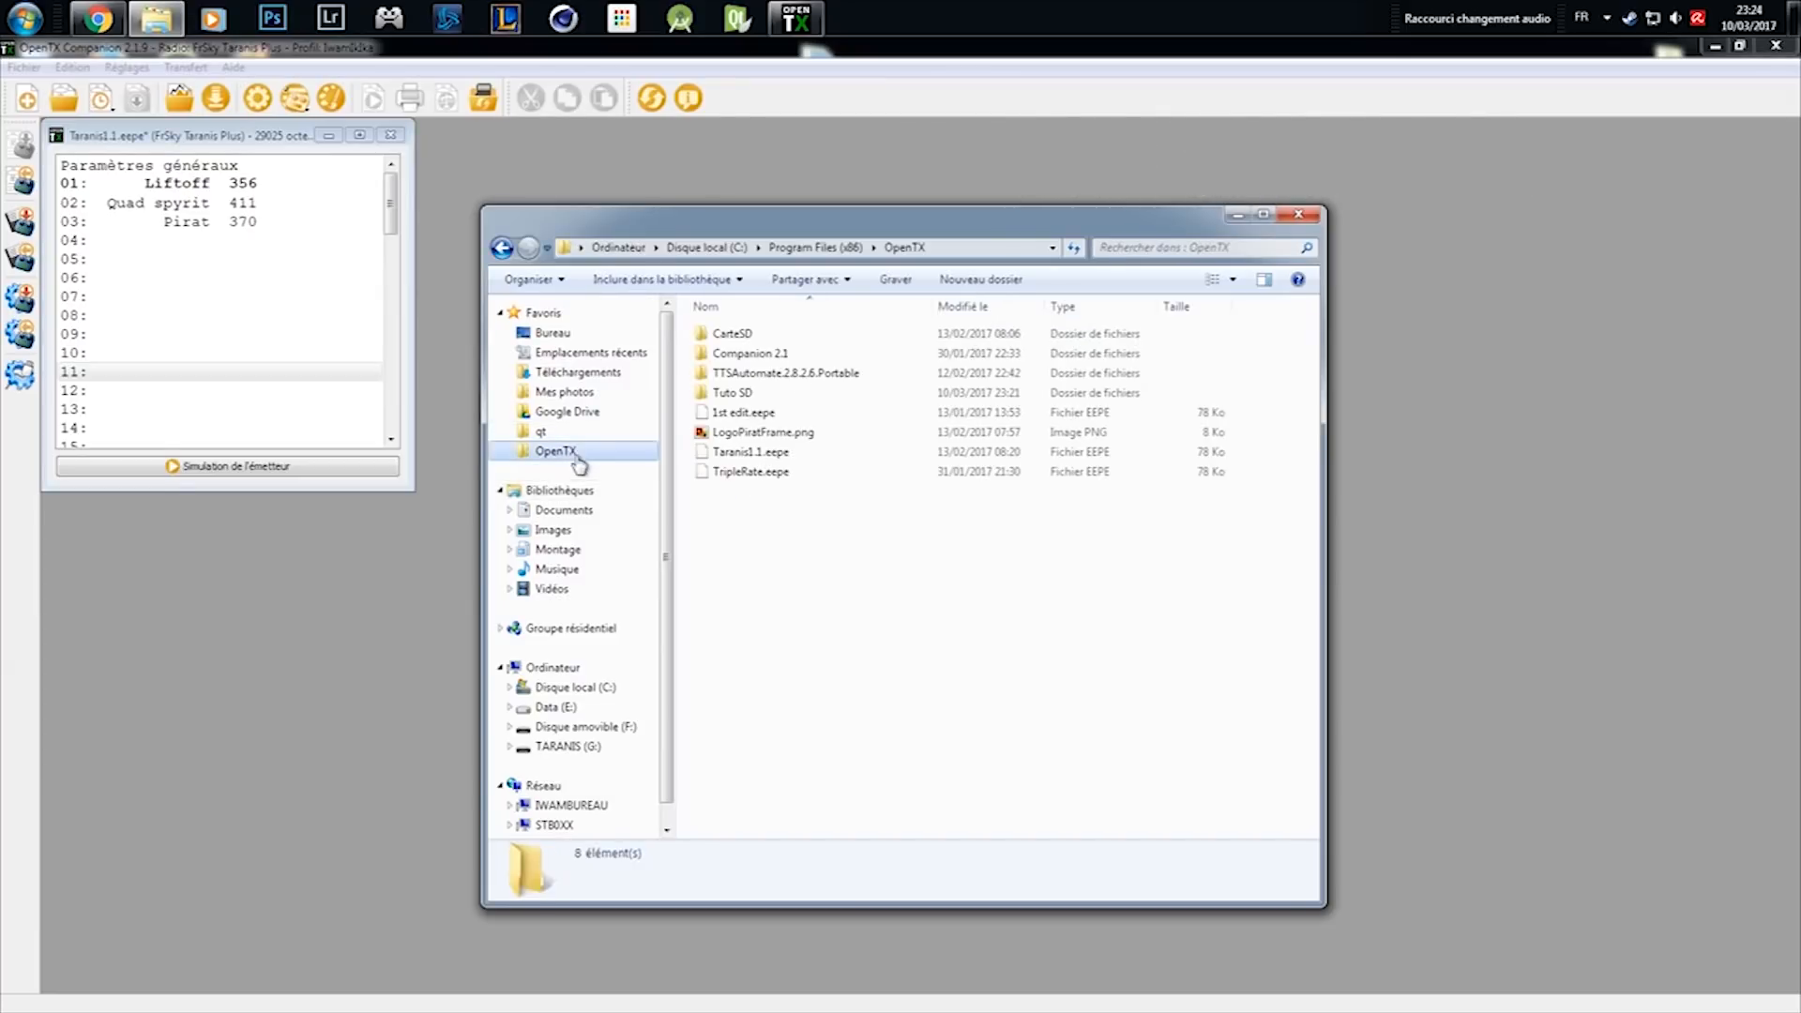
double_click(741, 393)
double_click(726, 334)
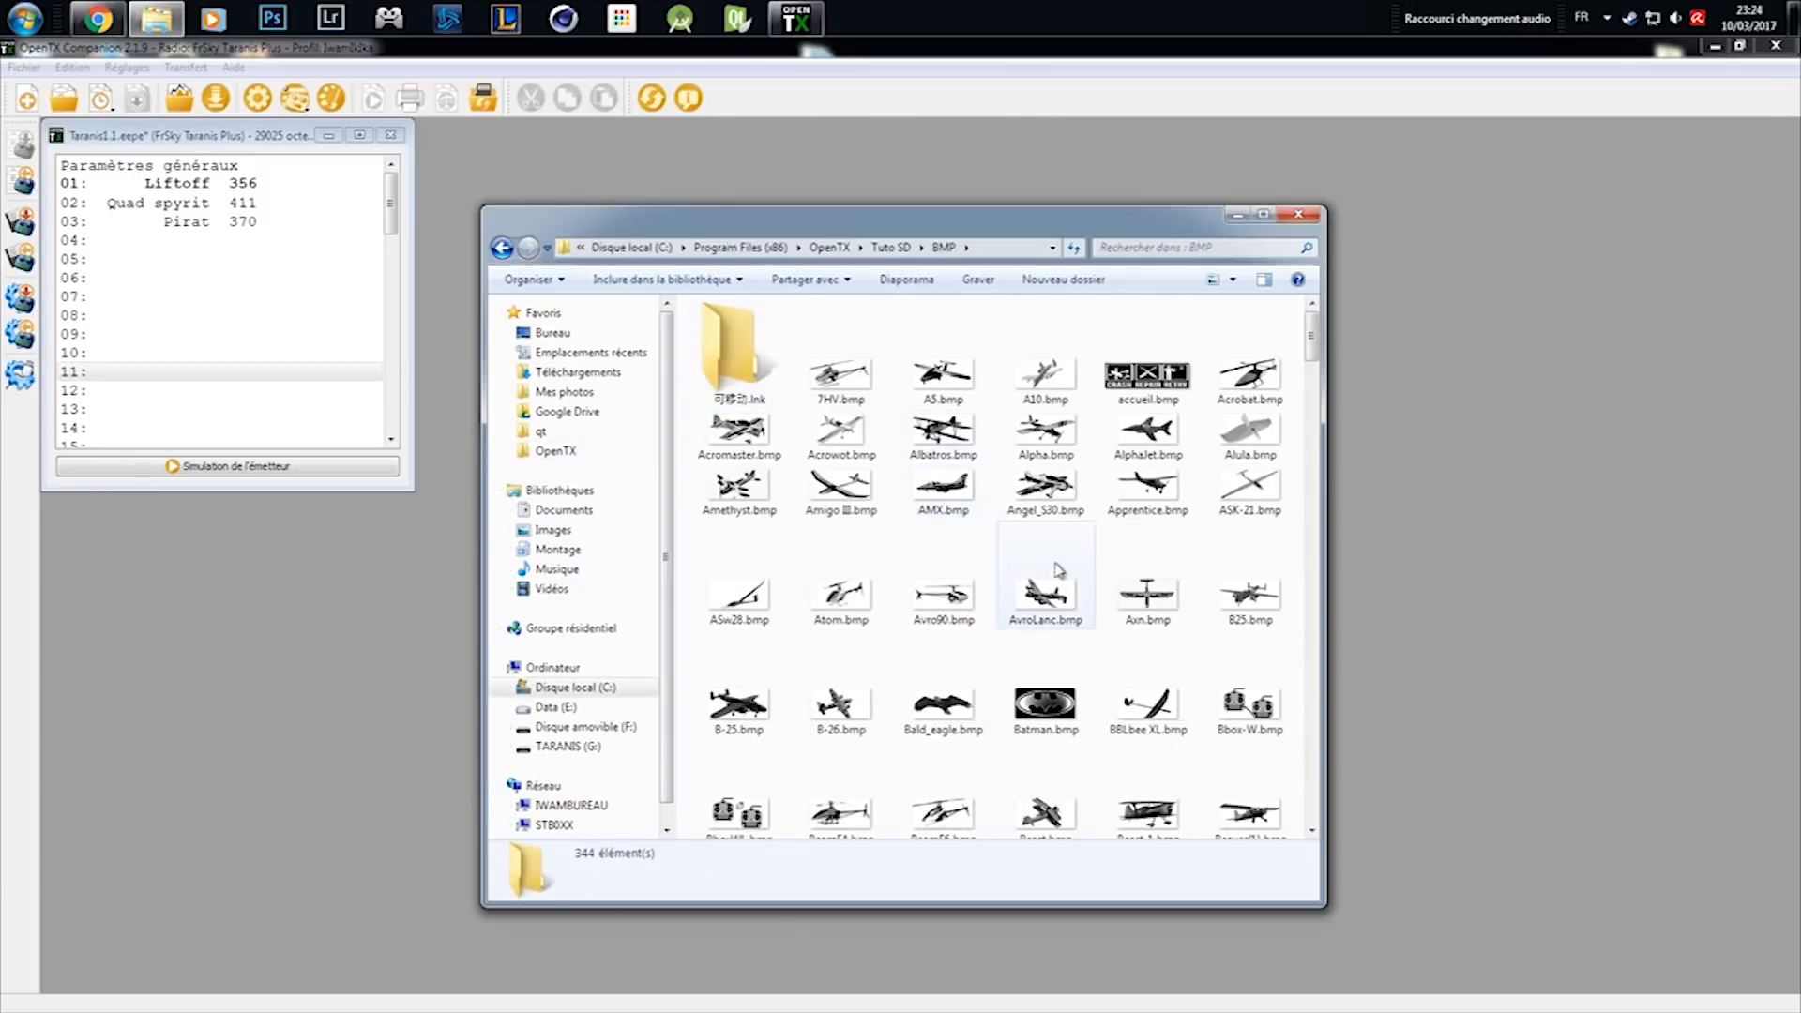
click(1044, 589)
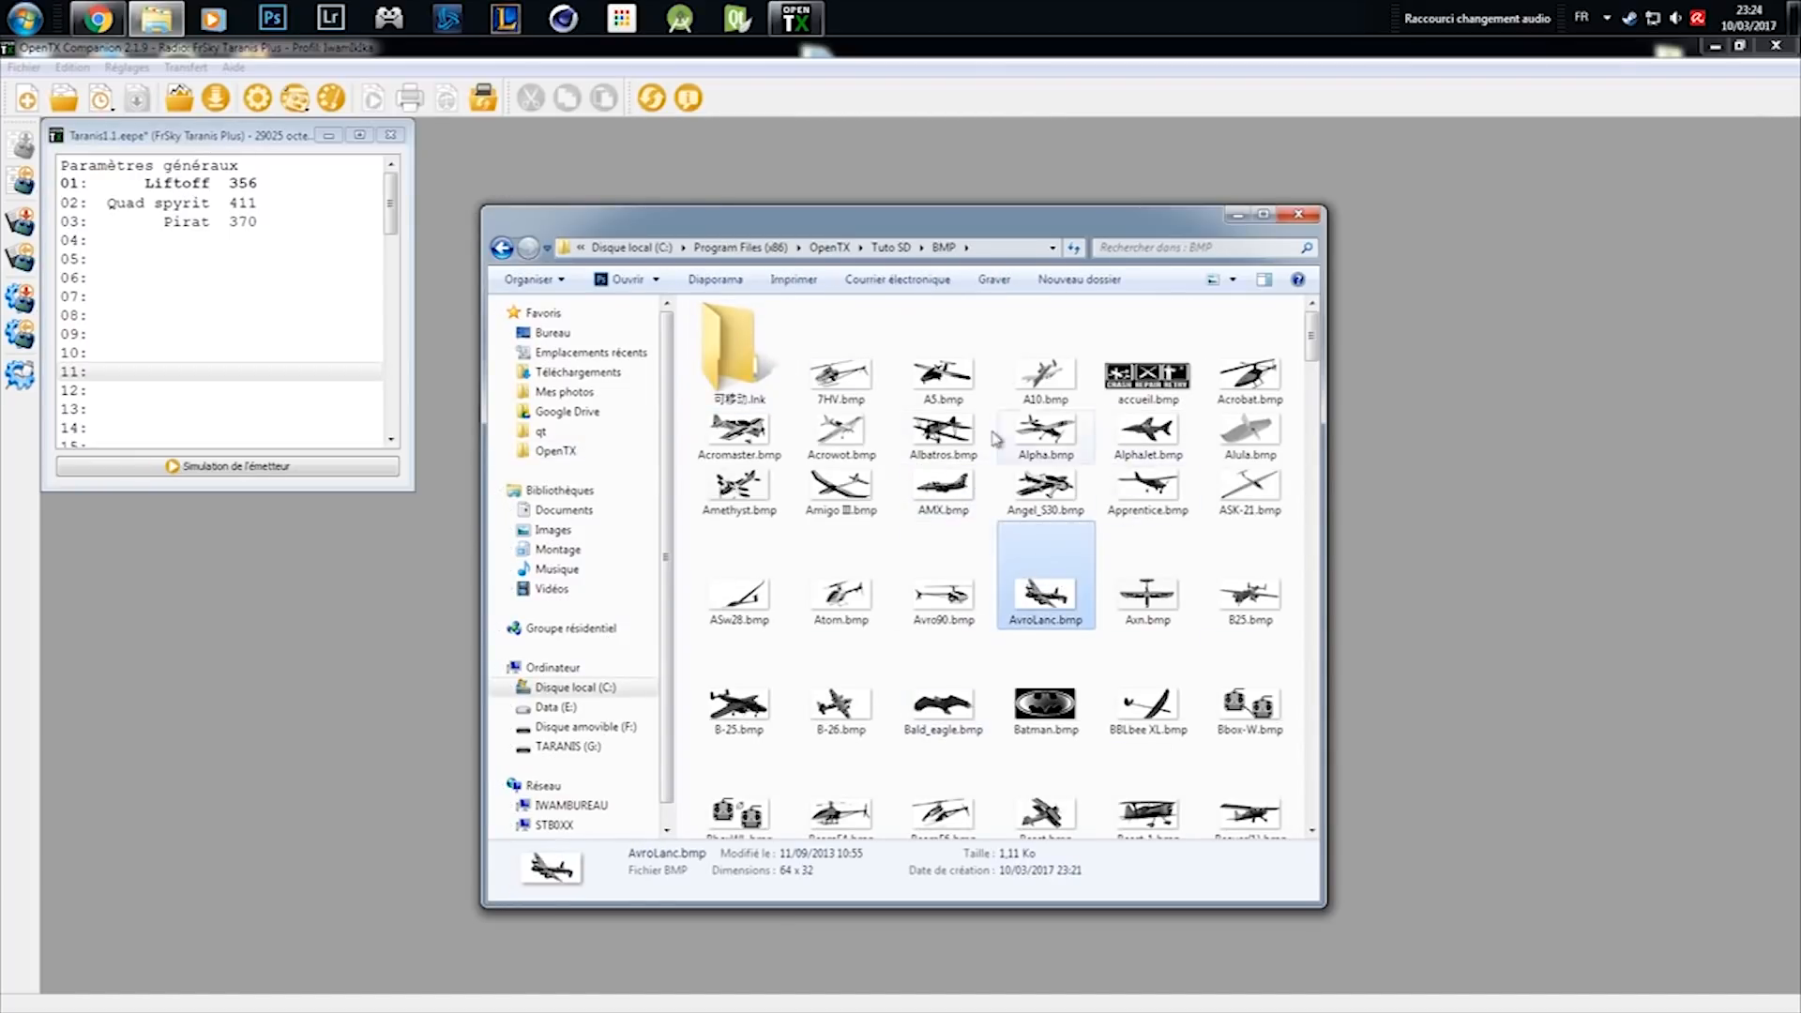
scroll(1051, 526, down, 5)
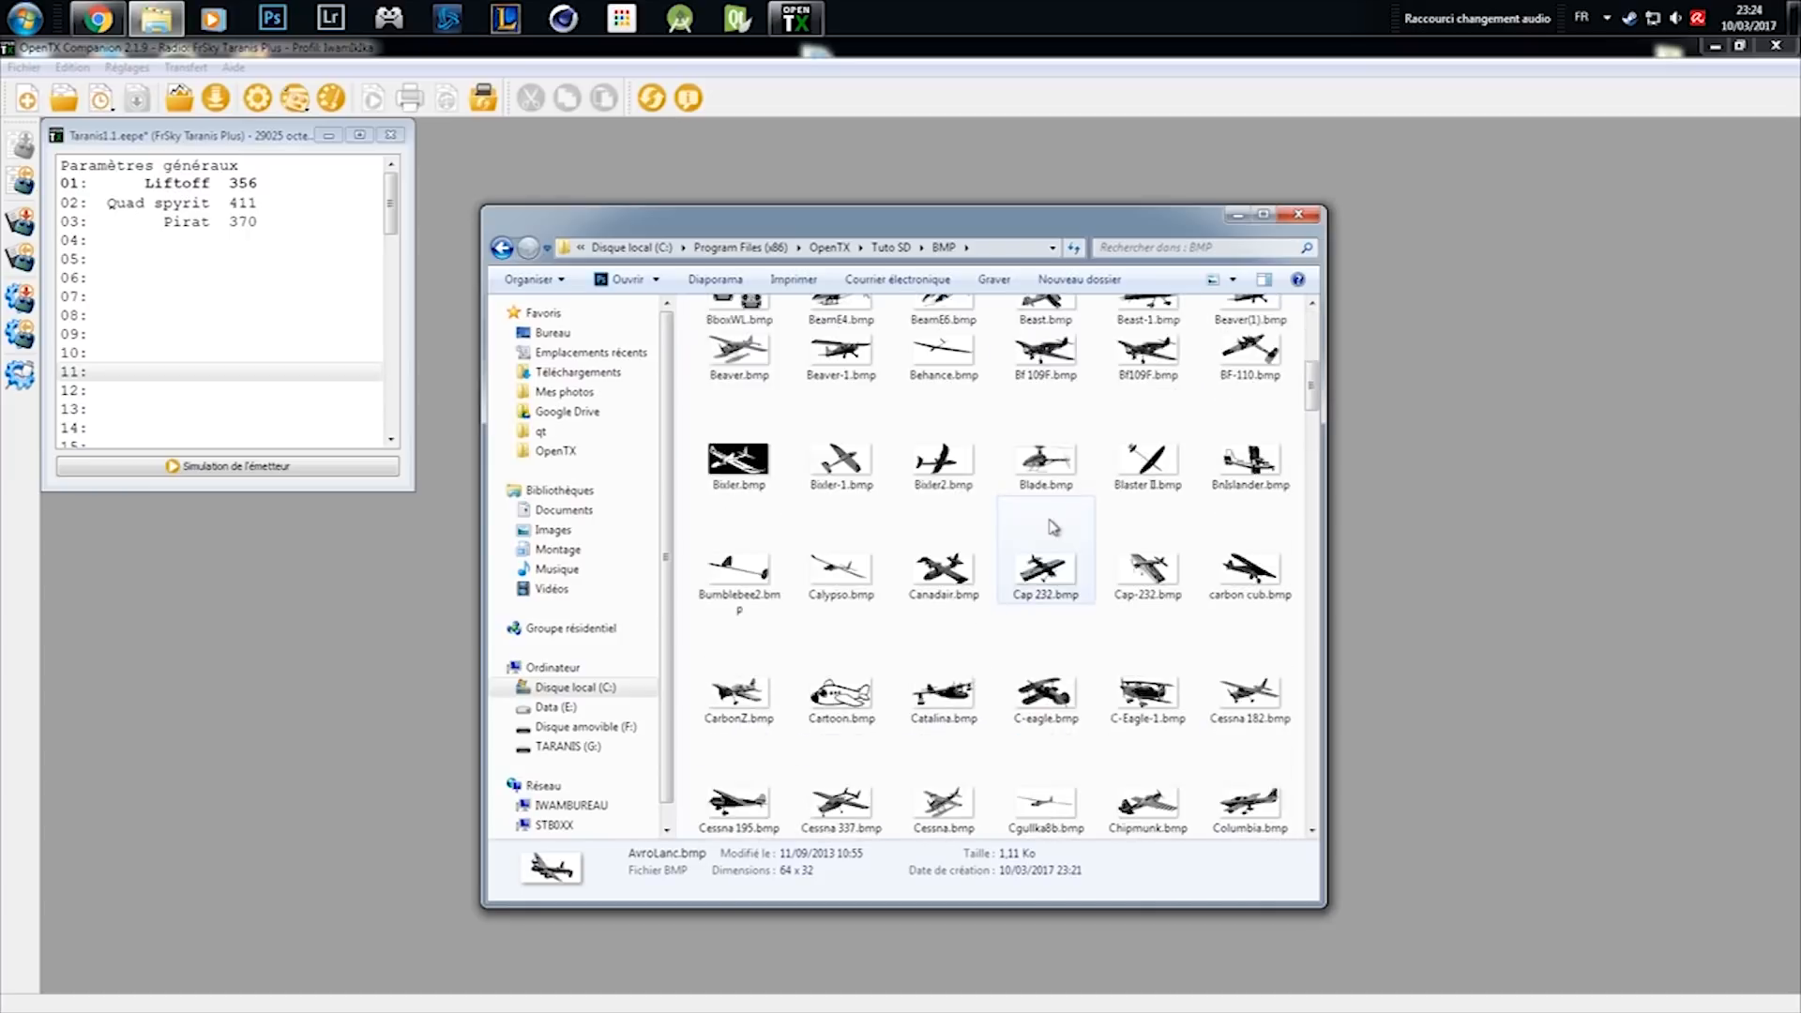
scroll(1057, 548, up, 5)
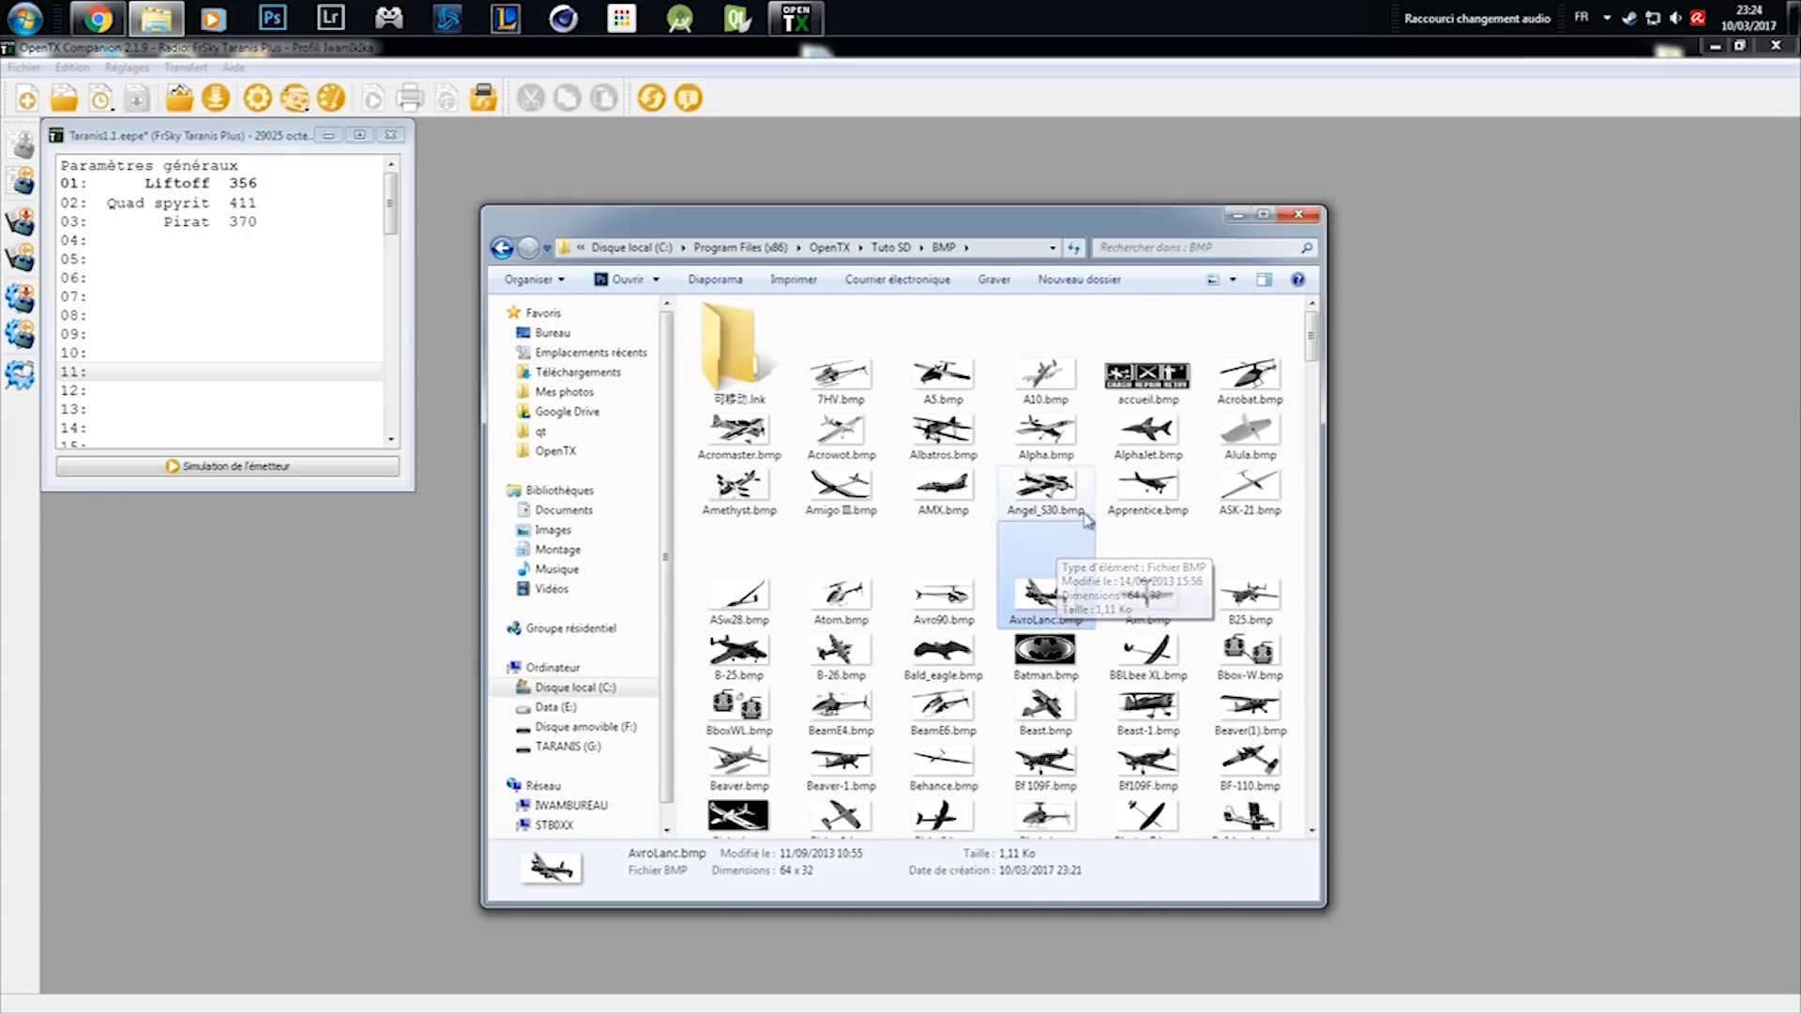
click(1027, 473)
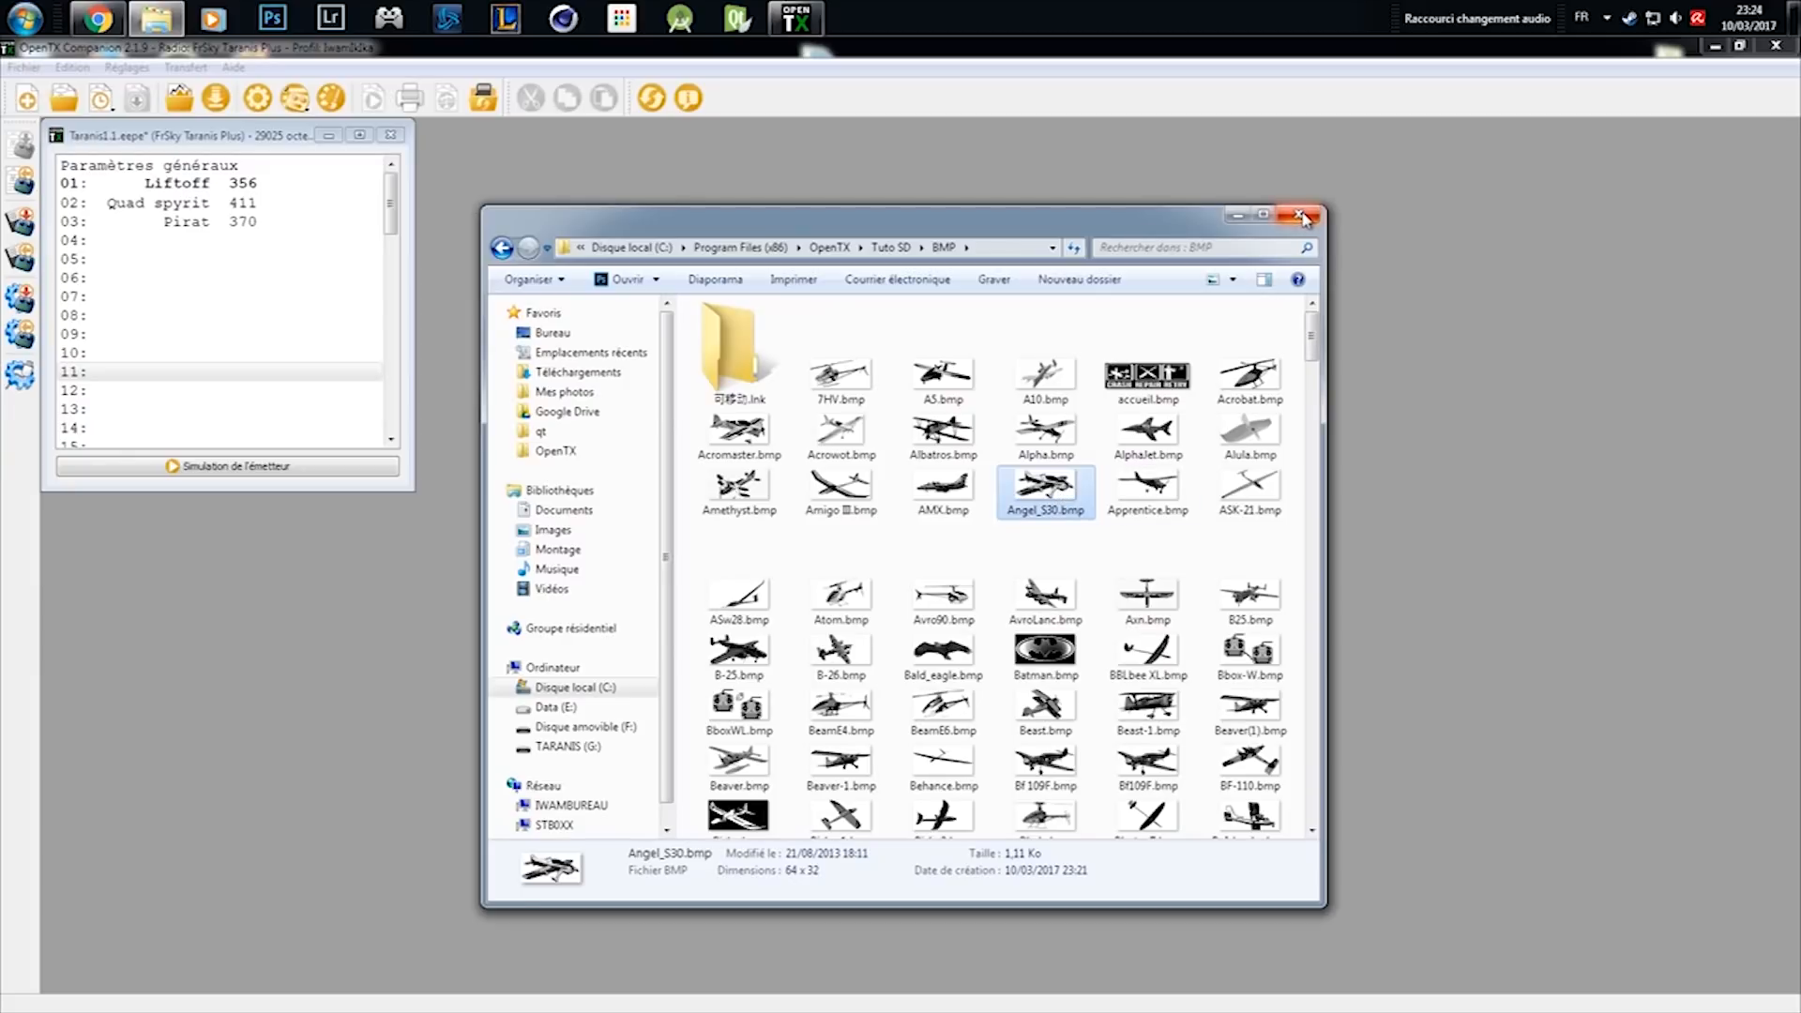
View the sound files in the Tuto SD\SOUNDS\fr folder and close the folder window
click(904, 253)
double_click(764, 455)
click(717, 357)
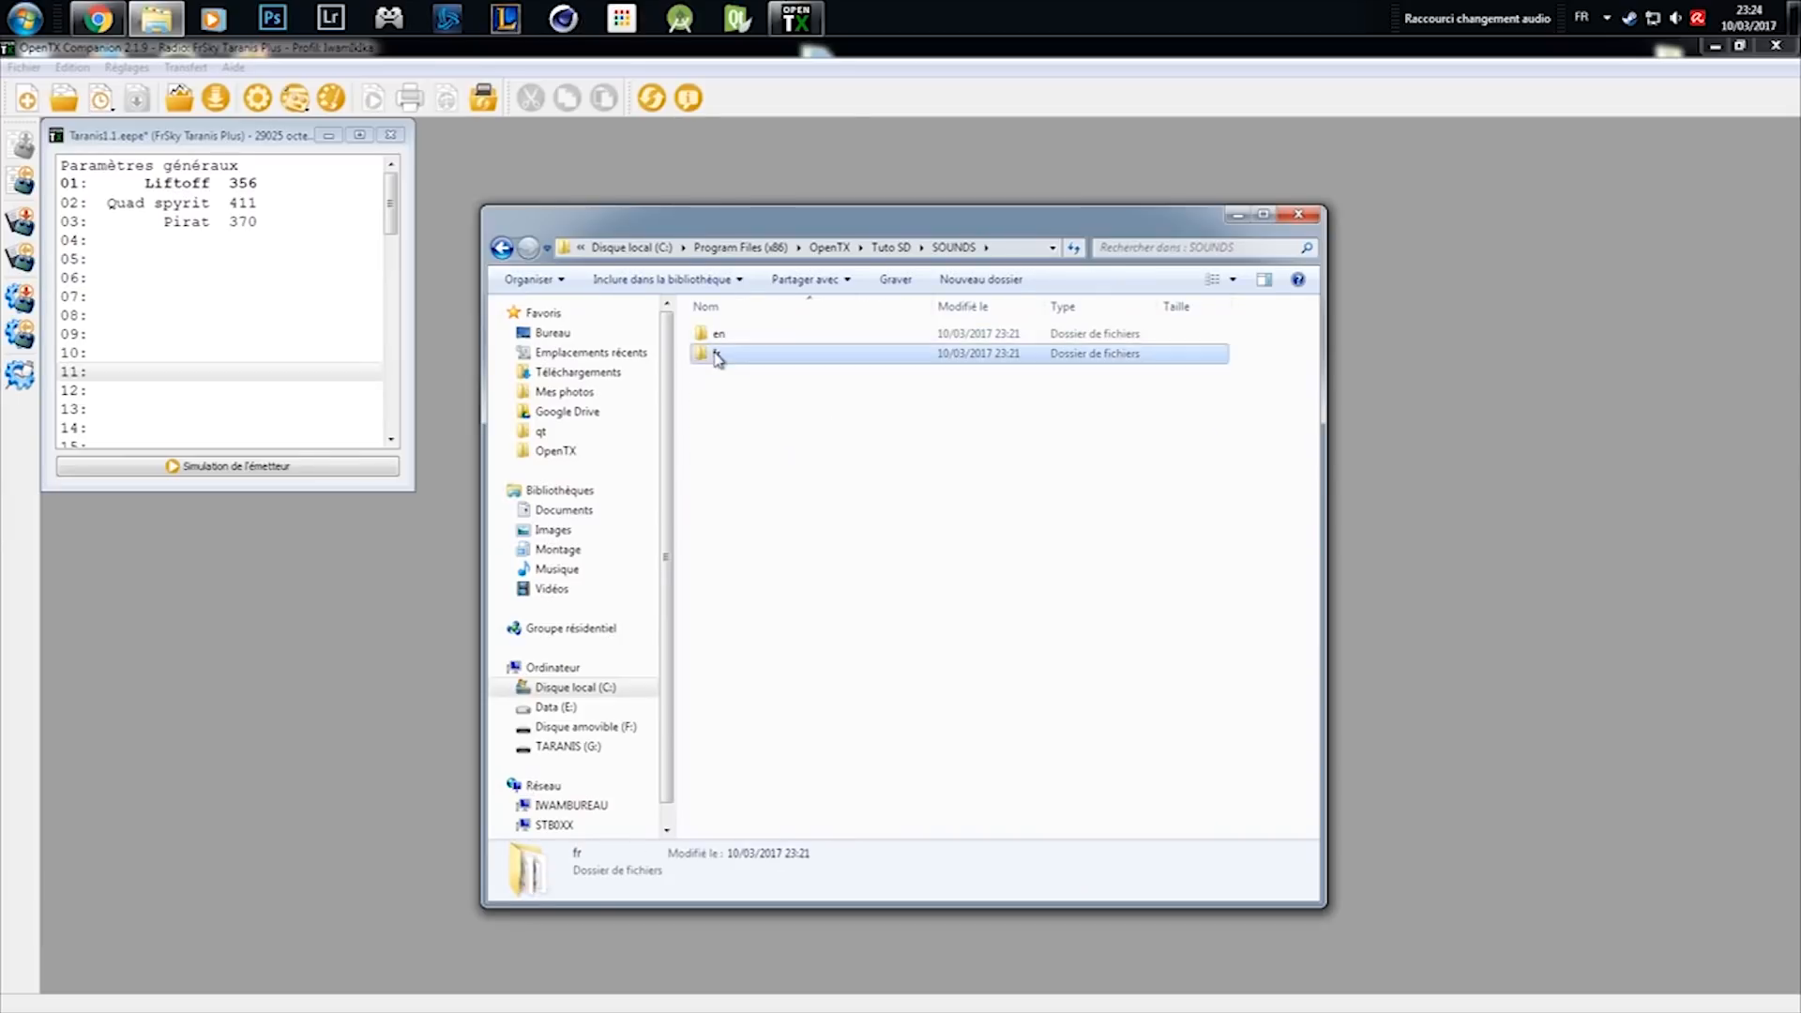
double_click(718, 357)
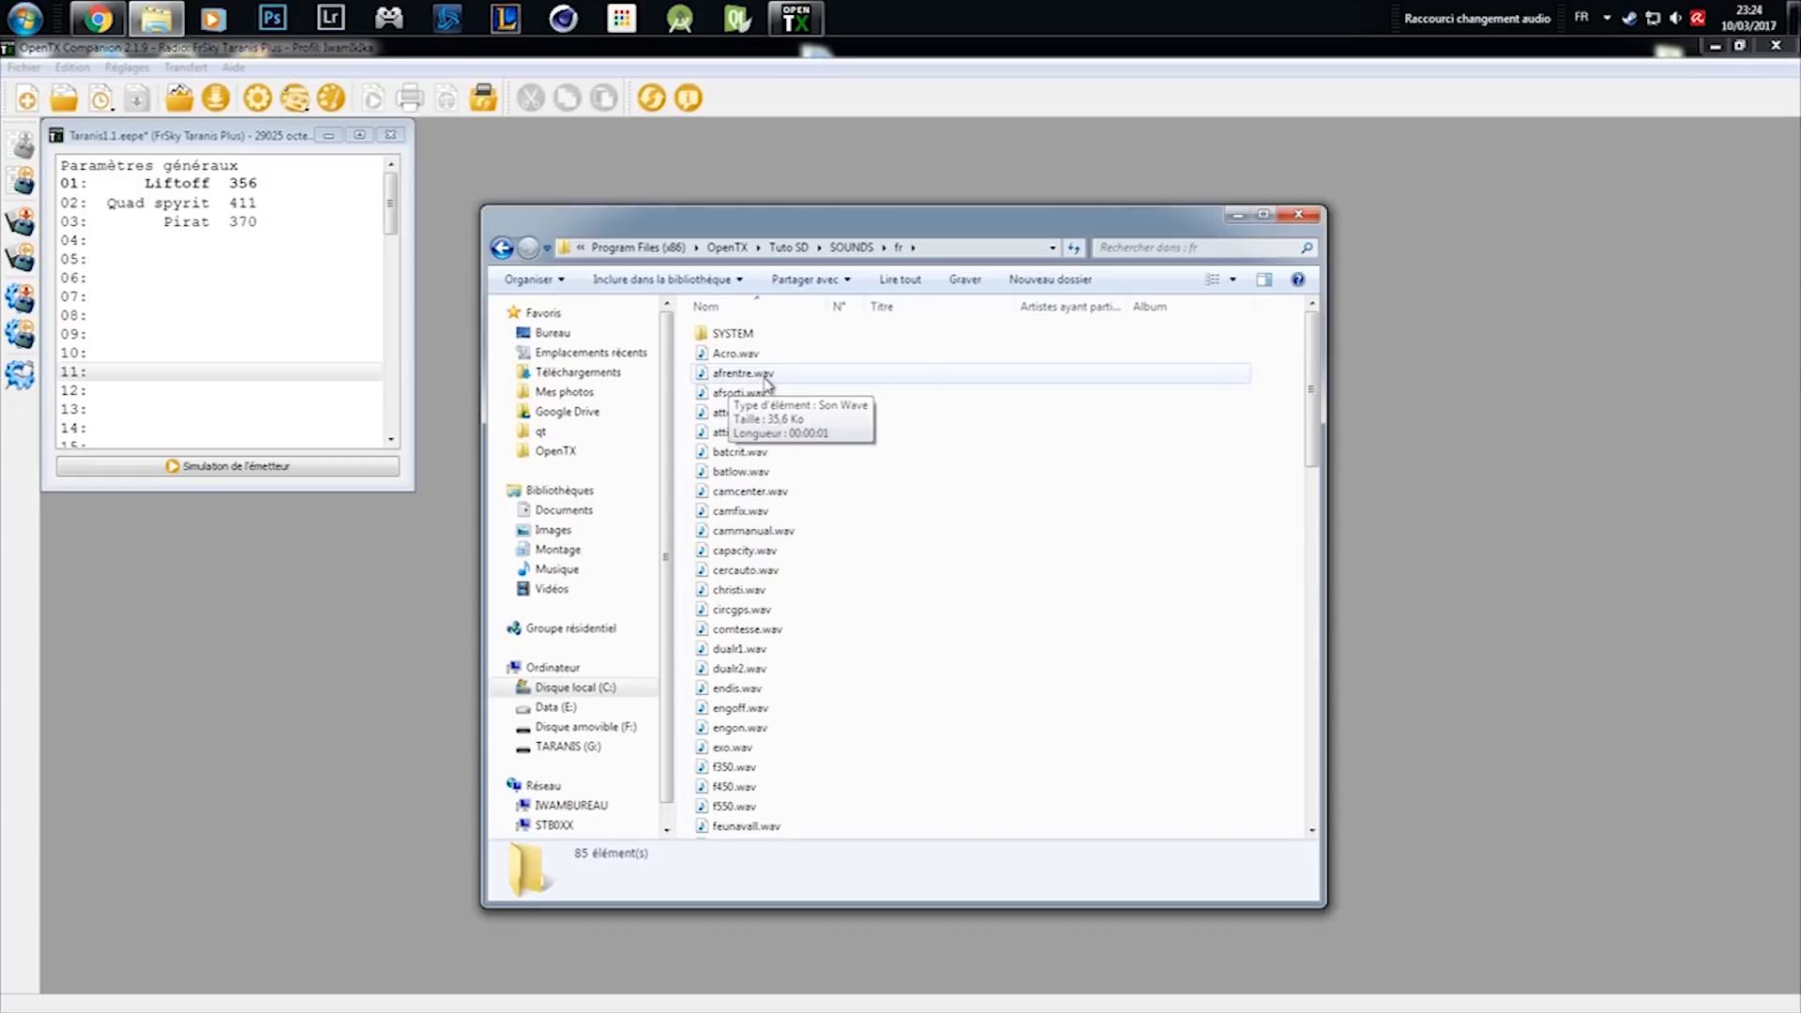
click(1300, 218)
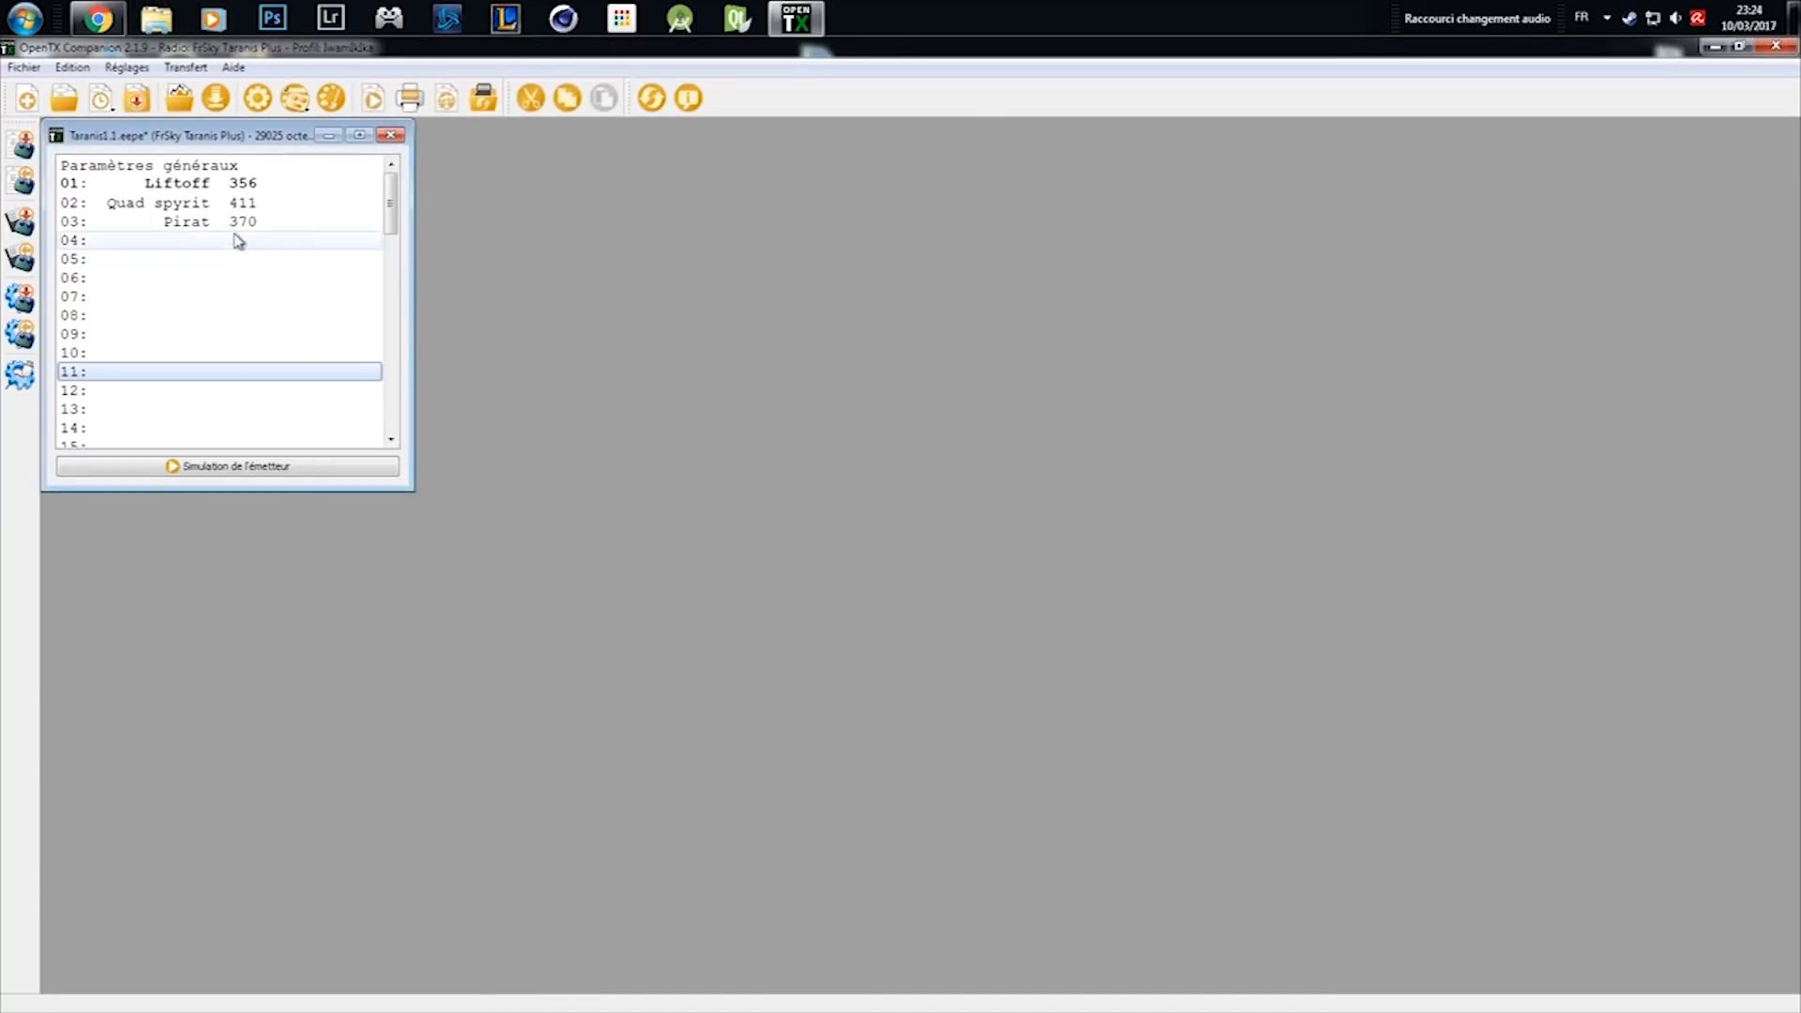
Review the Pirat model's available images and the sound files offered for special function FS1, then close the model editor
click(235, 225)
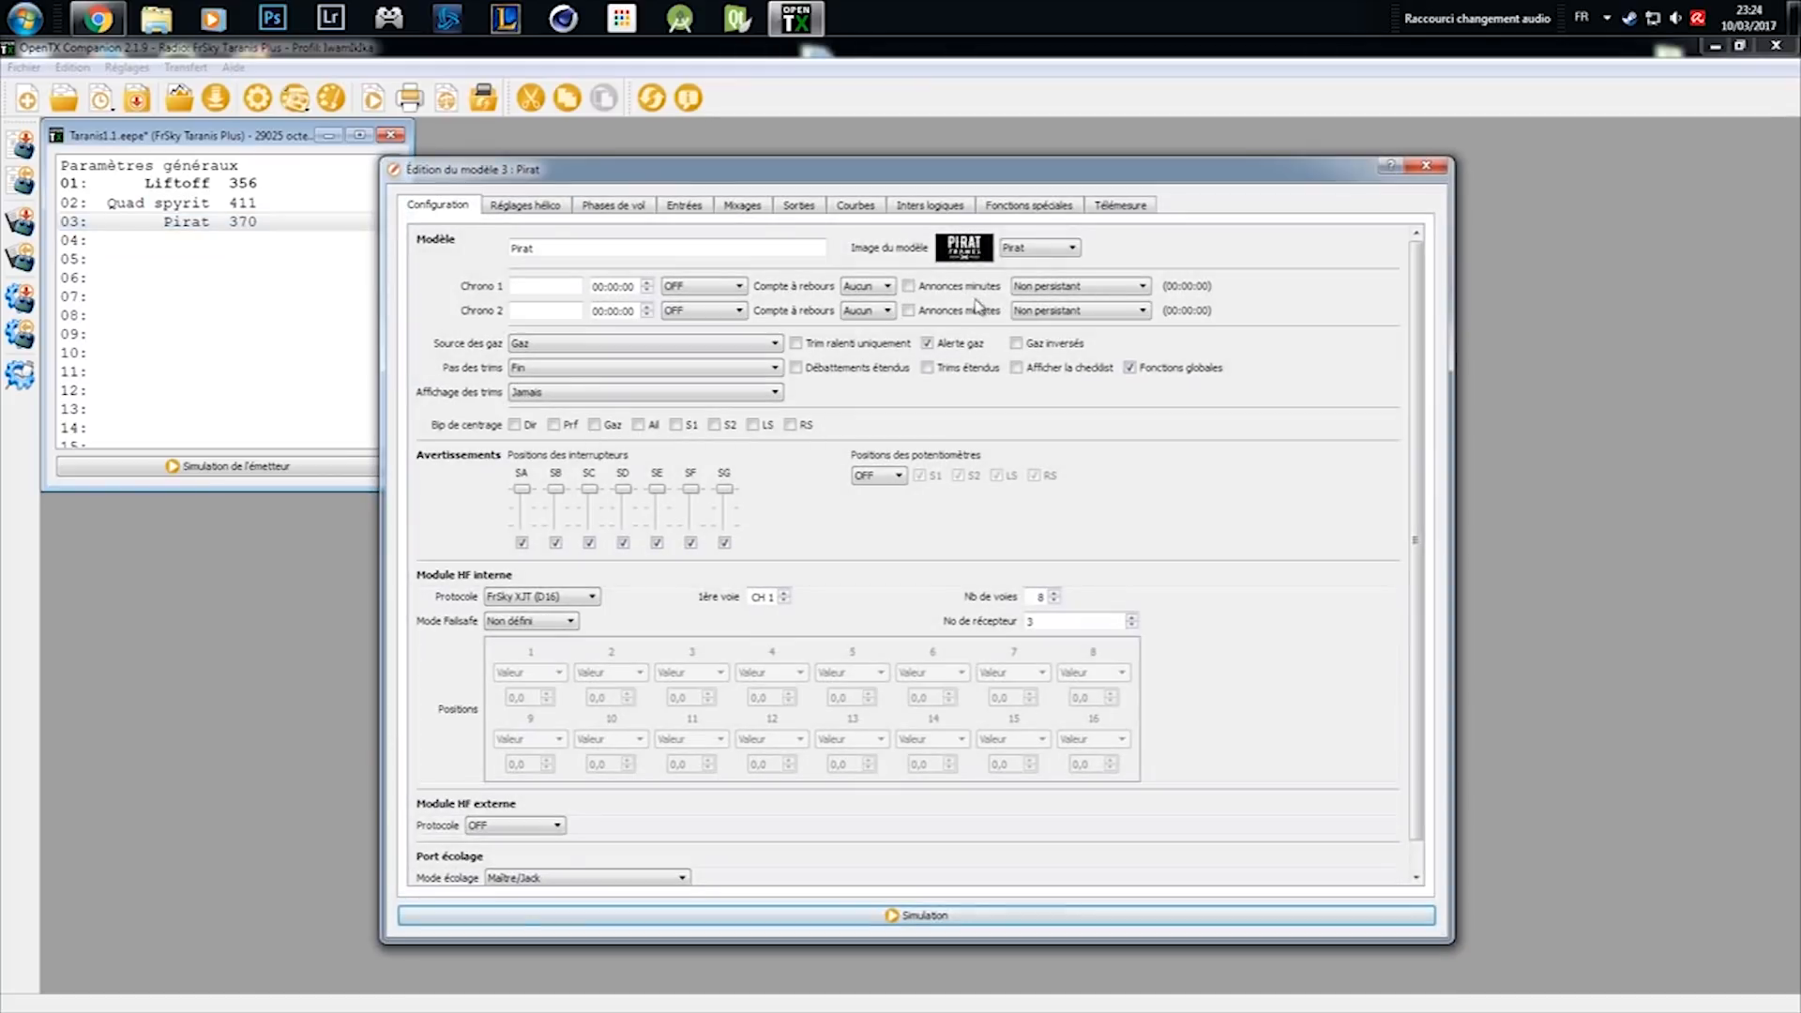
click(1051, 248)
click(1054, 208)
click(753, 273)
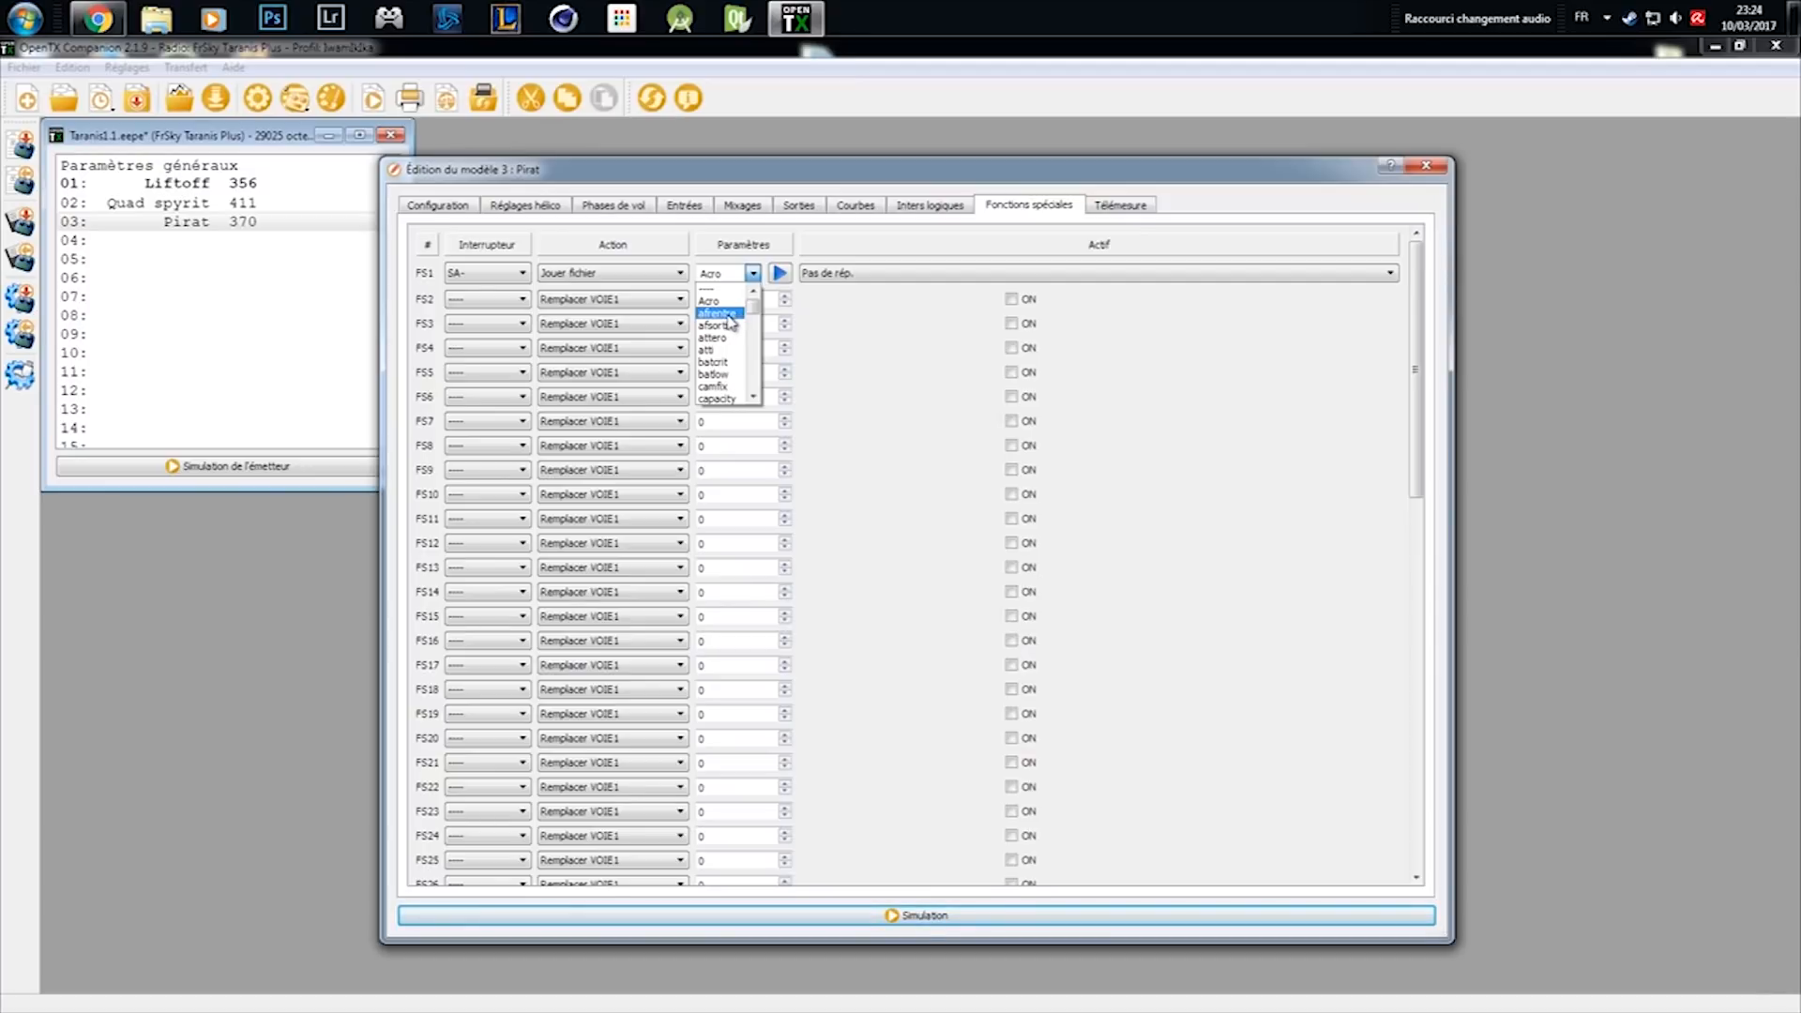
click(1434, 172)
click(1434, 172)
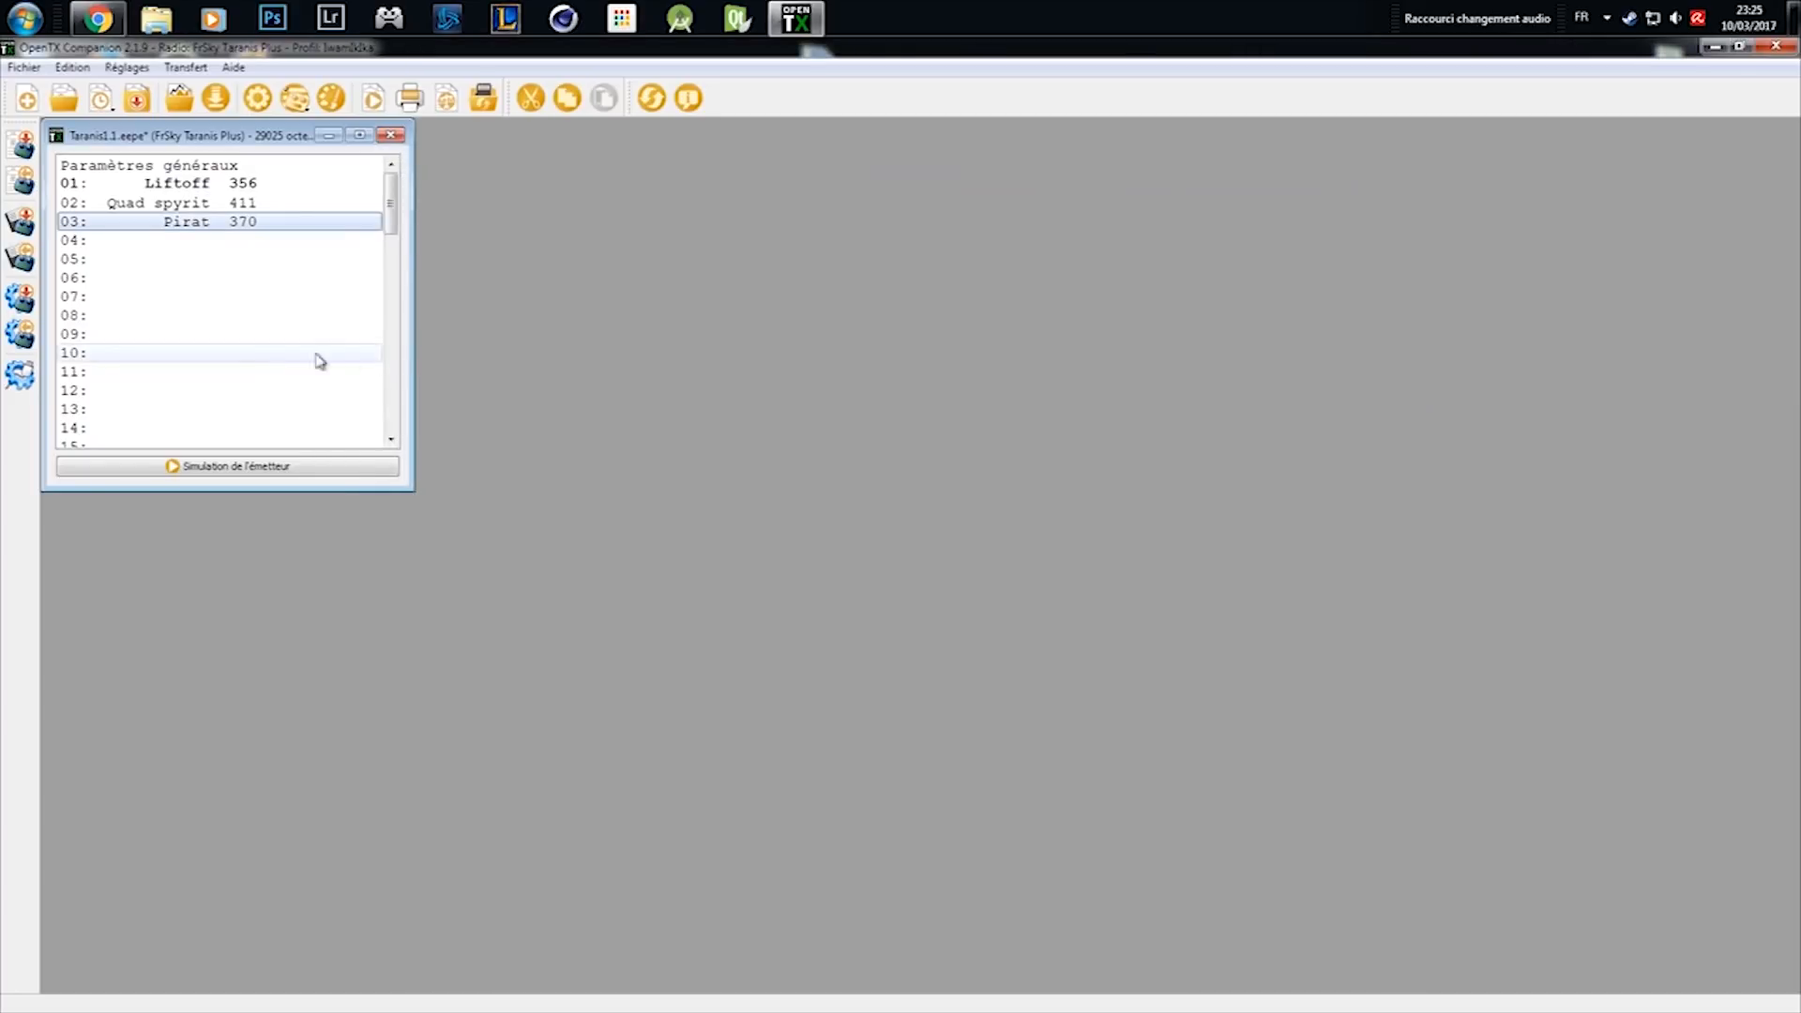
click(273, 354)
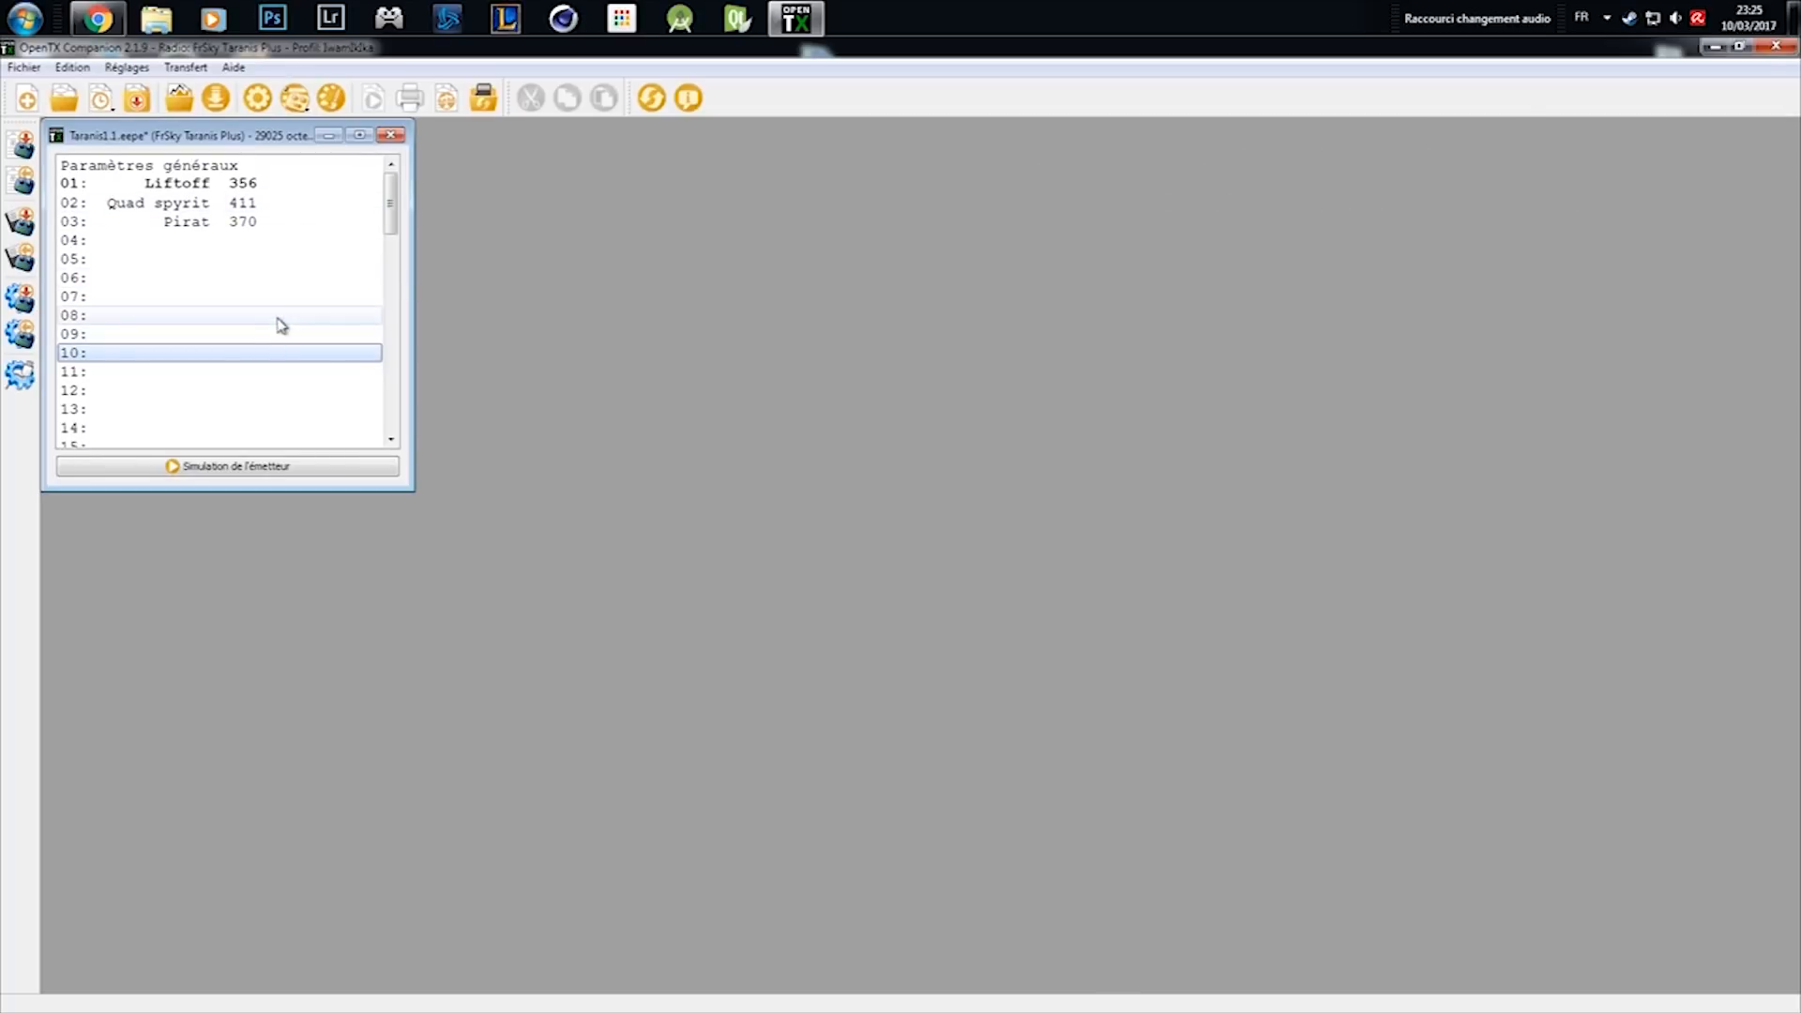
Set the radio profile's splash screen to CRR.bmp from the CarteSD\BMP folder and save the settings
click(260, 101)
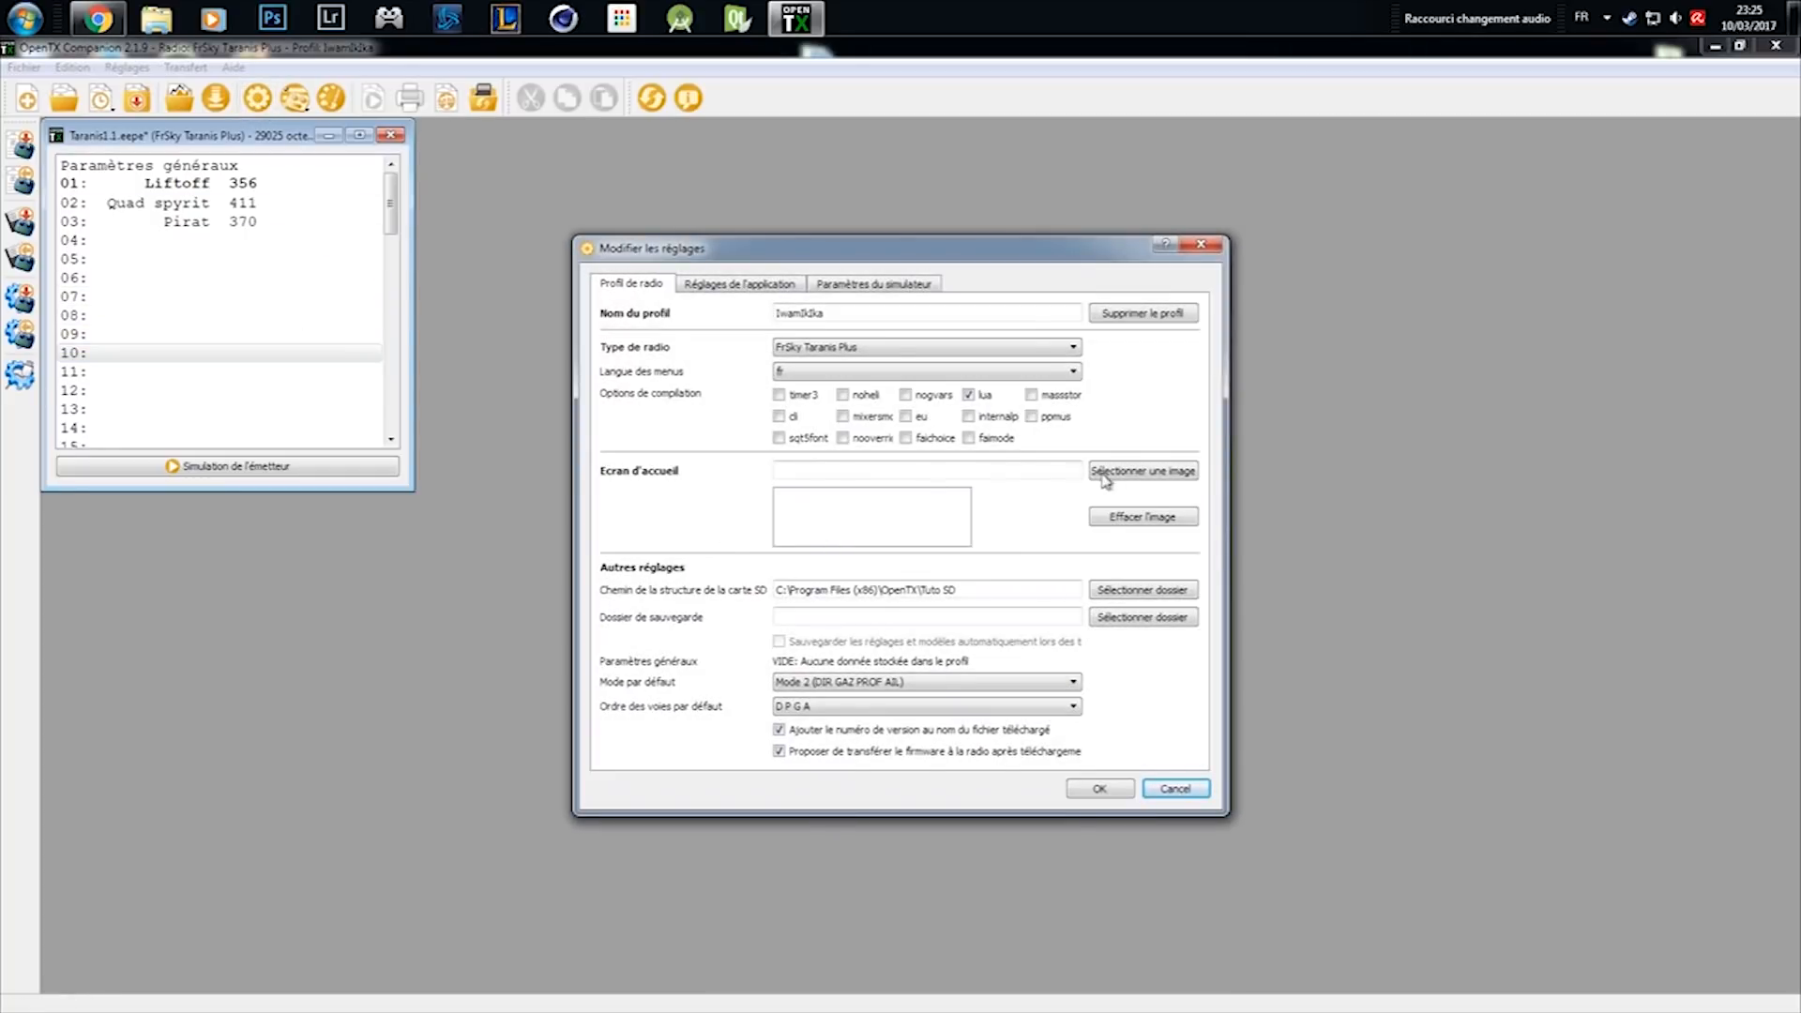
click(1131, 471)
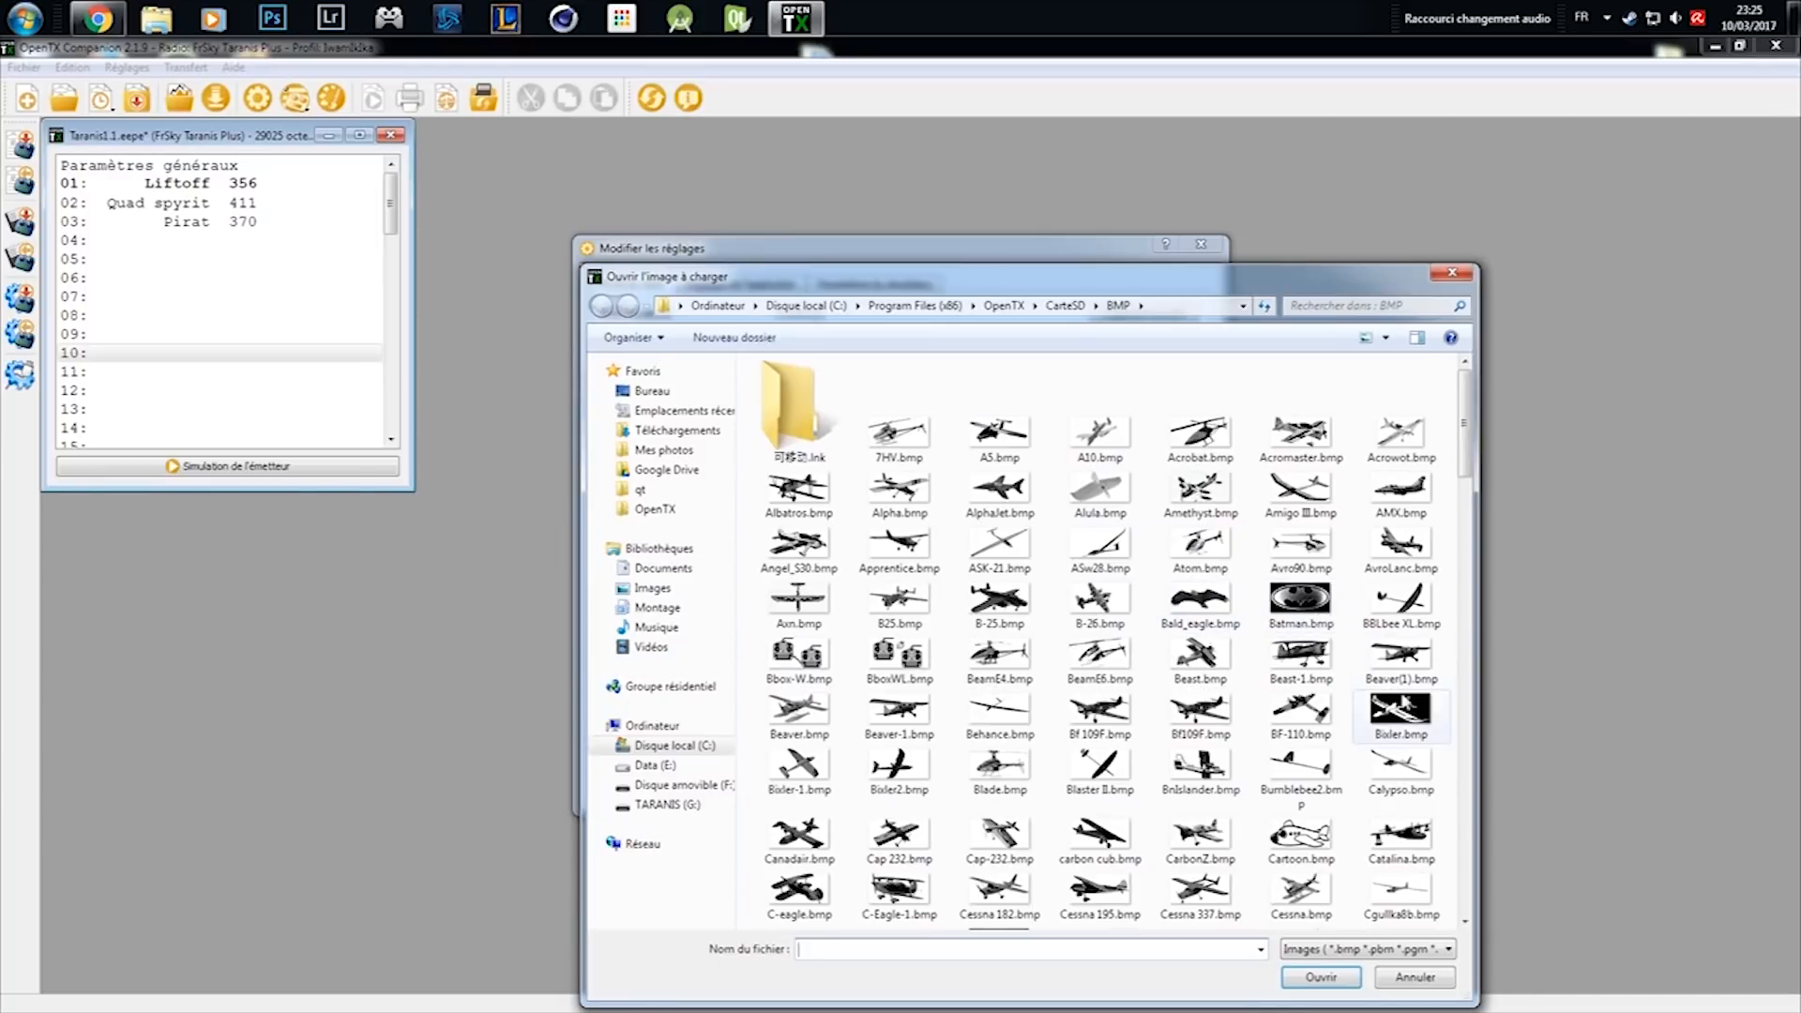
click(898, 774)
scroll(844, 694, down, 3)
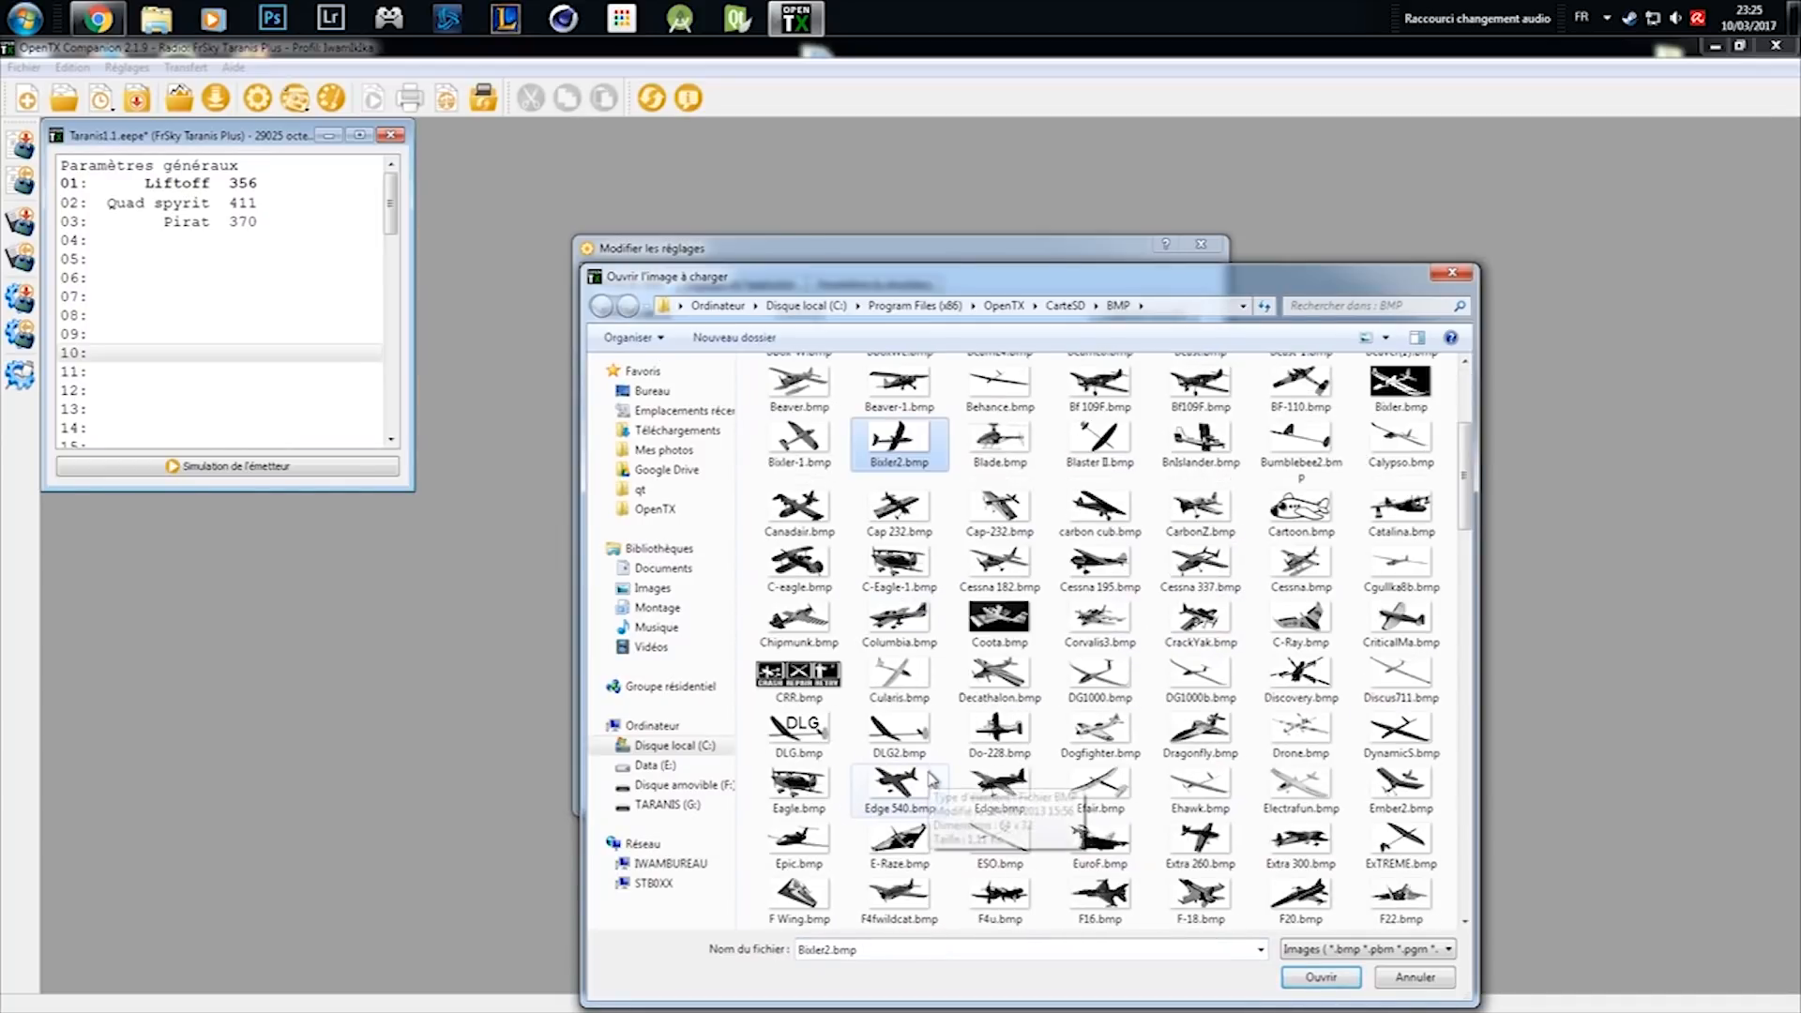
double_click(825, 692)
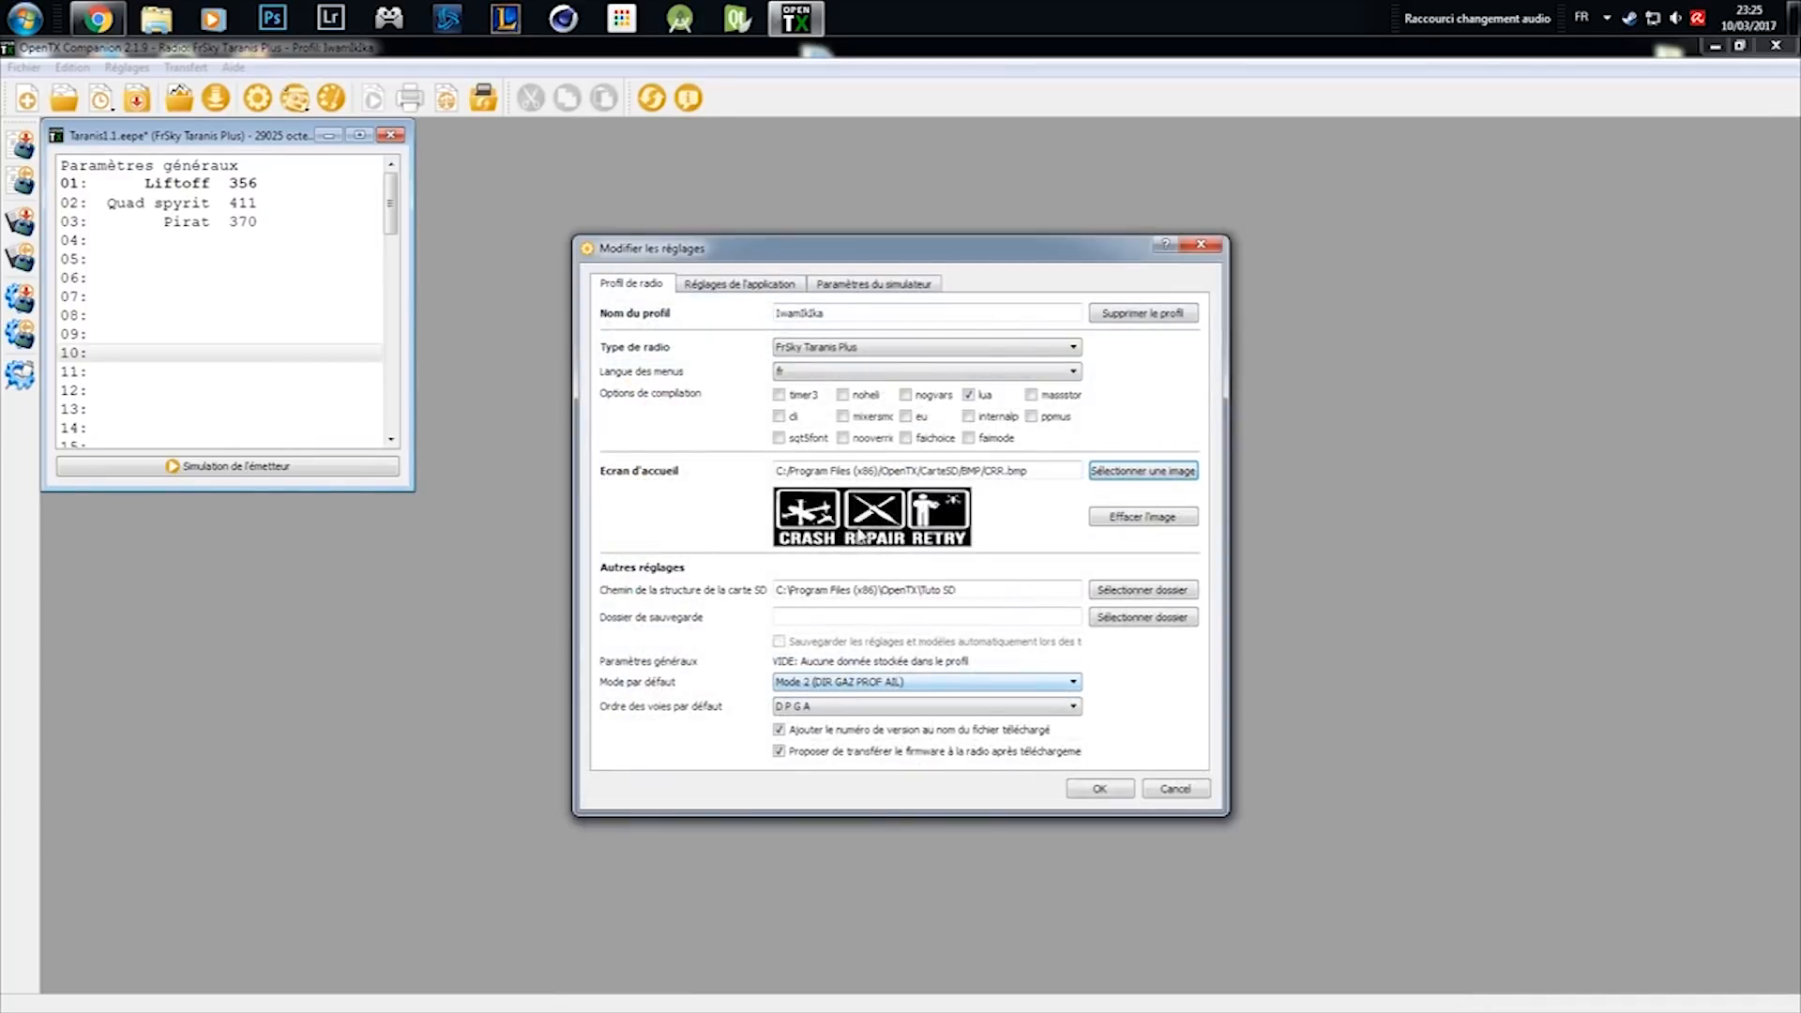
click(1099, 788)
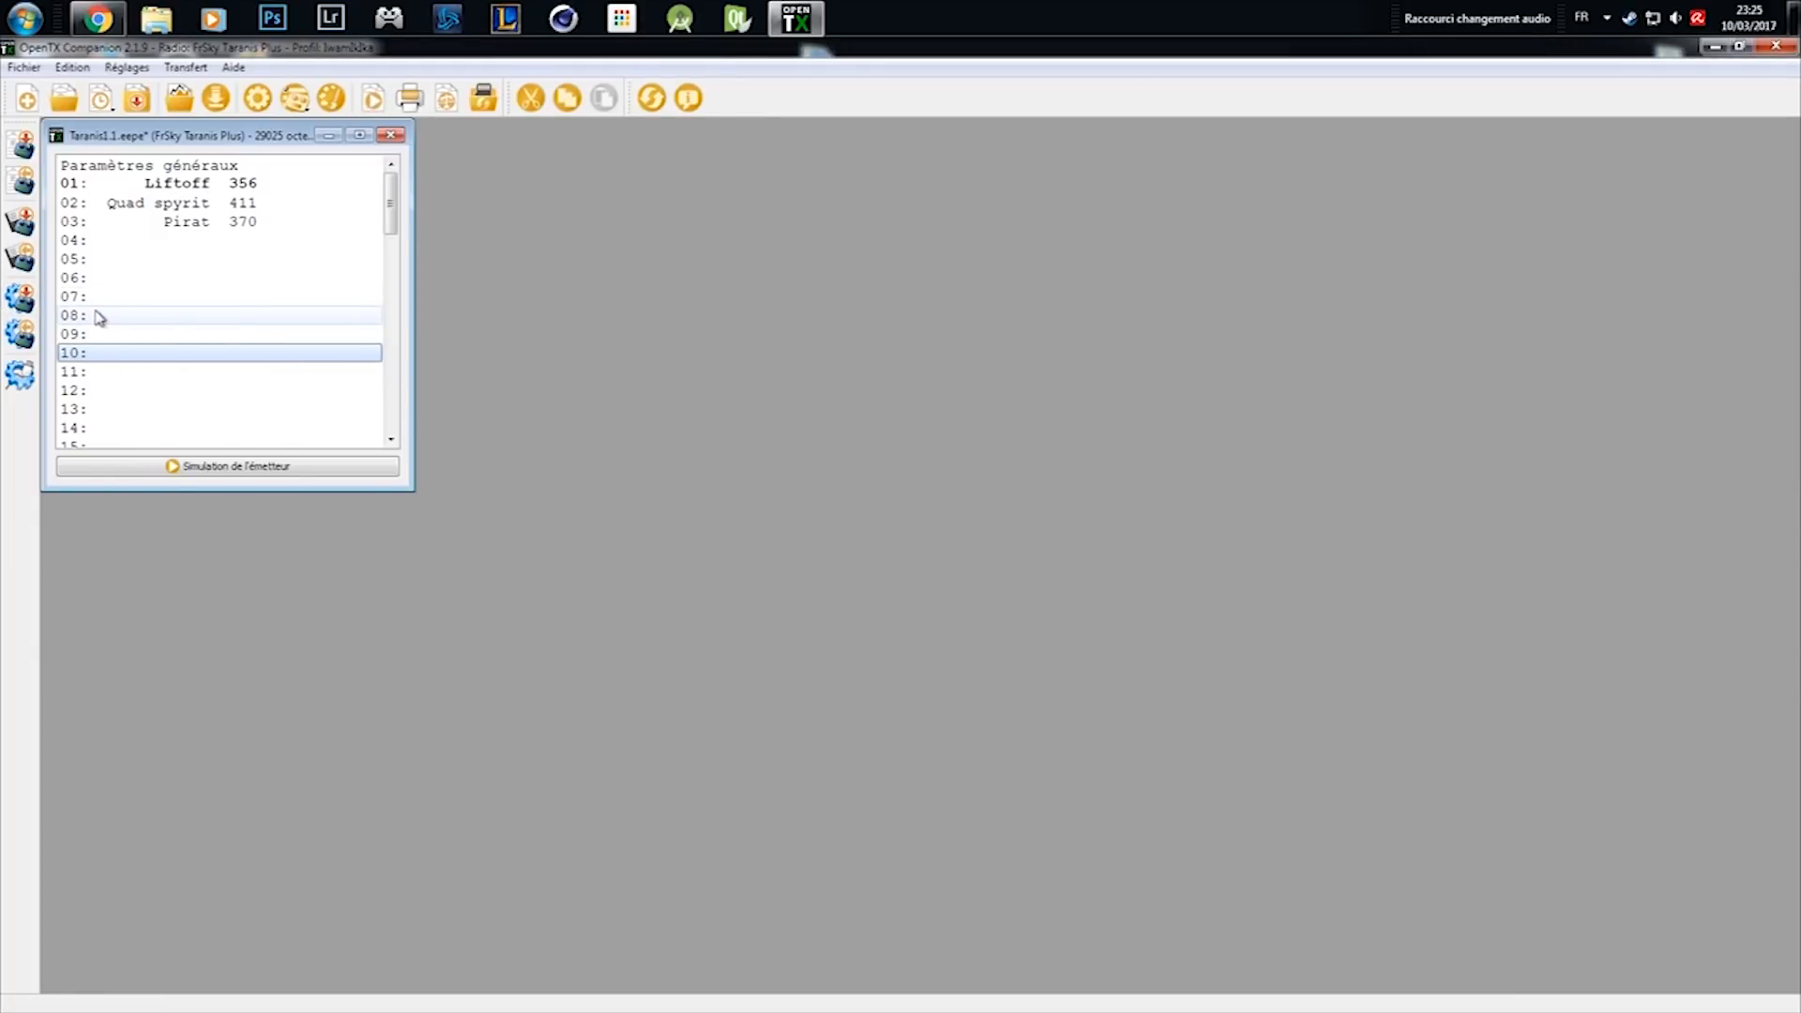
Transfer the opentx-taranisplus-lua-fr-2.1.9.bin firmware to the radio using the profile's splash screen, after previewing the firmware's own, and close the progress window
click(26, 299)
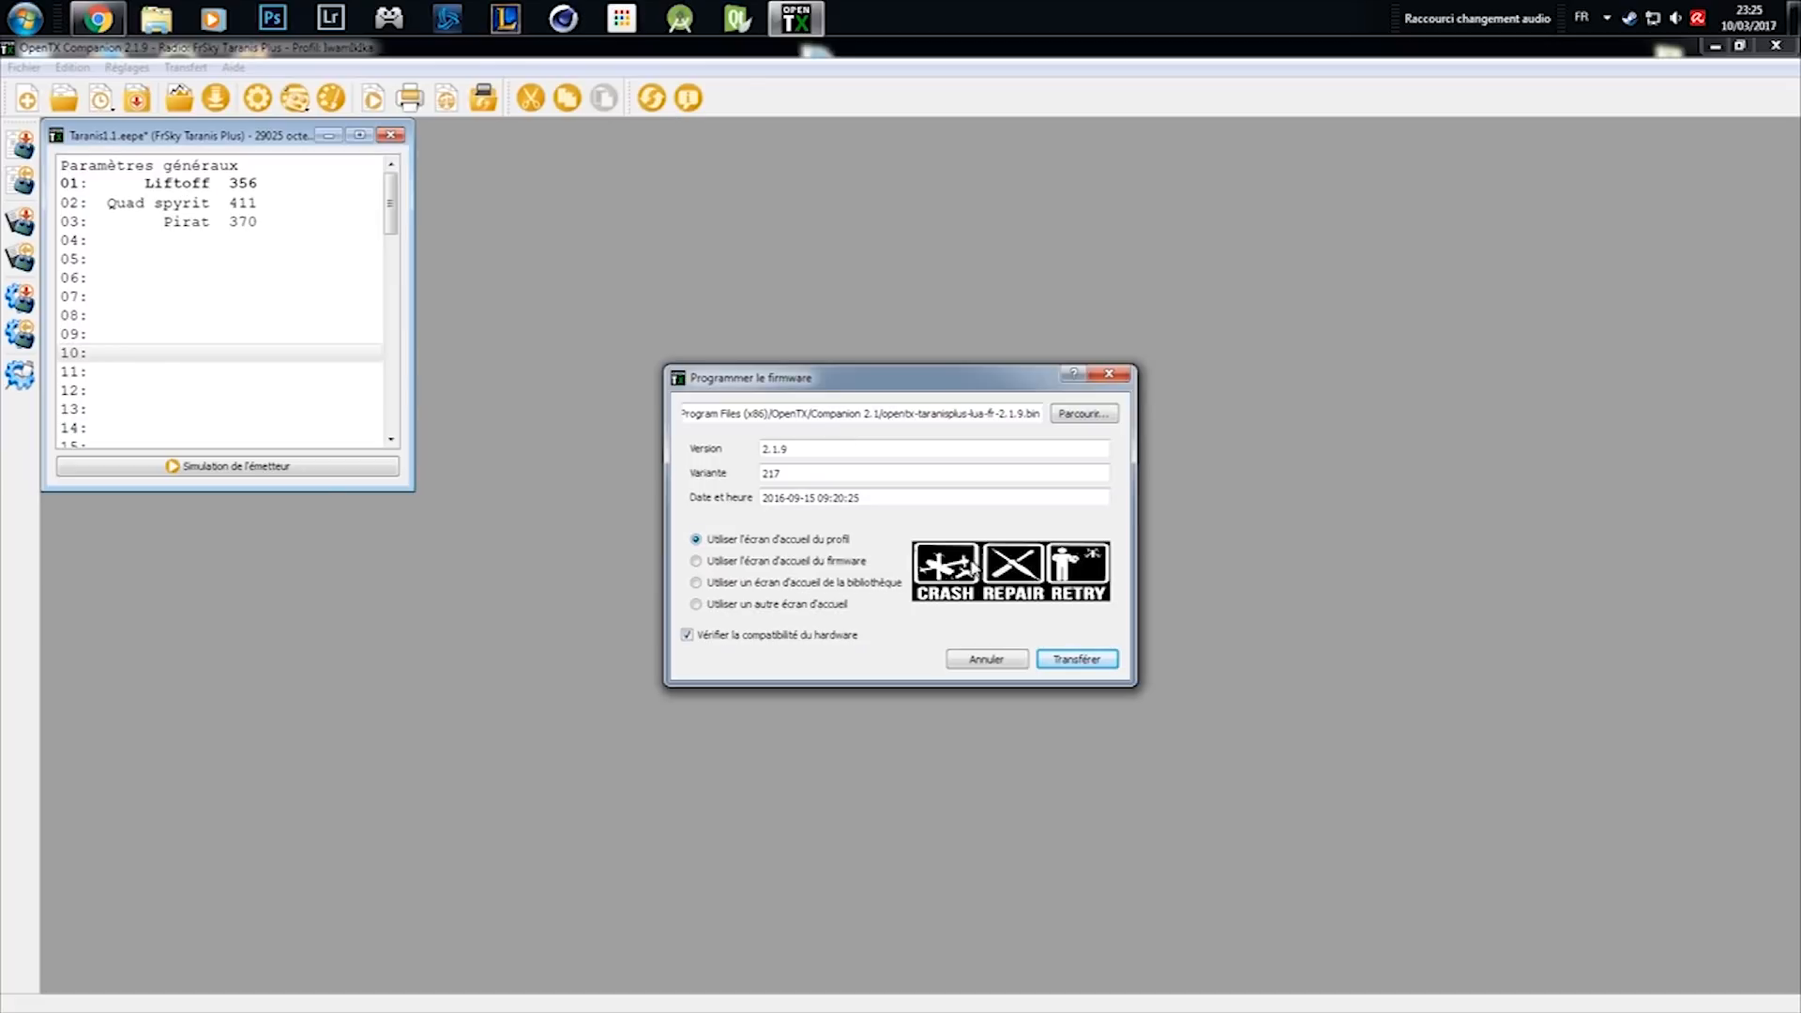
click(796, 563)
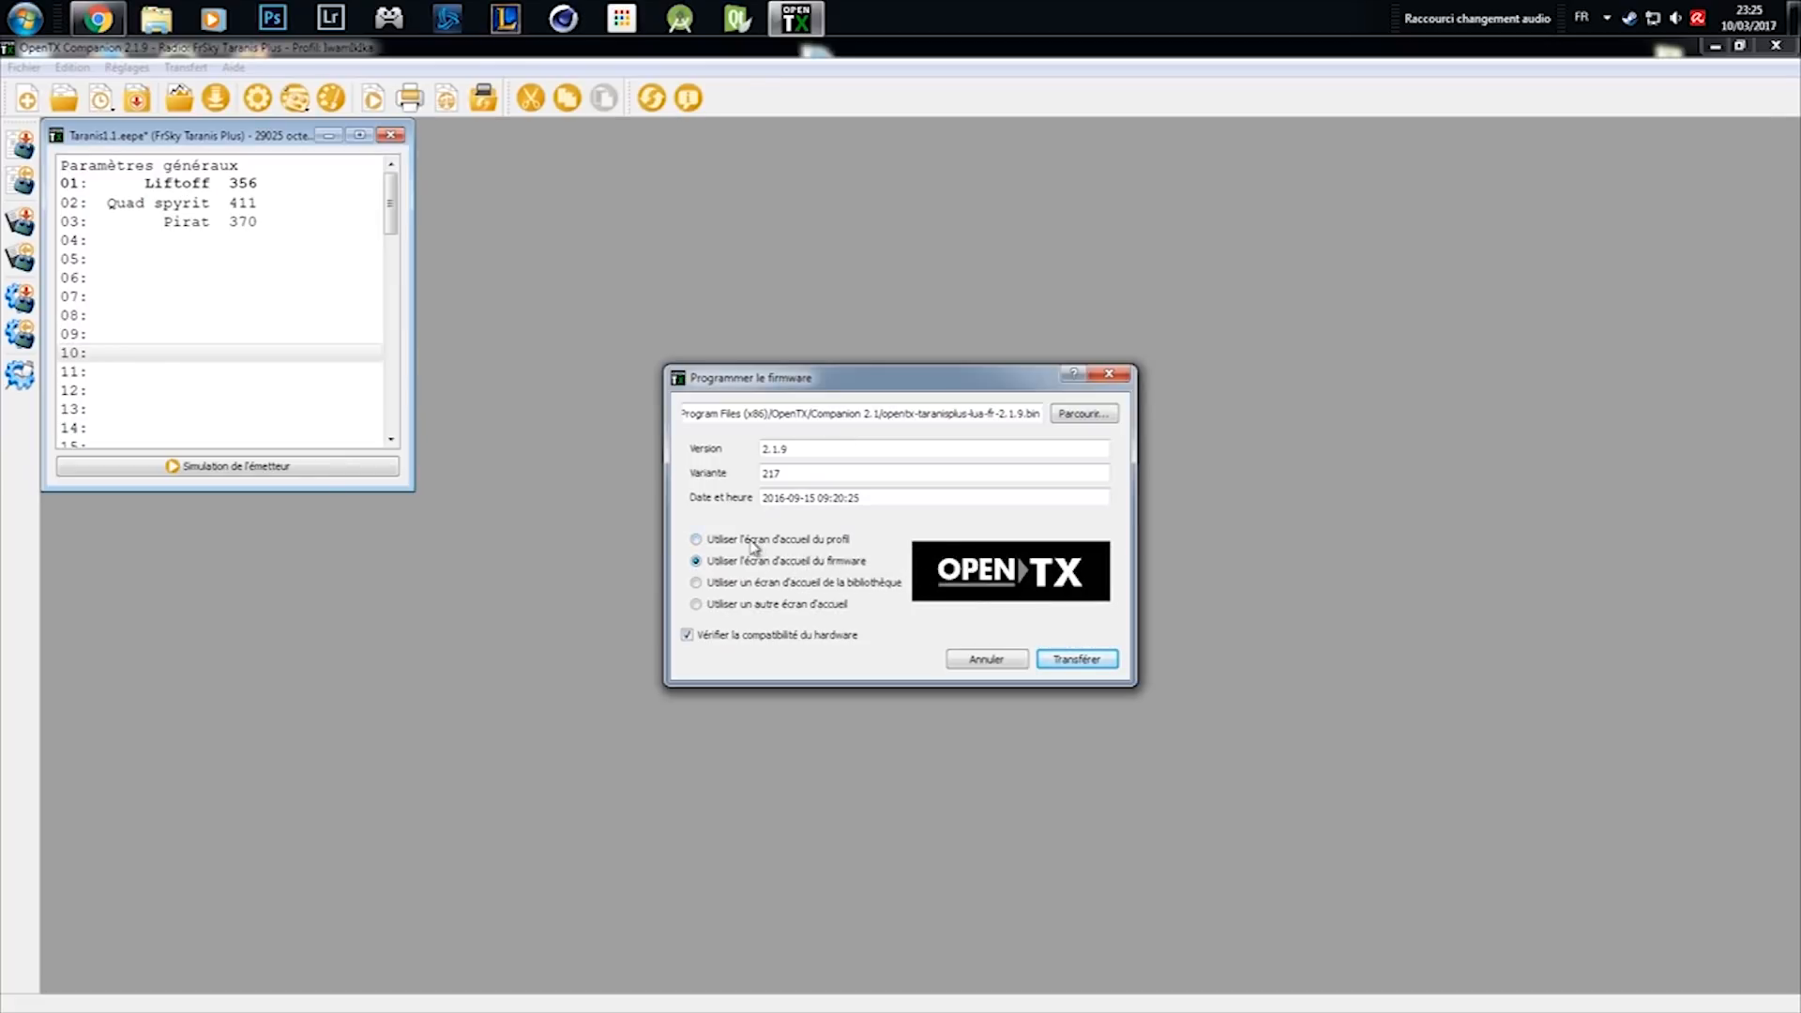
click(699, 542)
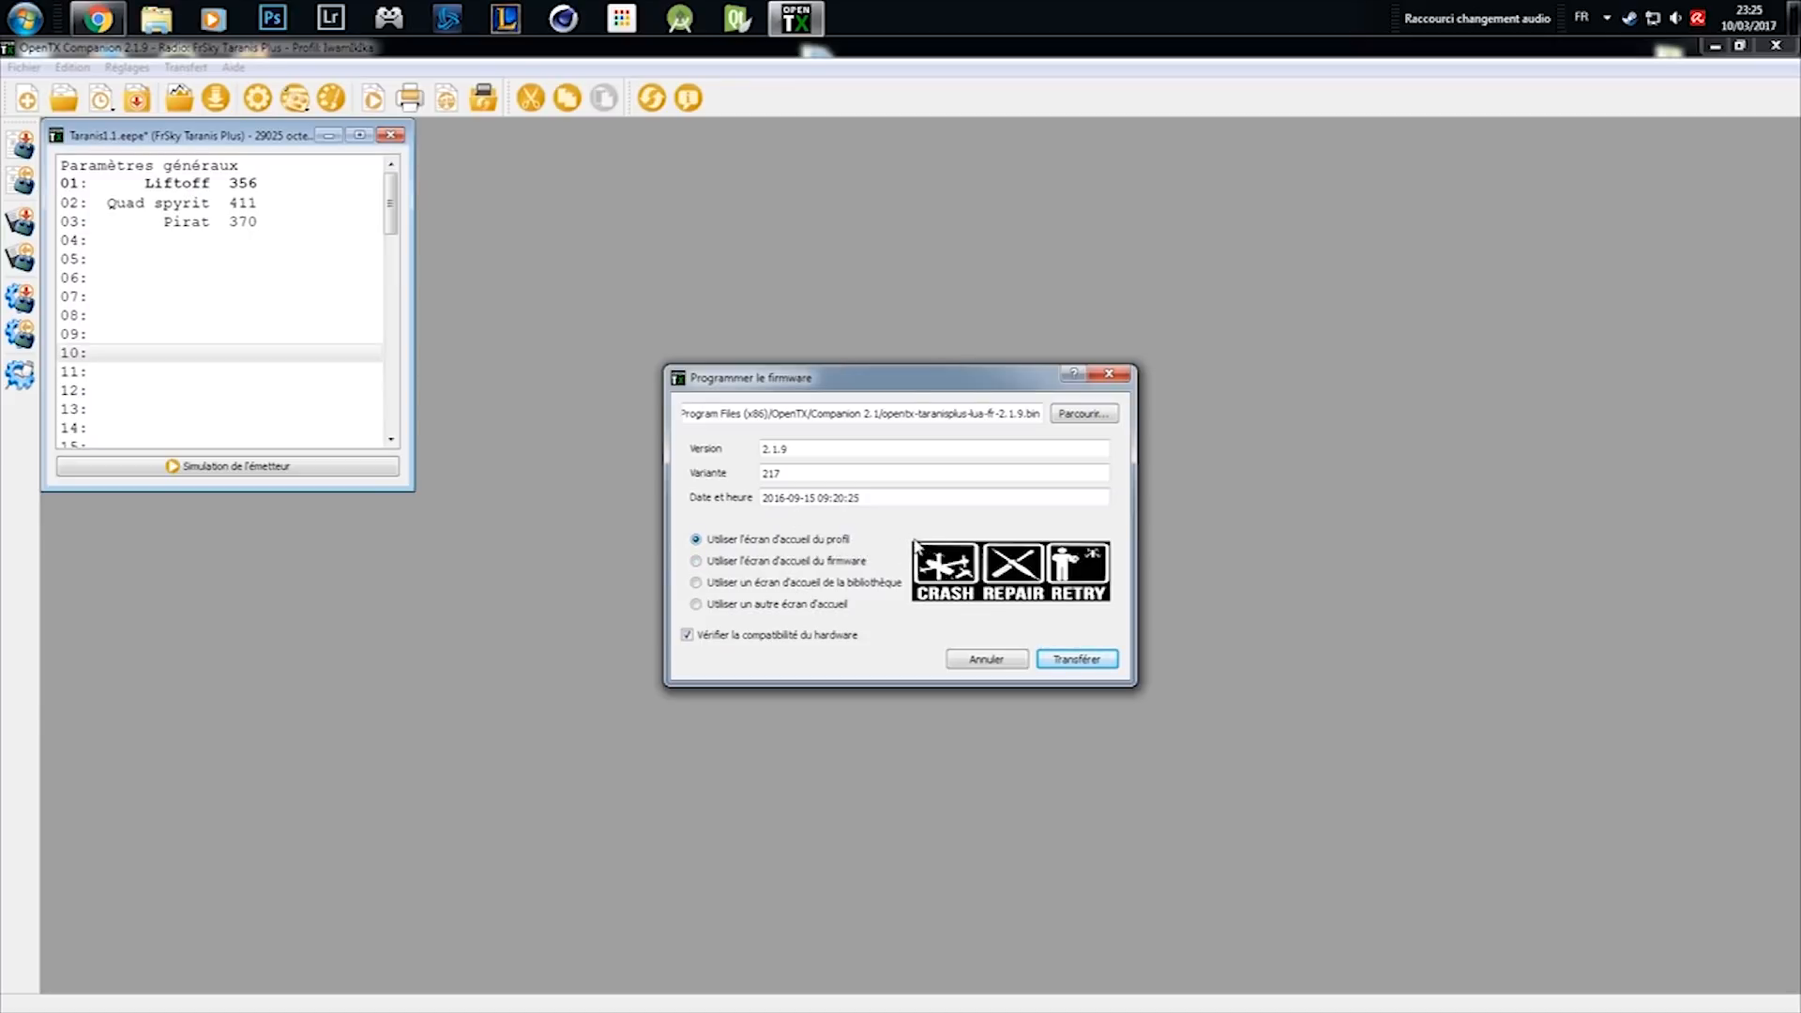
click(1077, 660)
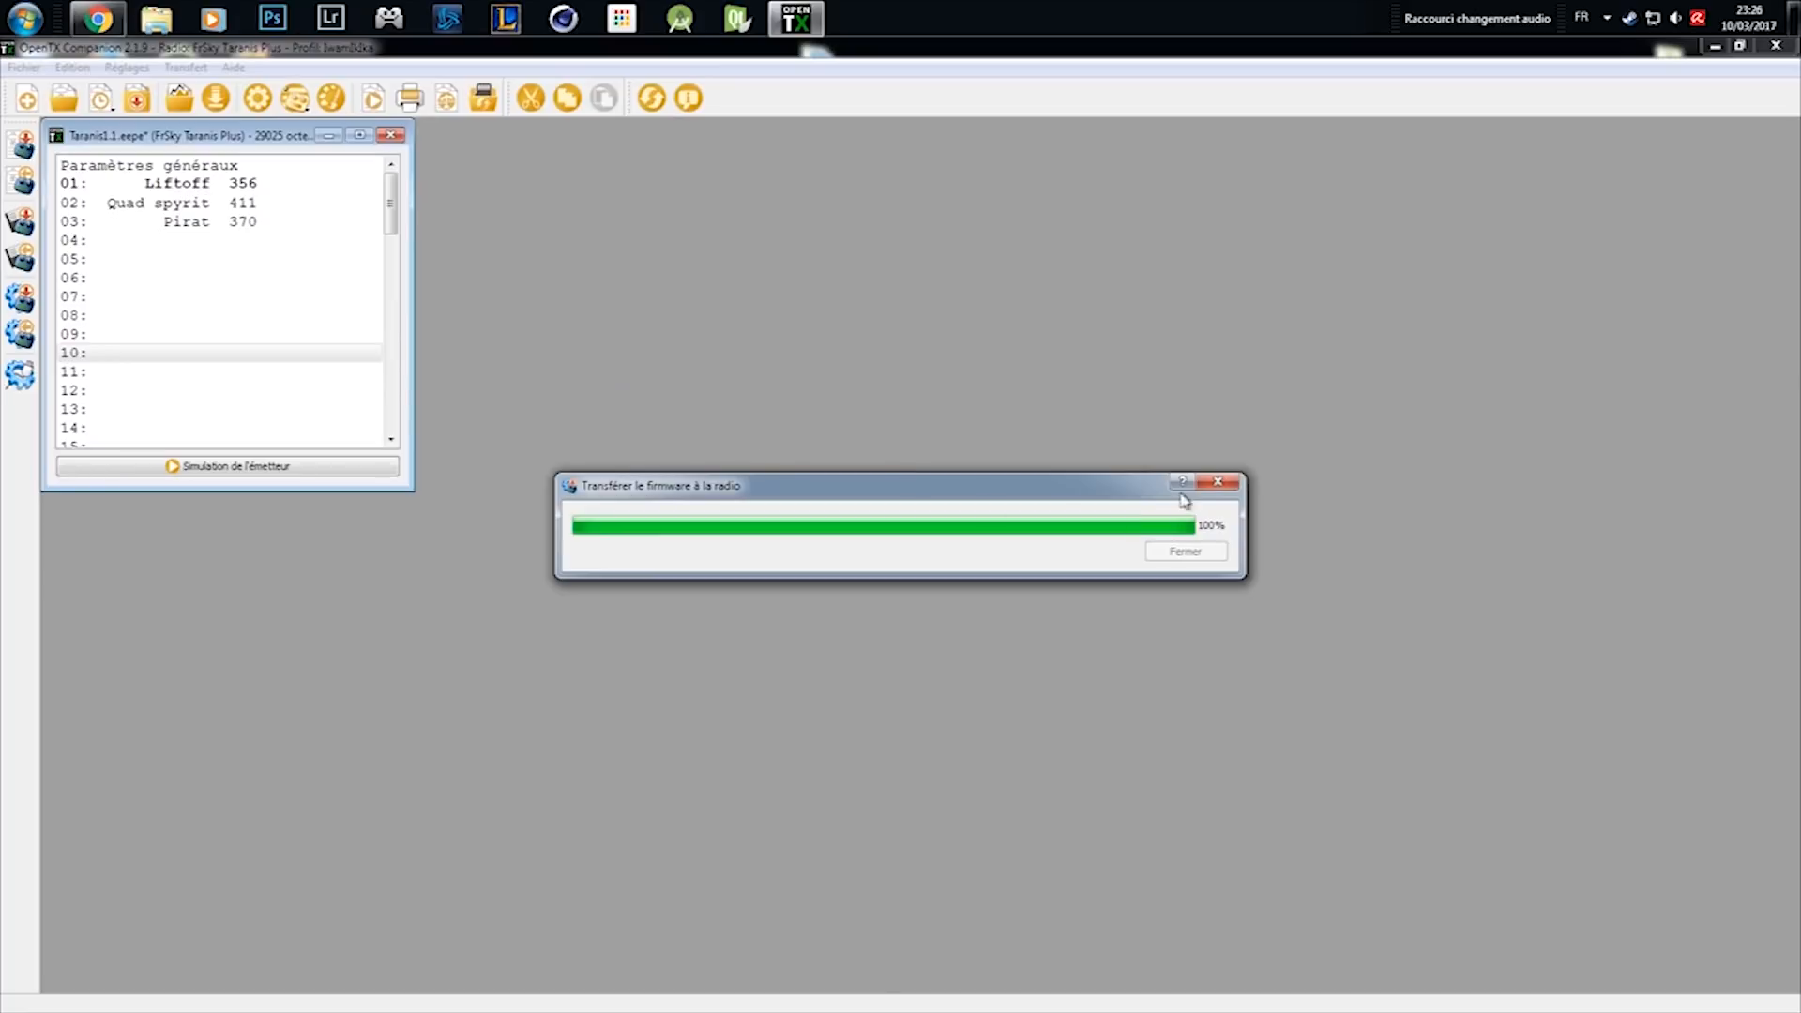
click(1187, 552)
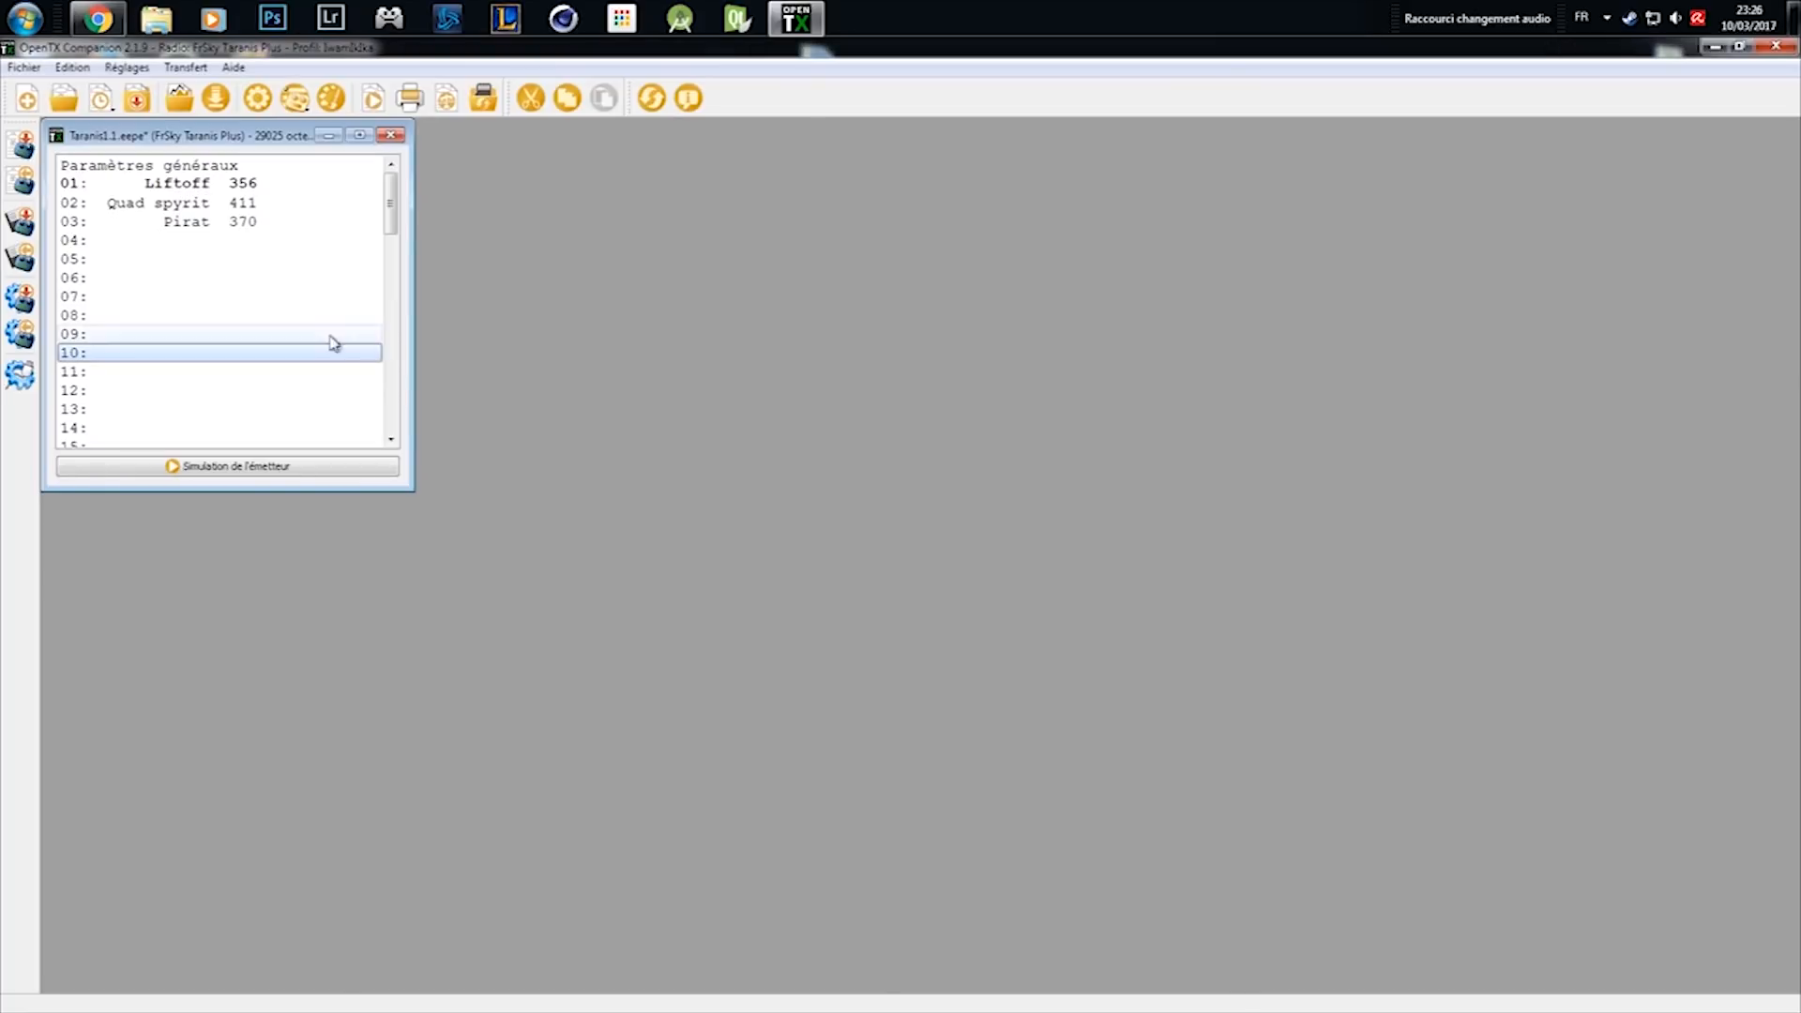